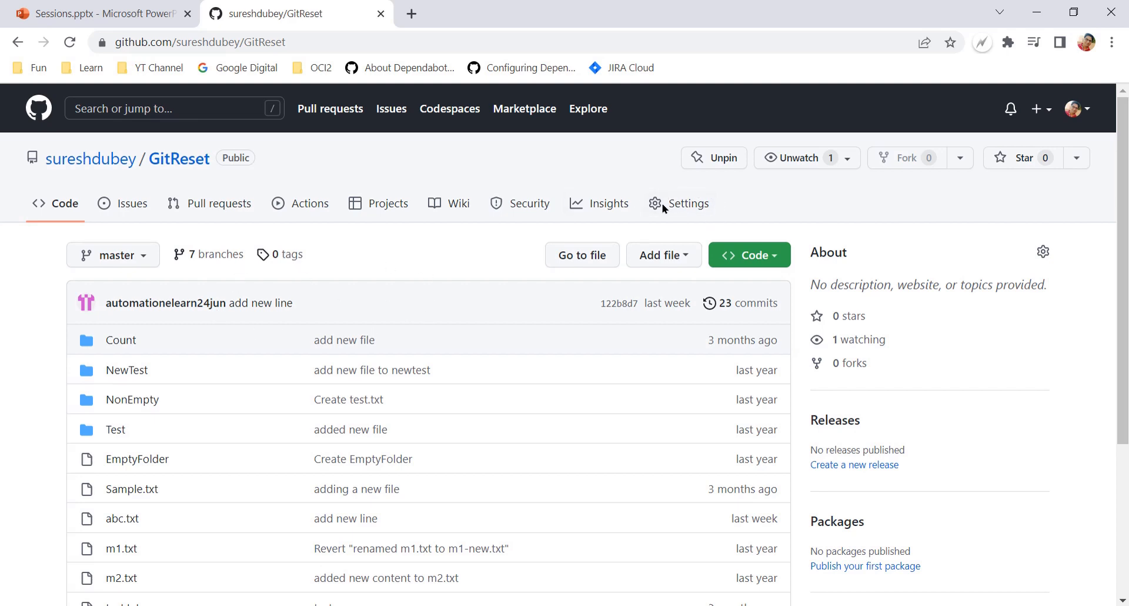
- Open the collaborator access settings of the GitReset repository
left_click(682, 206)
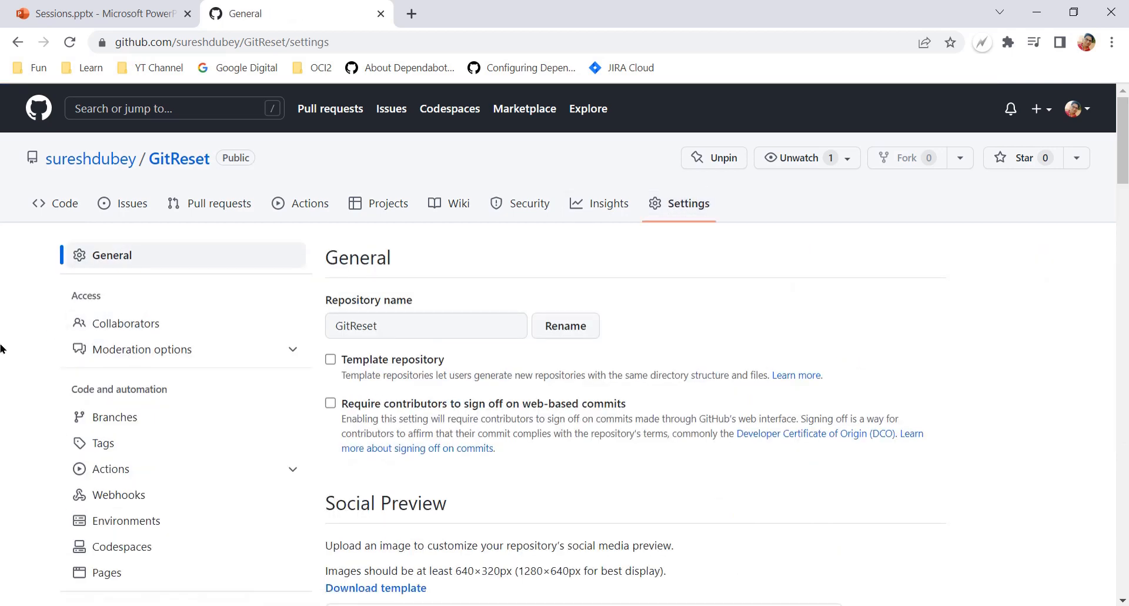
left_click(136, 330)
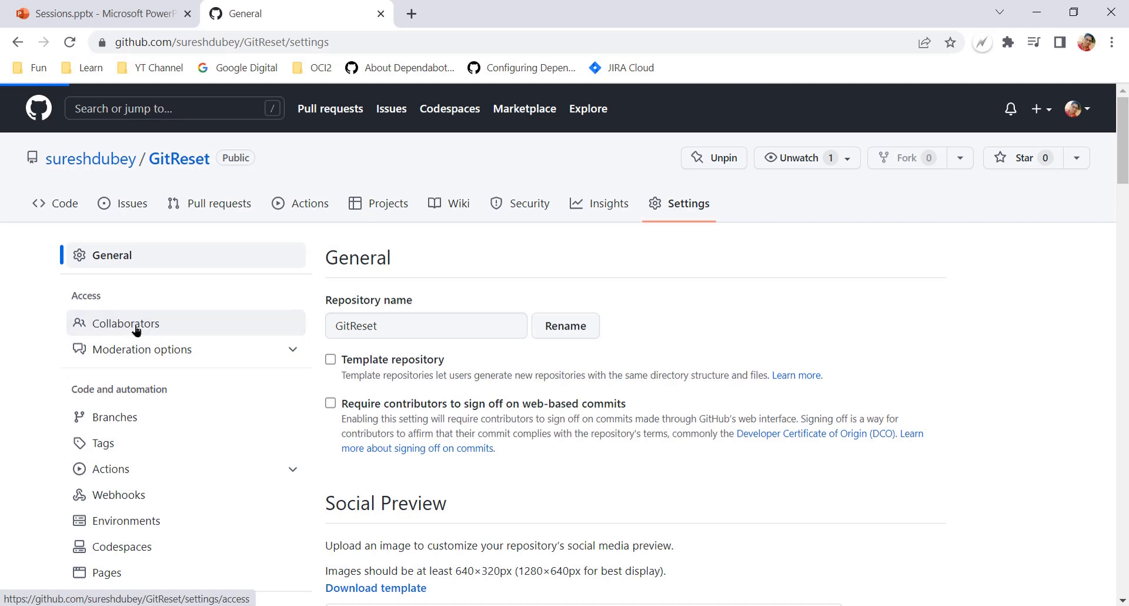
scroll(826, 398, "down", 2)
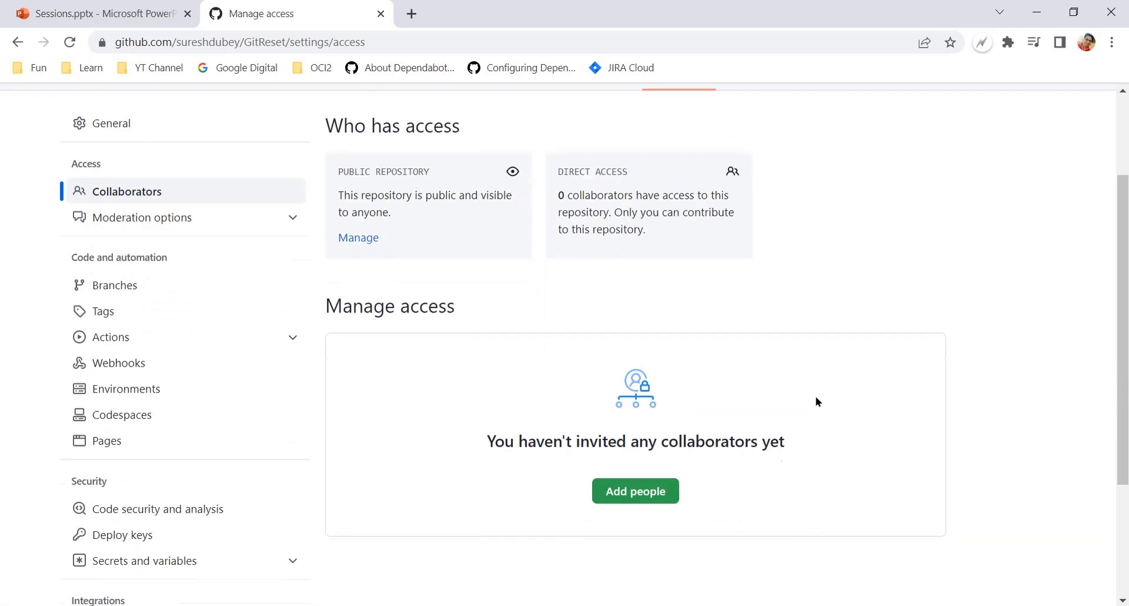
- Examine who has access to the repository and whether any collaborators have been invited
left_click_drag(334, 303, 450, 303)
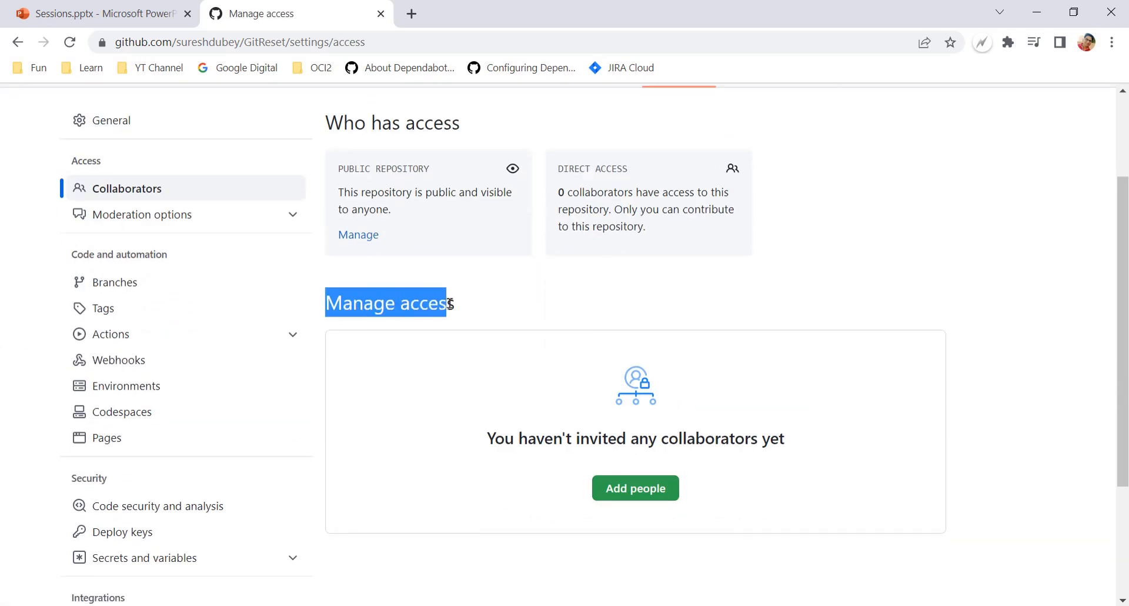
left_click(538, 305)
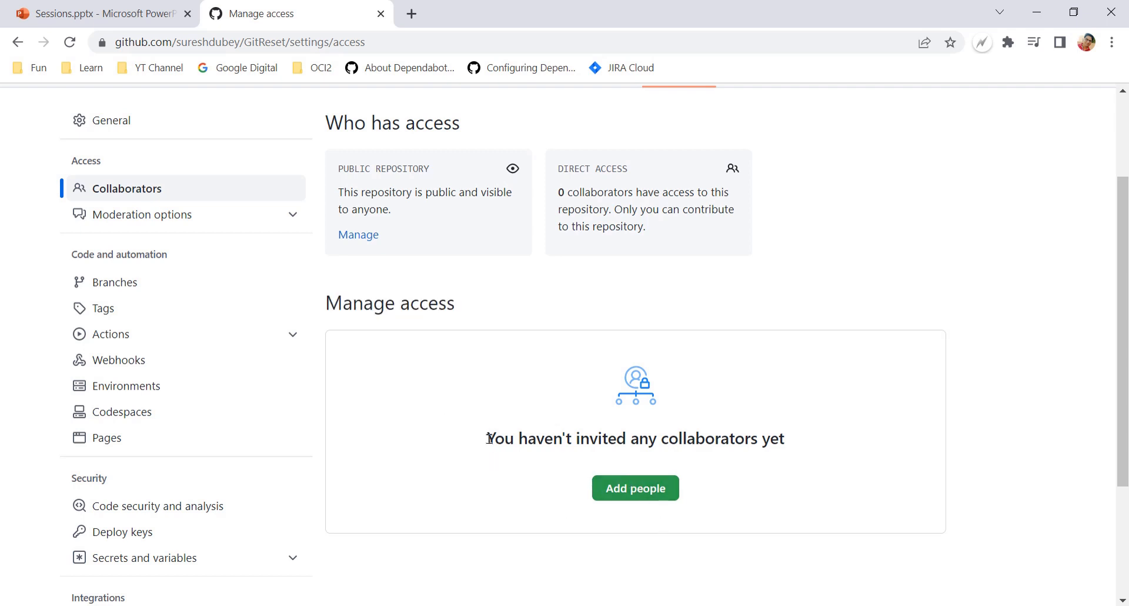
left_click_drag(488, 438, 791, 446)
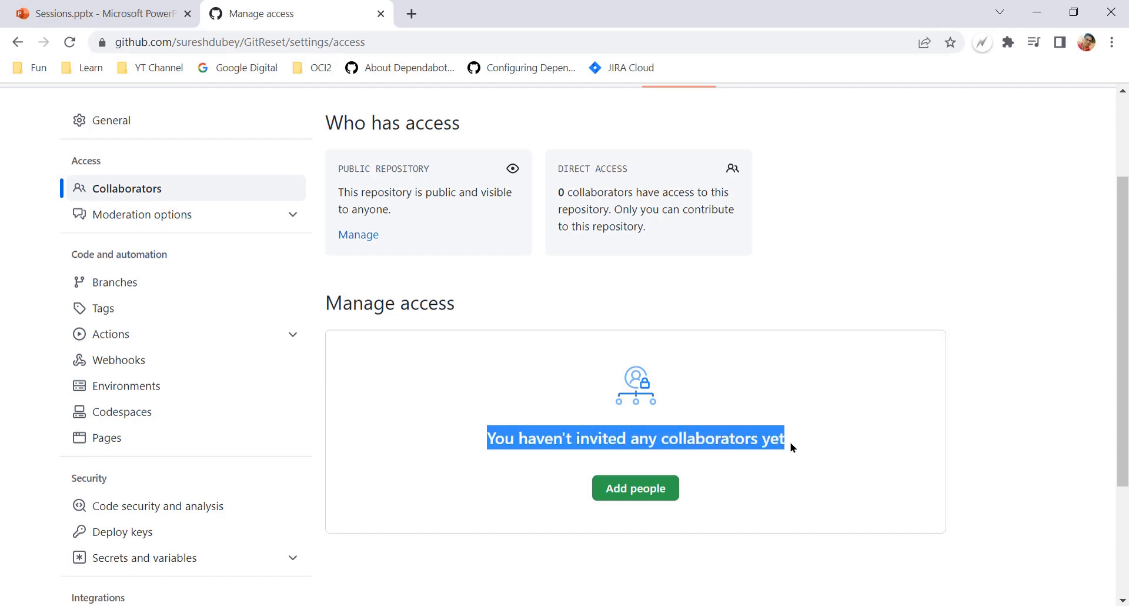
left_click(402, 443)
scroll(453, 426, "up", 3)
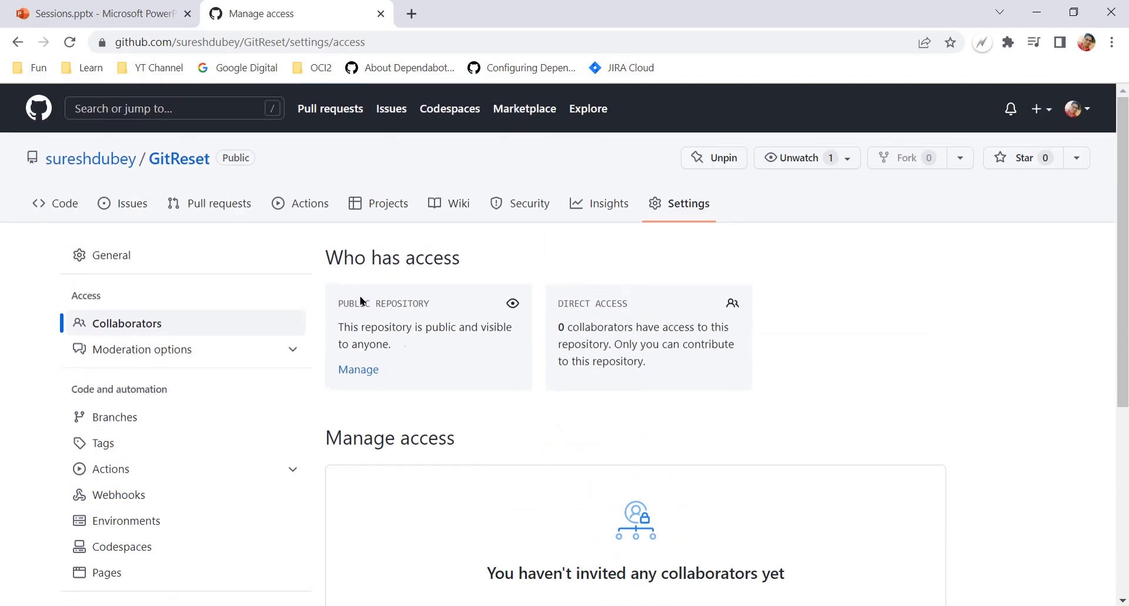
scroll(588, 400, "down", 5)
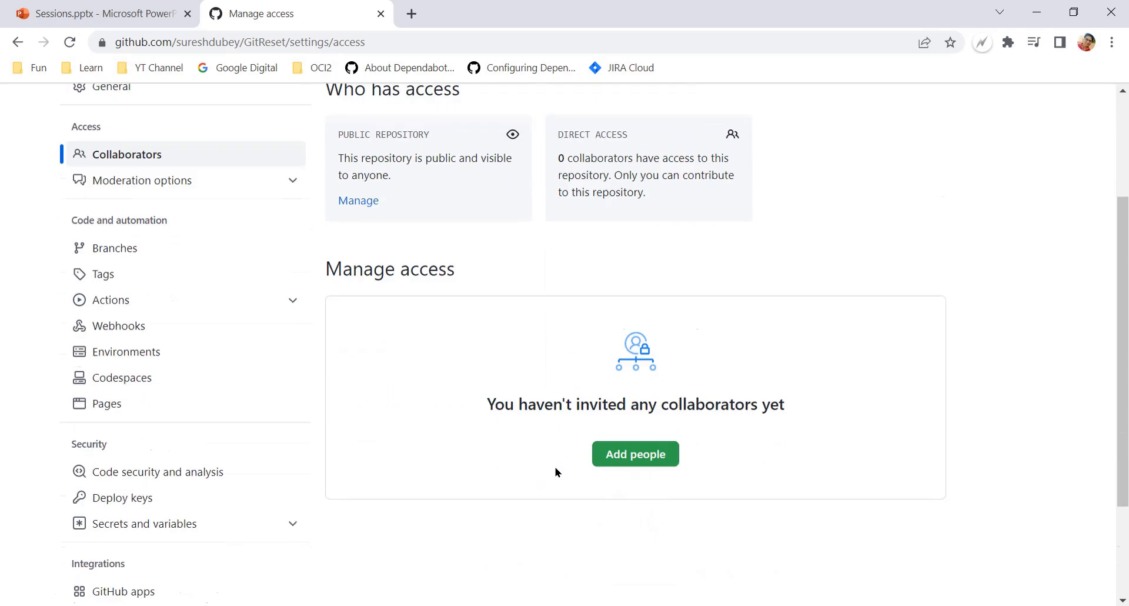
scroll(459, 418, "up", 5)
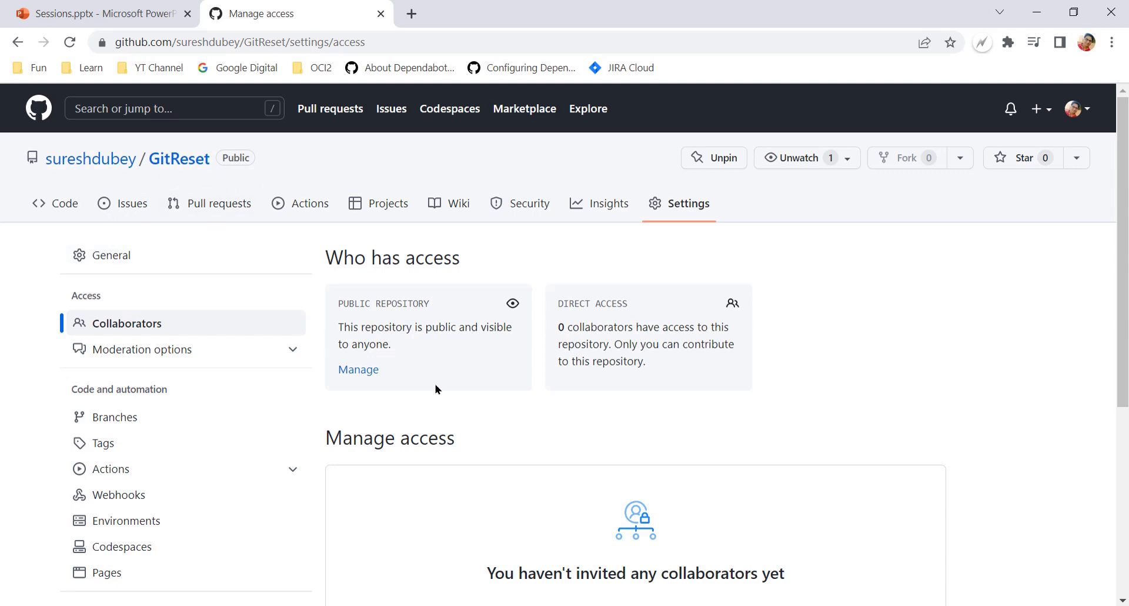
scroll(436, 389, "down", 5)
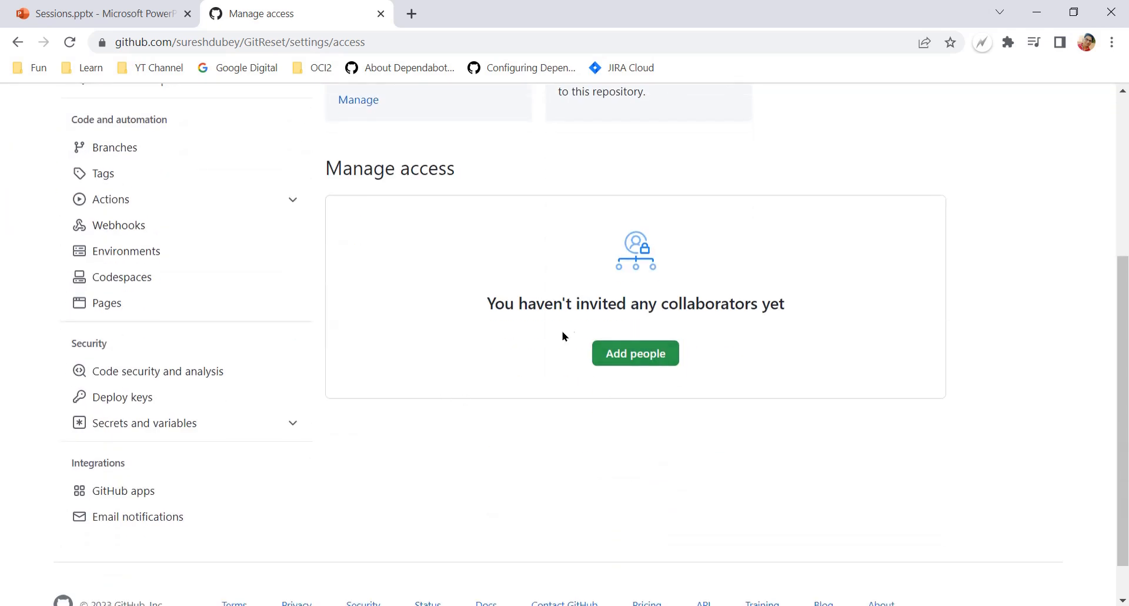
- Find the account automationelearn24jun and add it as a collaborator to the GitReset repository
left_click(628, 353)
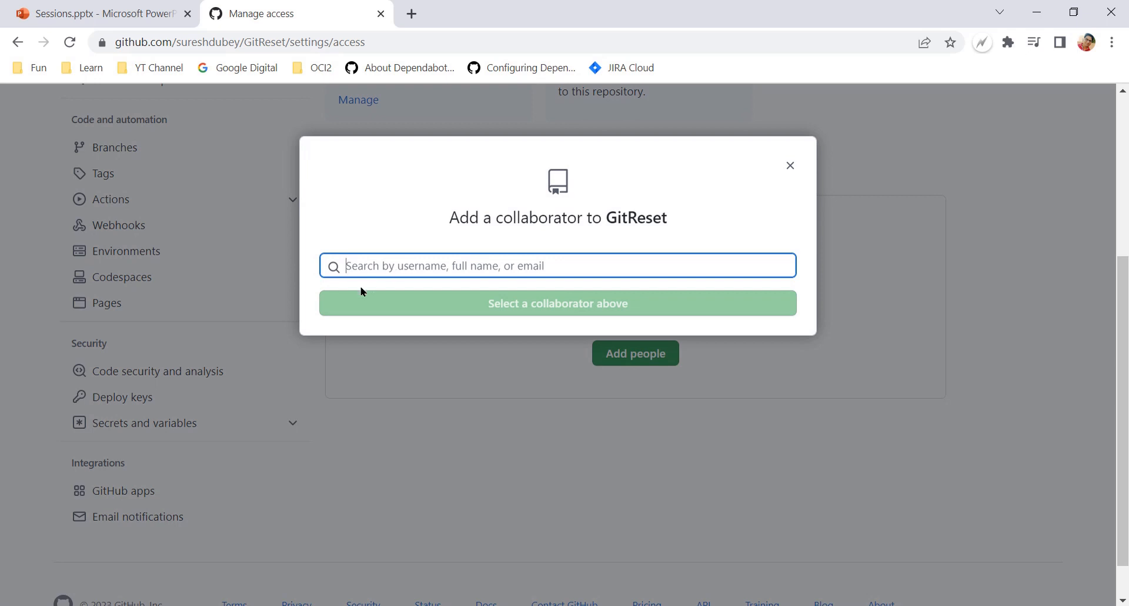
type("automat")
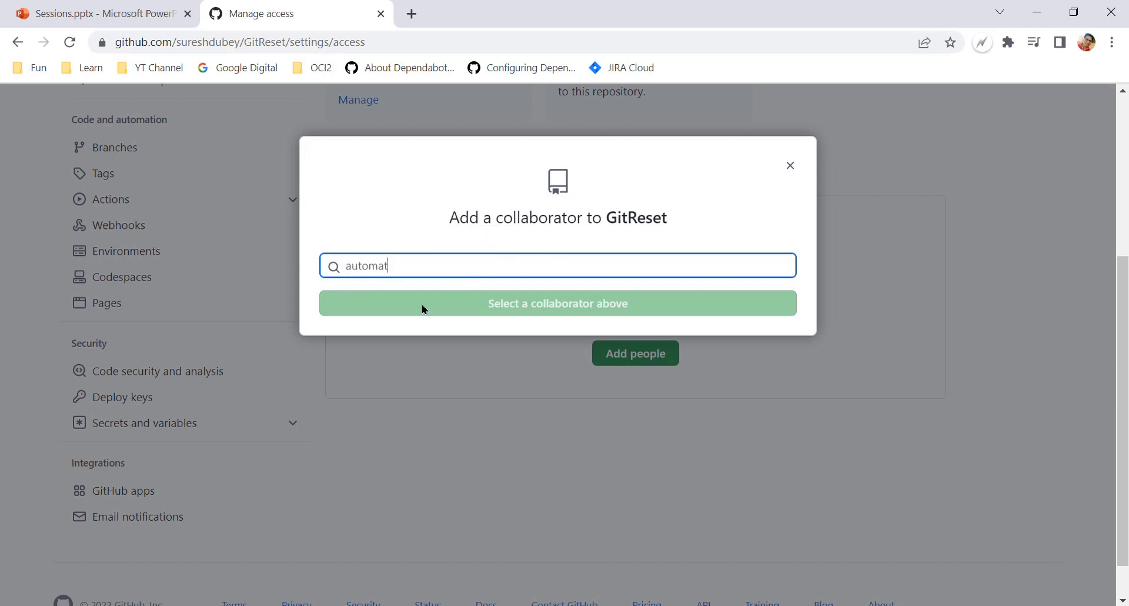
type("ionelea")
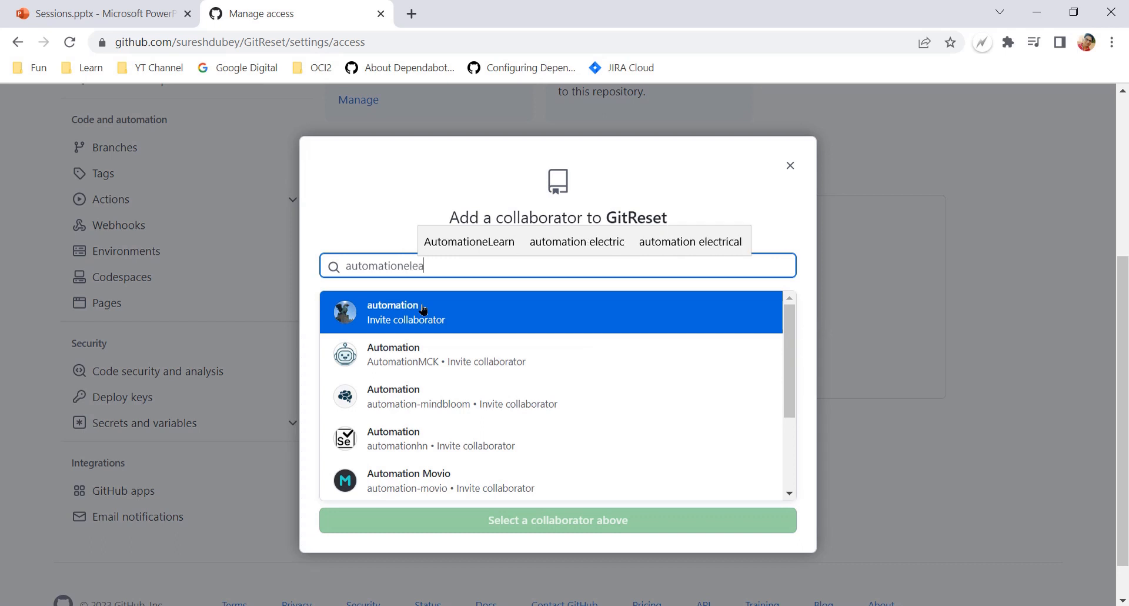
type("rn24jun")
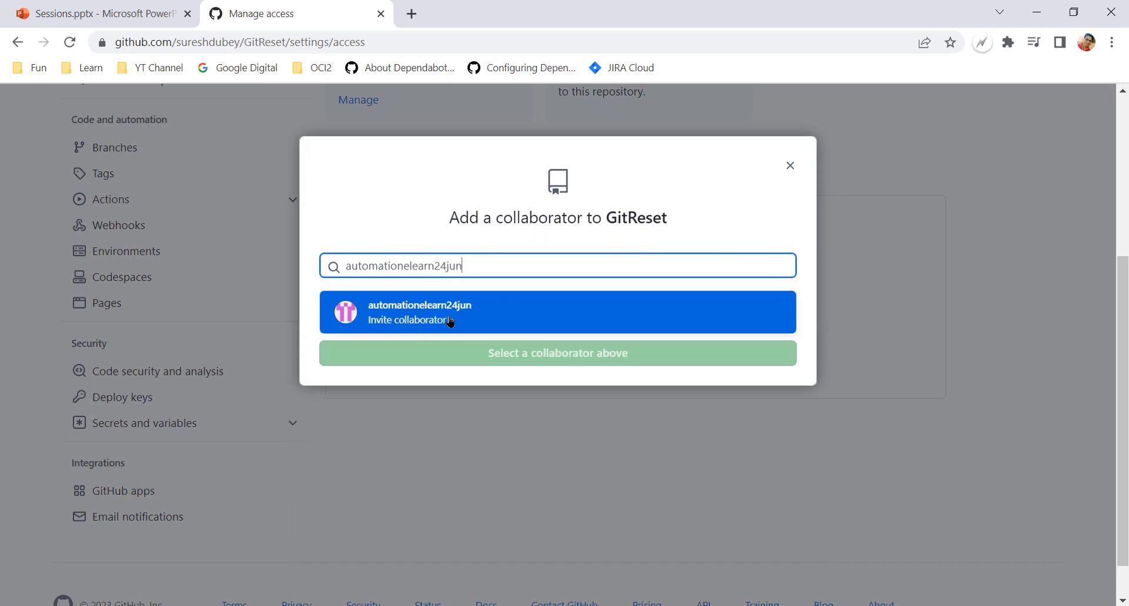
left_click(418, 314)
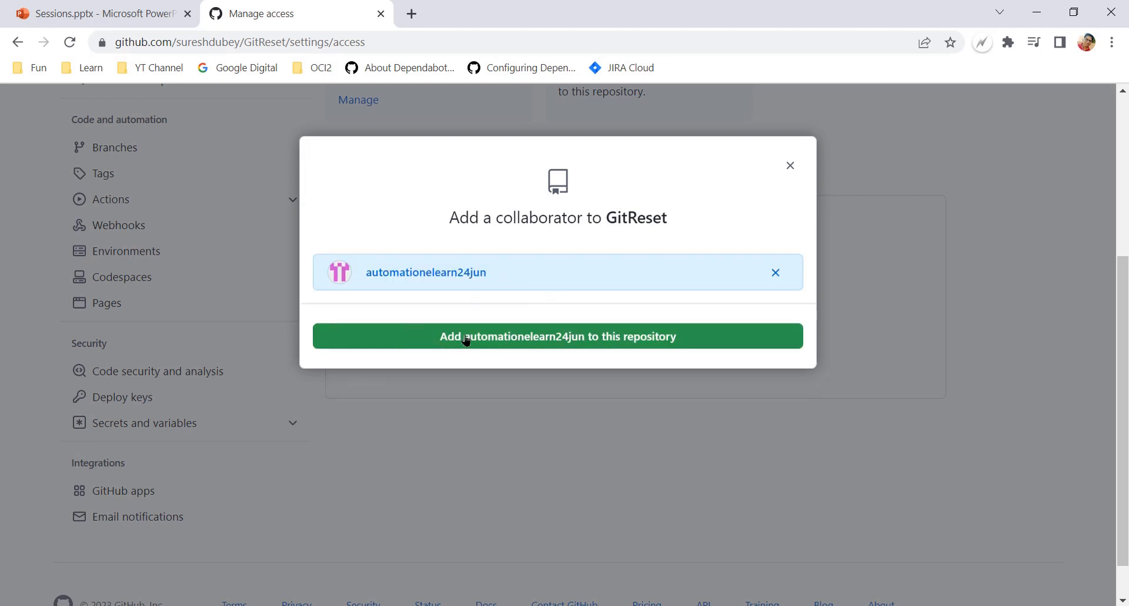
left_click(557, 339)
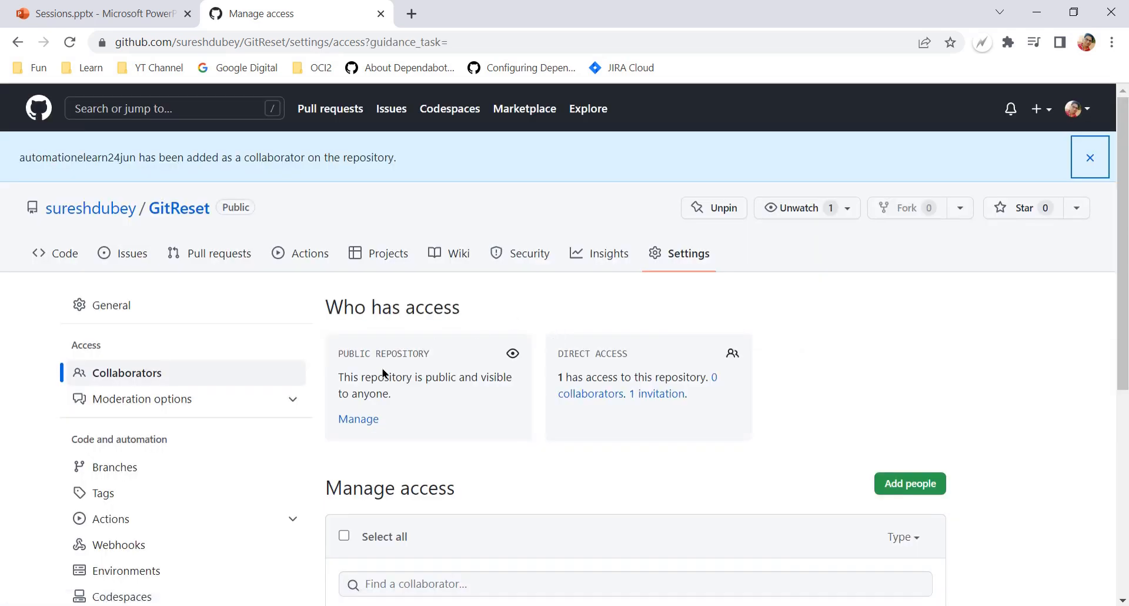
- Check the invitation status of automationelearn24jun in the repository's access list
scroll(421, 424, "down", 5)
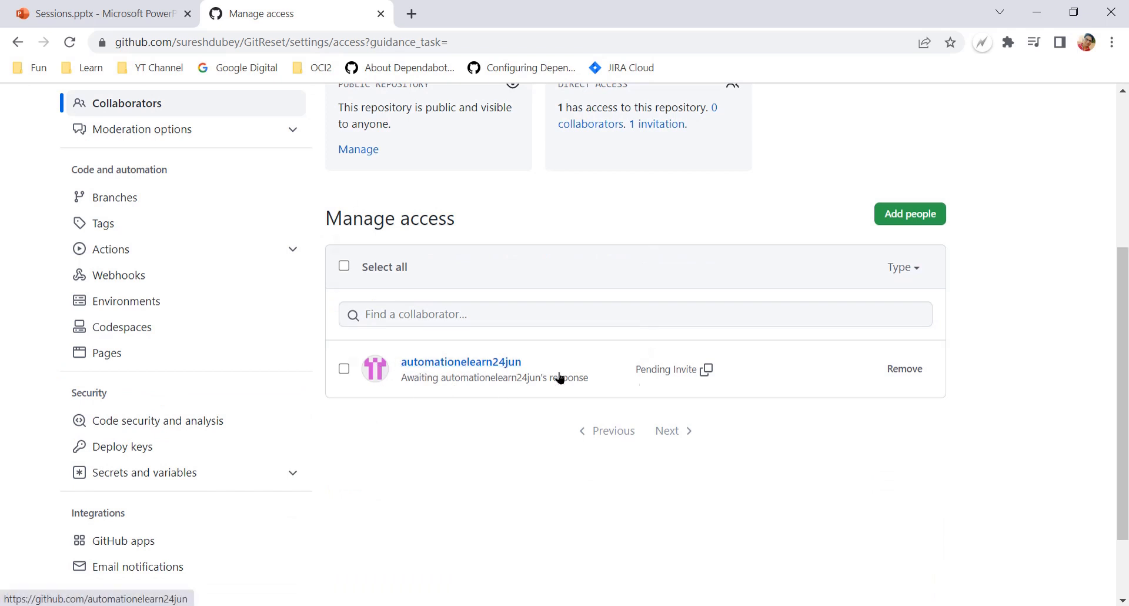
left_click_drag(625, 375, 709, 369)
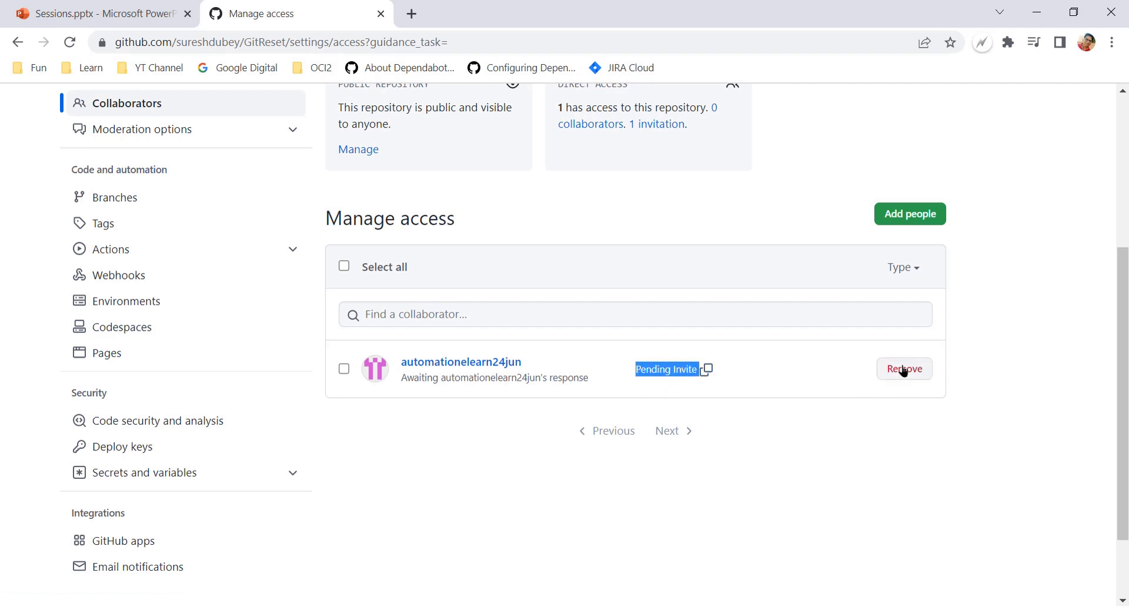
left_click(464, 418)
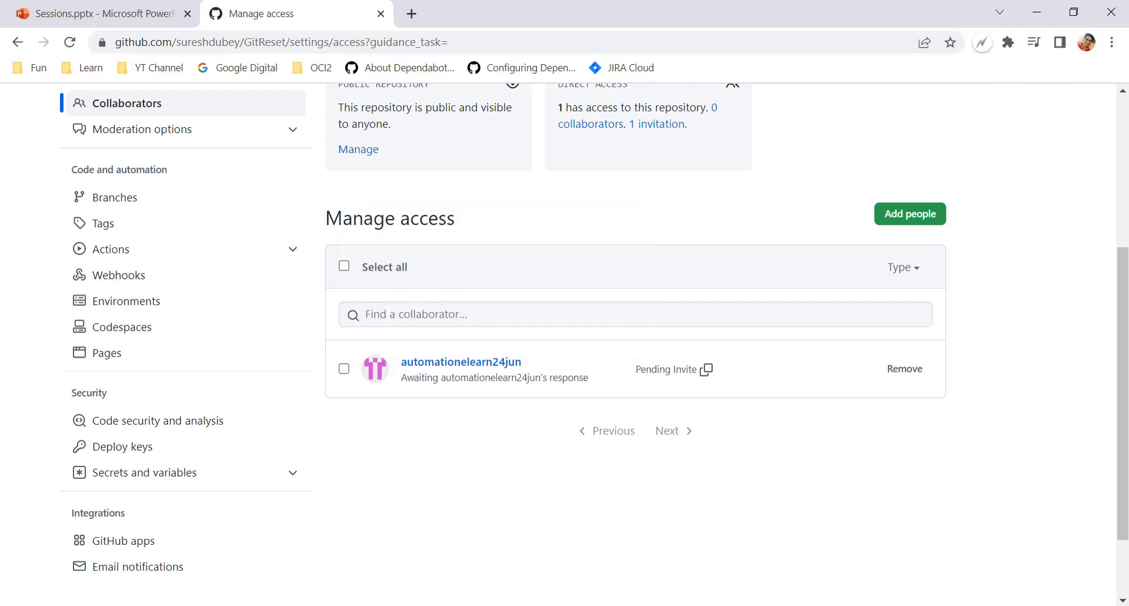
- Switch to the incognito browser window and check which GitHub account is signed in there
left_click(279, 552)
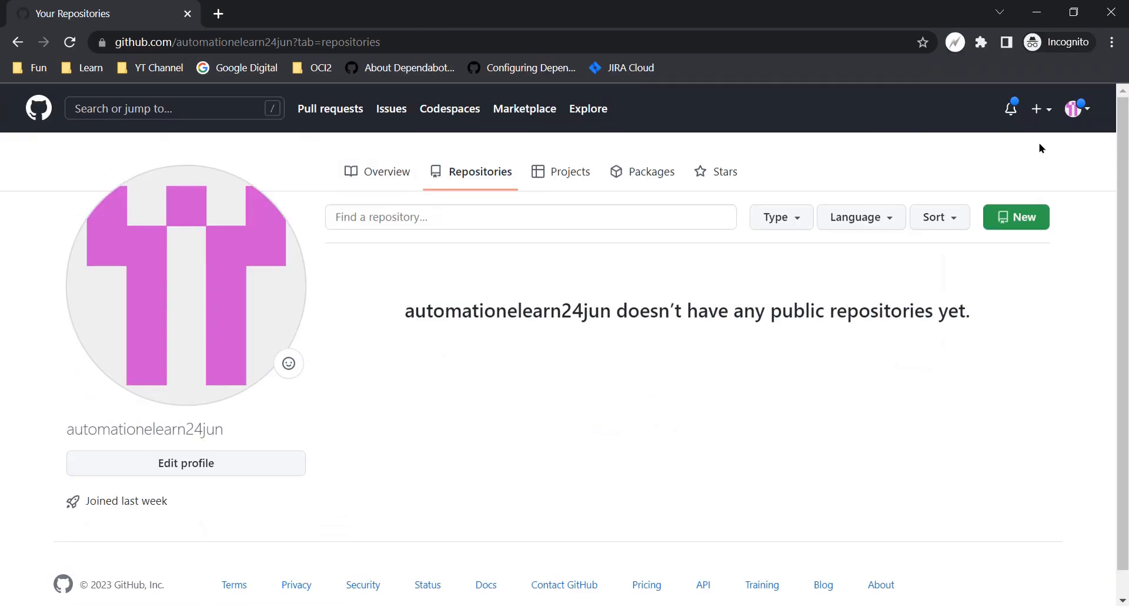
left_click(1084, 113)
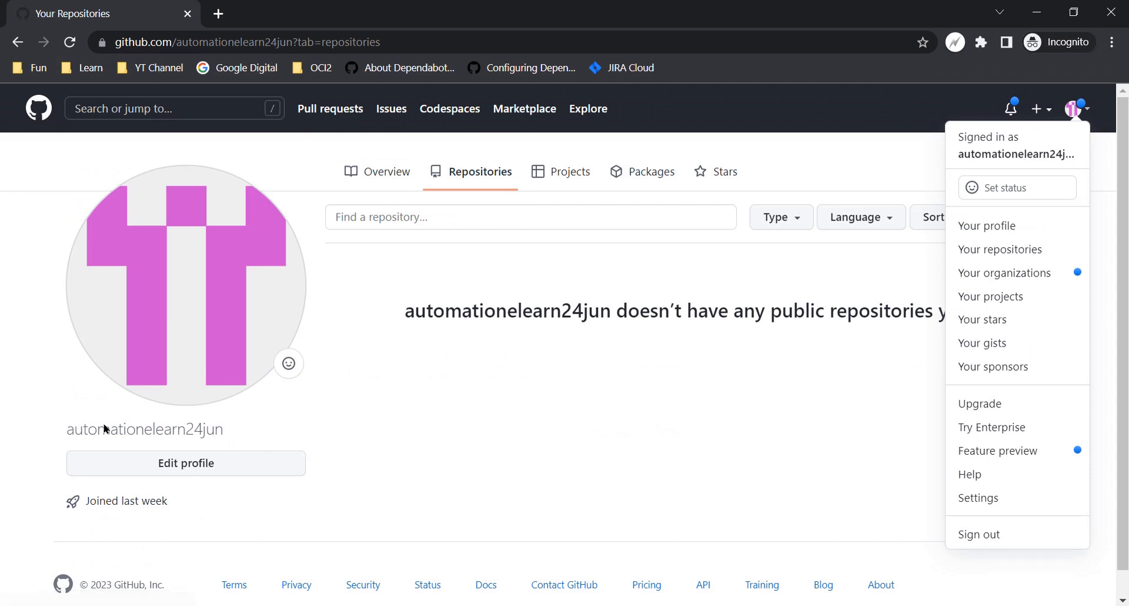
left_click(70, 429)
left_click_drag(71, 429, 243, 439)
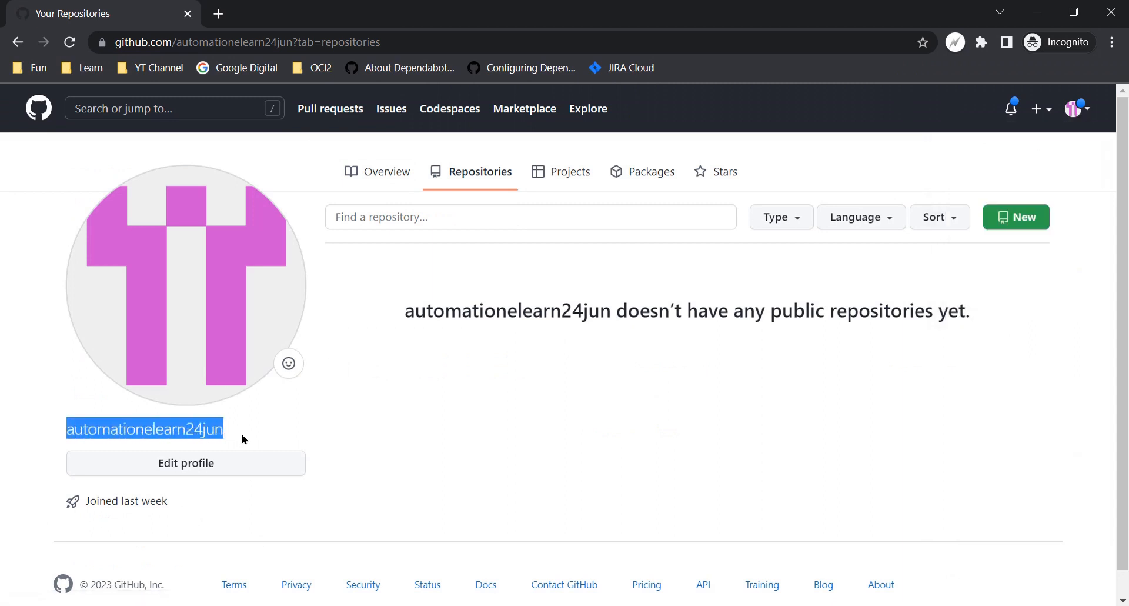
left_click(294, 430)
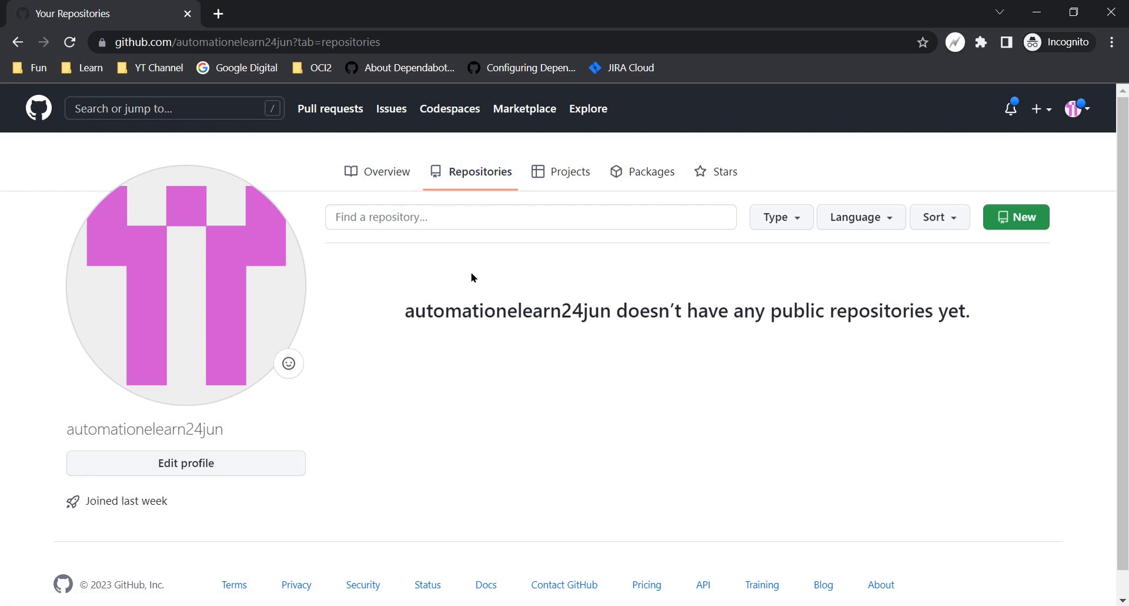
- Refresh the invited account's page and open the GitReset invitation from its notifications
left_click(69, 42)
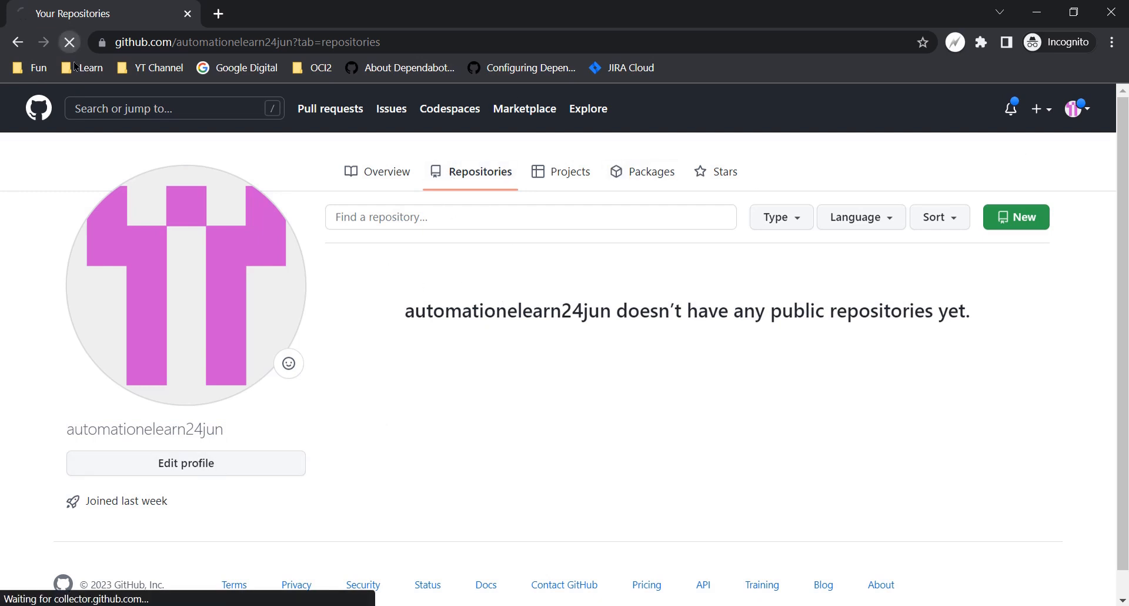
left_click(1010, 108)
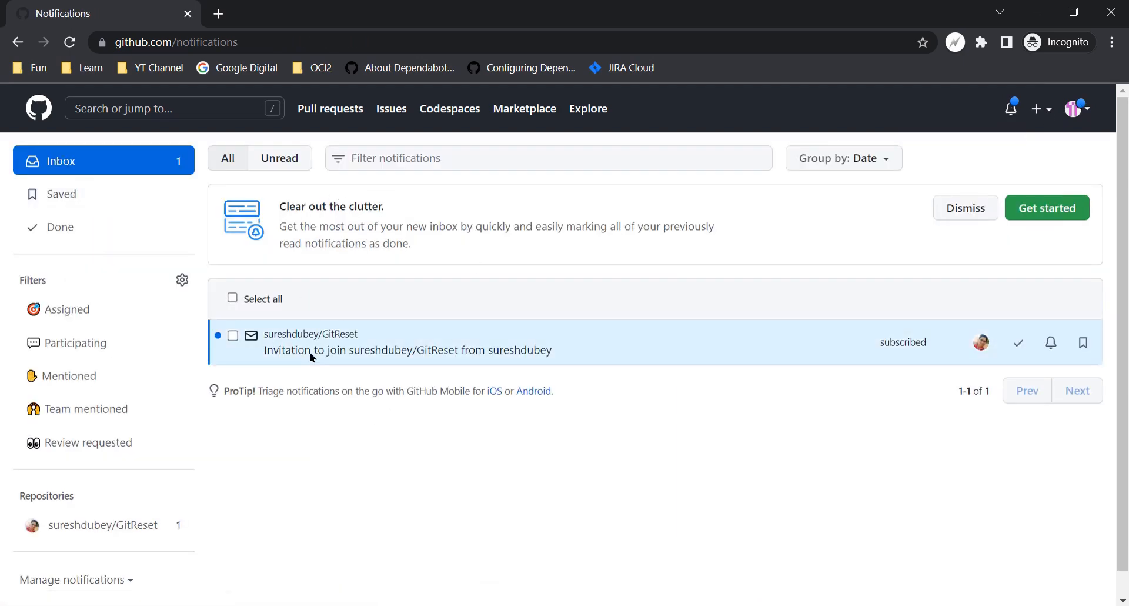
left_click(436, 351)
scroll(310, 383, "down", 2)
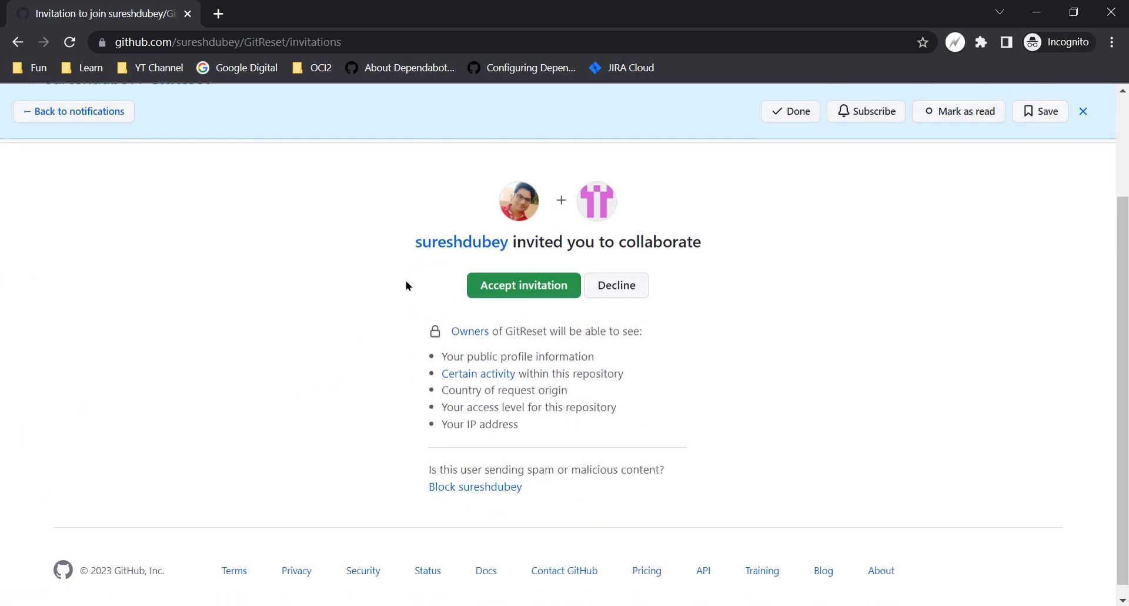
- Review the collaboration invitation for the GitReset repository and accept it
left_click_drag(396, 247, 700, 242)
left_click(292, 323)
scroll(297, 341, "up", 2)
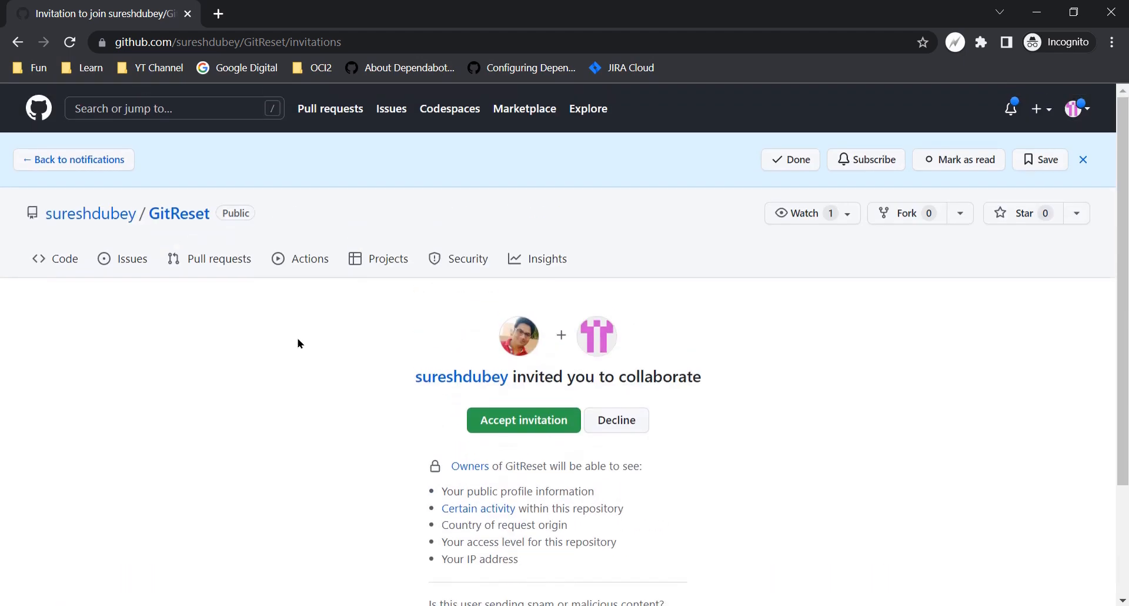
scroll(324, 344, "down", 2)
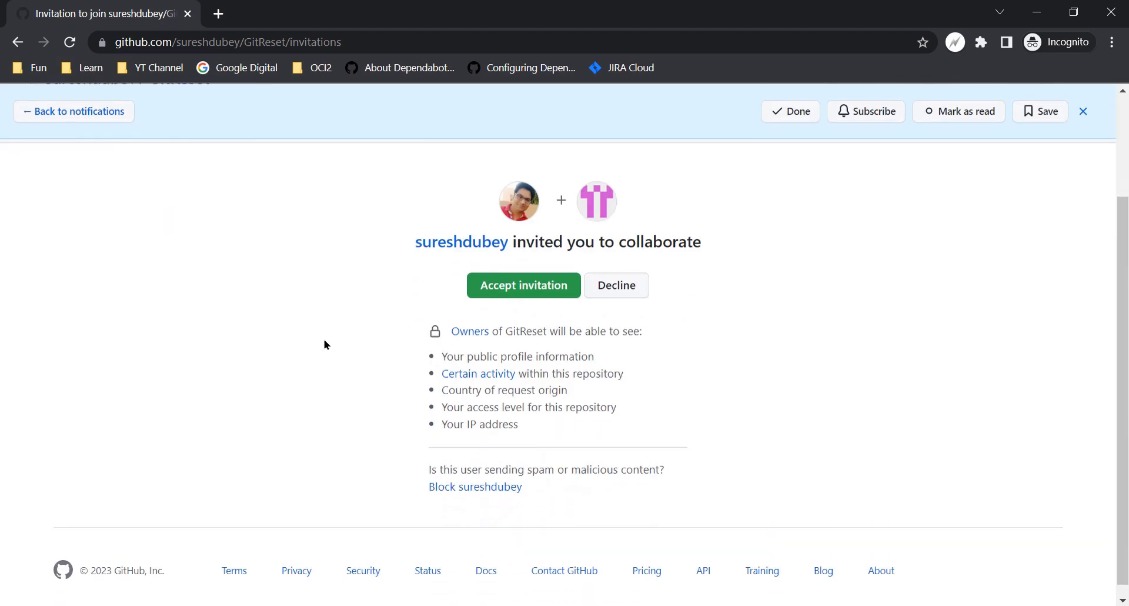
scroll(324, 344, "up", 2)
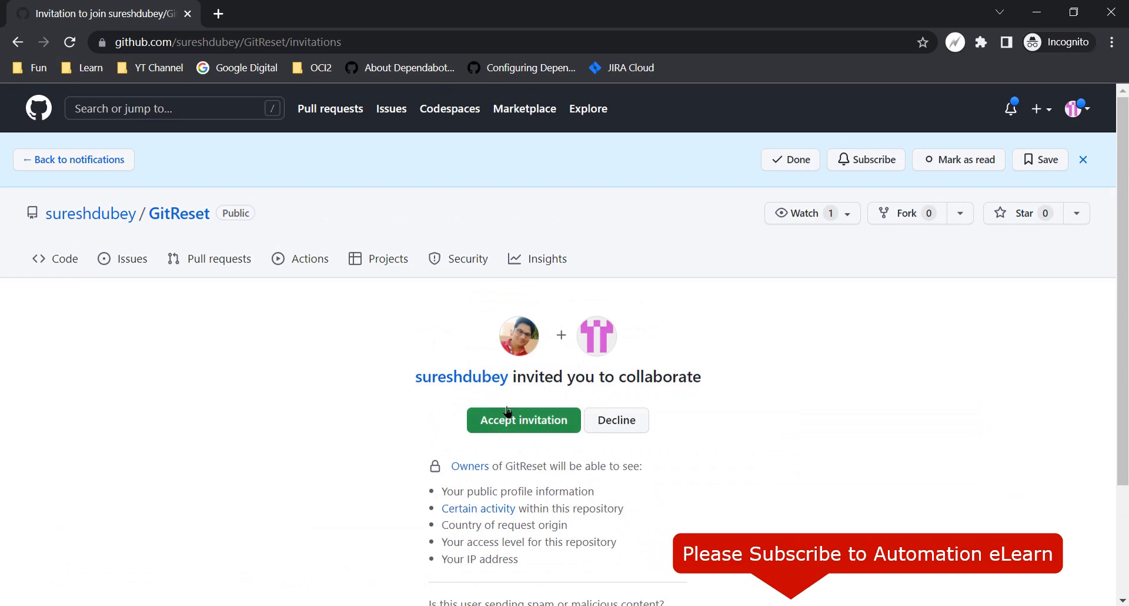
scroll(415, 430, "down", 2)
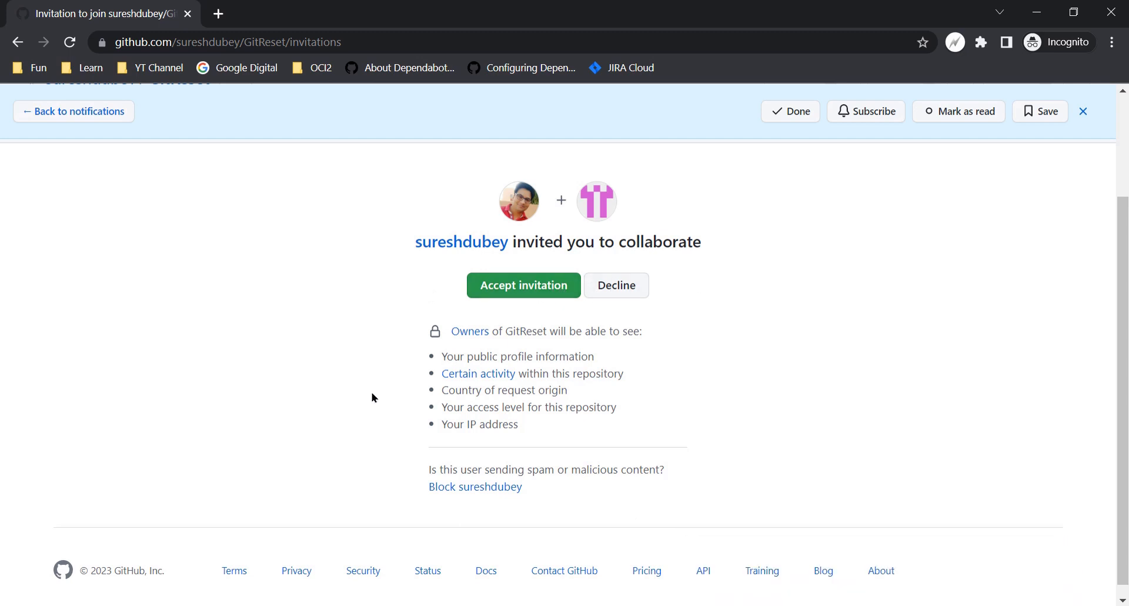
left_click(526, 288)
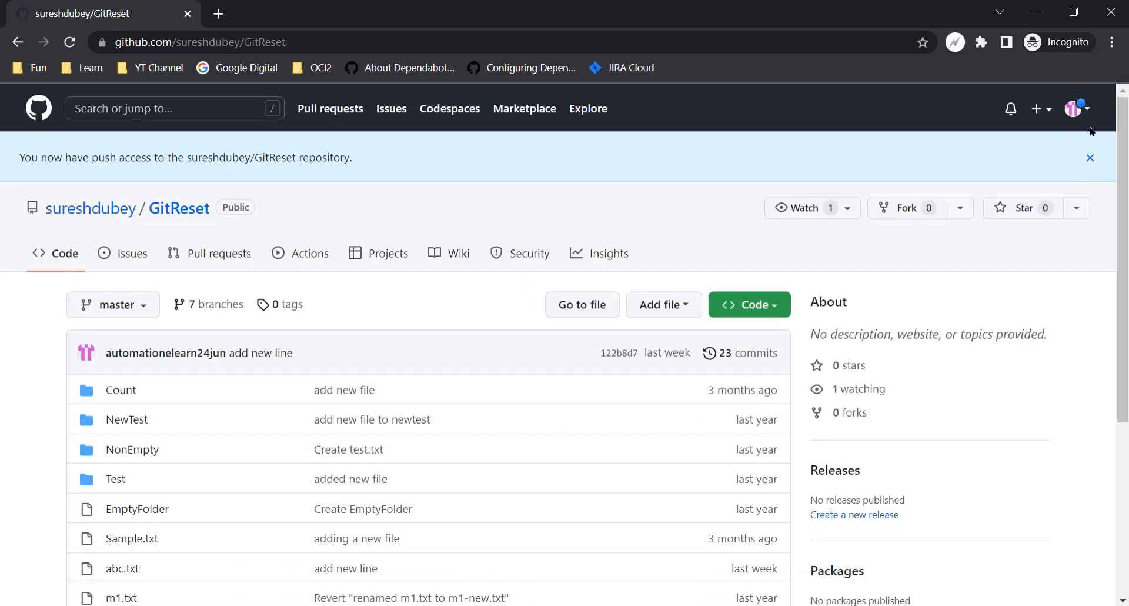
- Check the signed-in account and the owner and name of the repository now open
left_click(1074, 109)
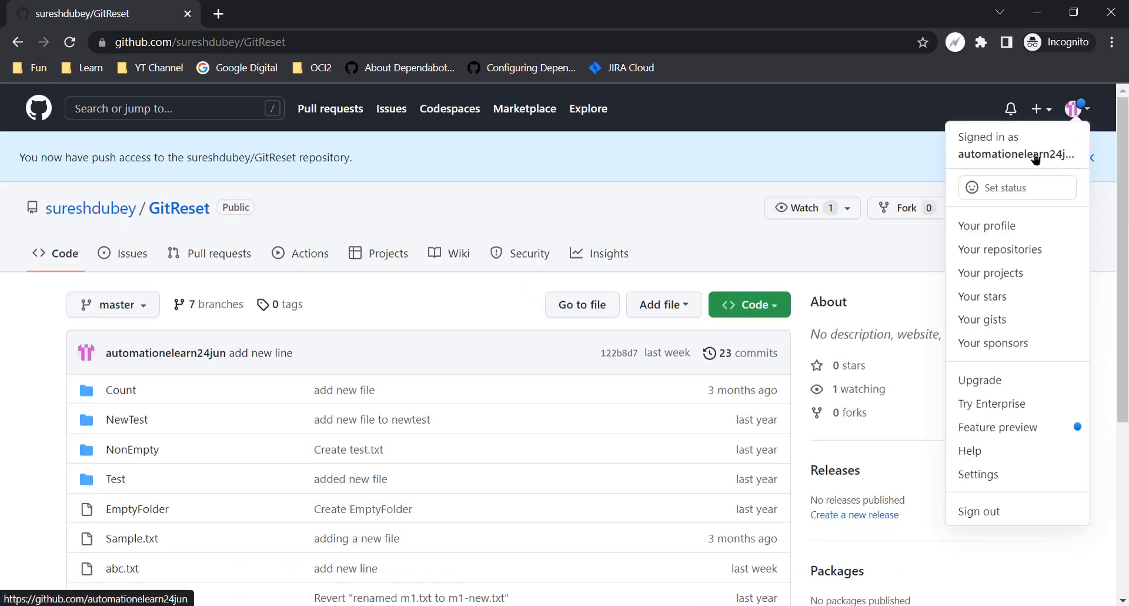
left_click(526, 197)
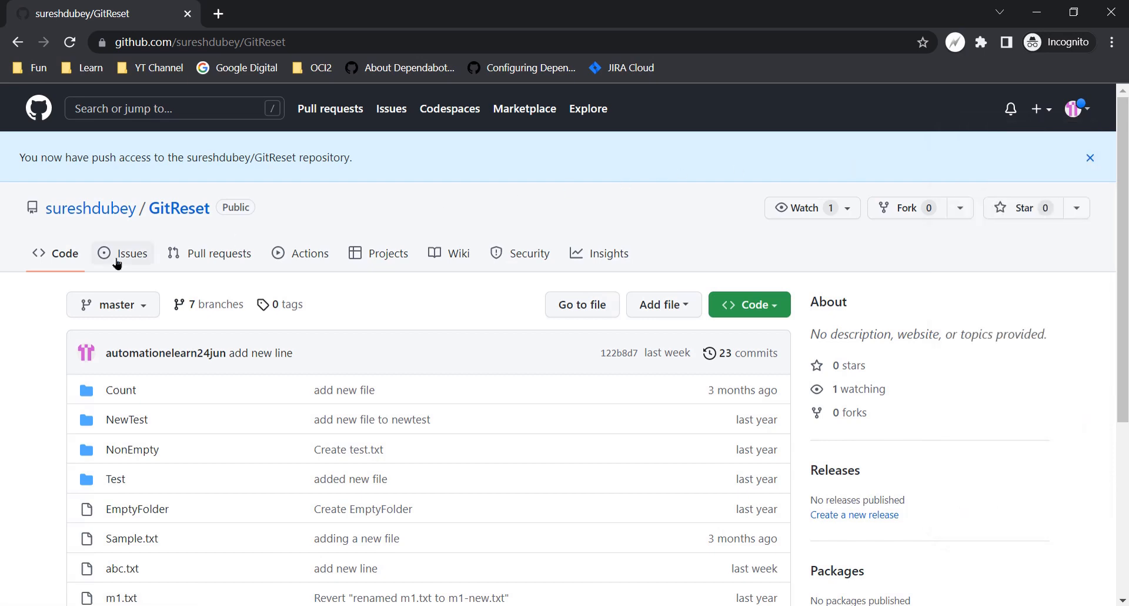
left_click_drag(17, 216, 197, 217)
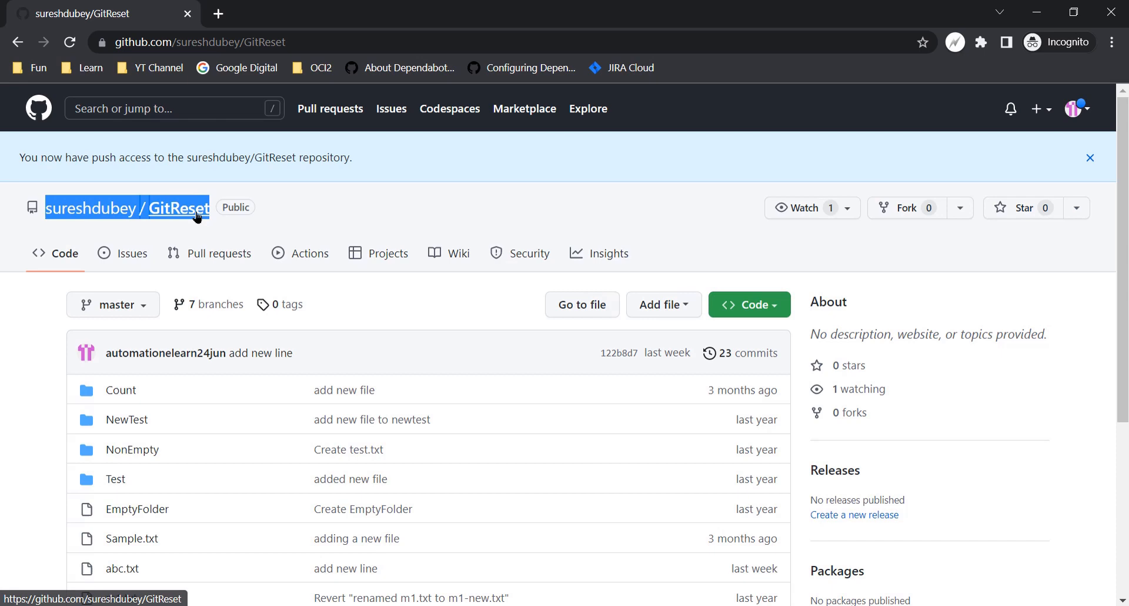
left_click(39, 356)
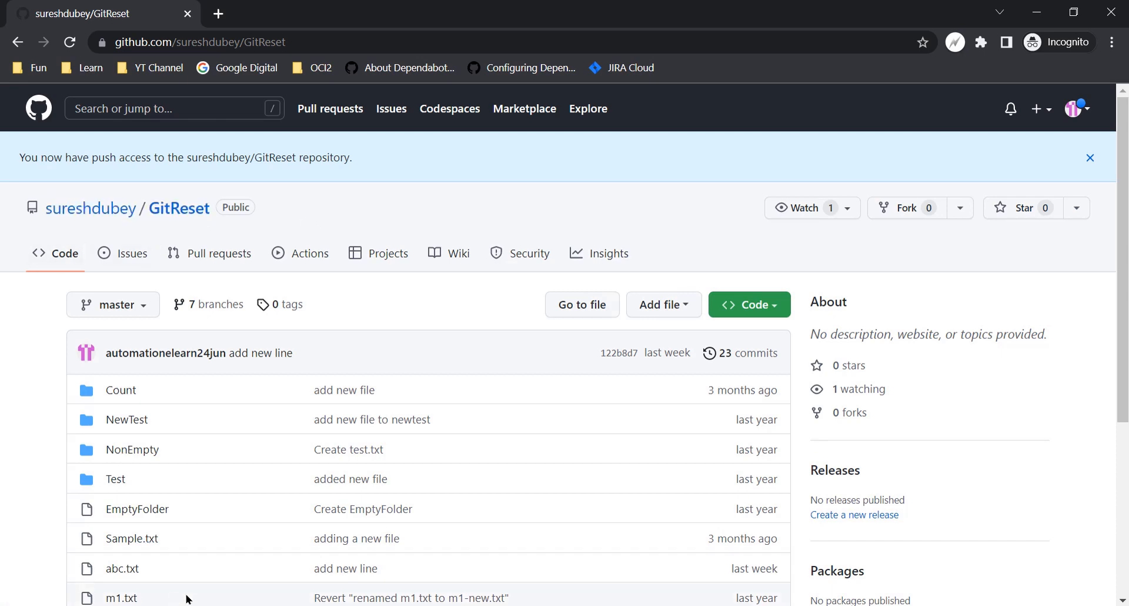
- Switch to the repository owner's browser window, refresh the GitReset access page and check the invited account's collaborator status
left_click(147, 564)
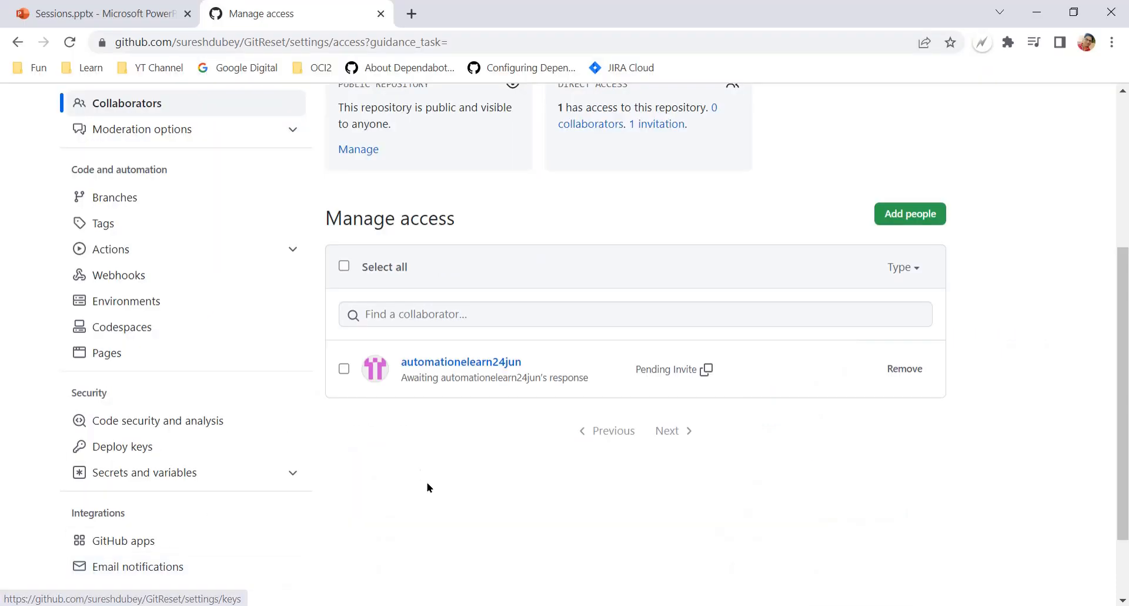
scroll(442, 489, "up", 3)
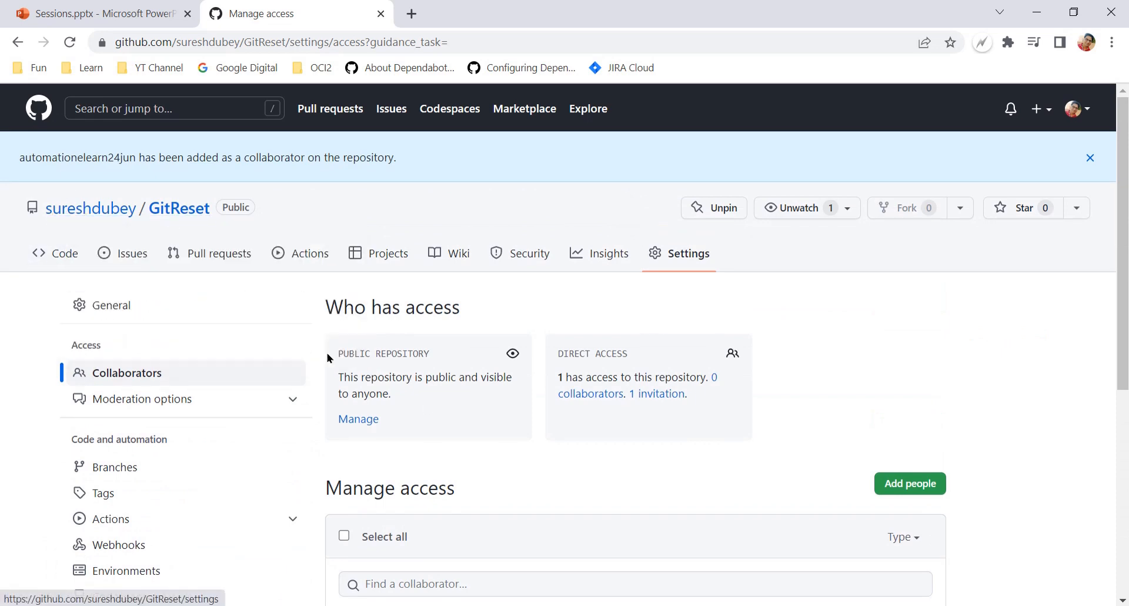
scroll(328, 358, "down", 5)
left_click(69, 42)
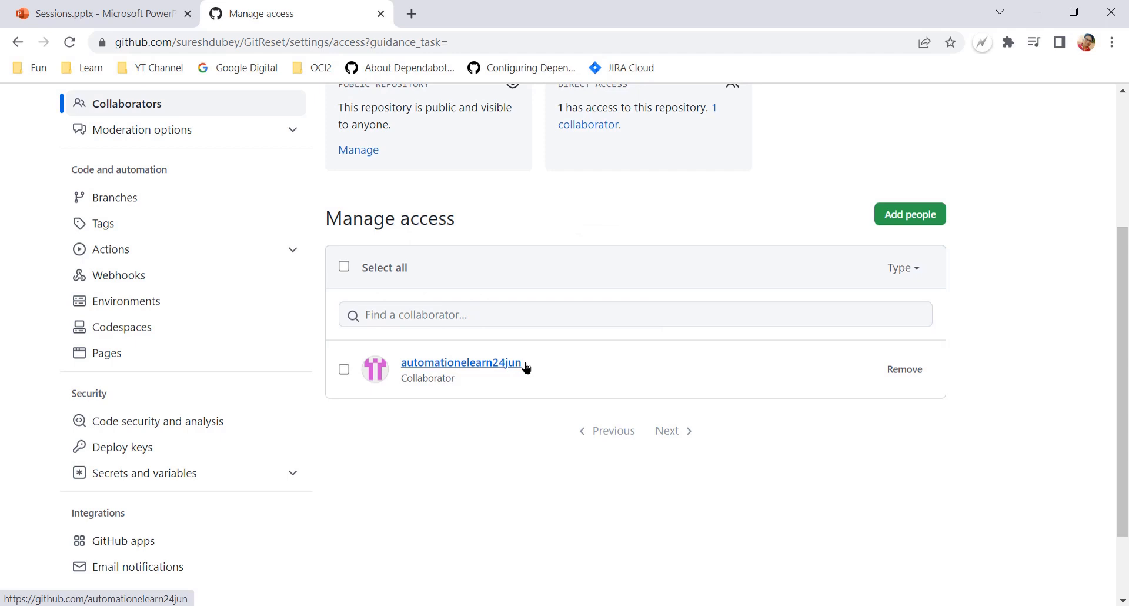
double_click(414, 381)
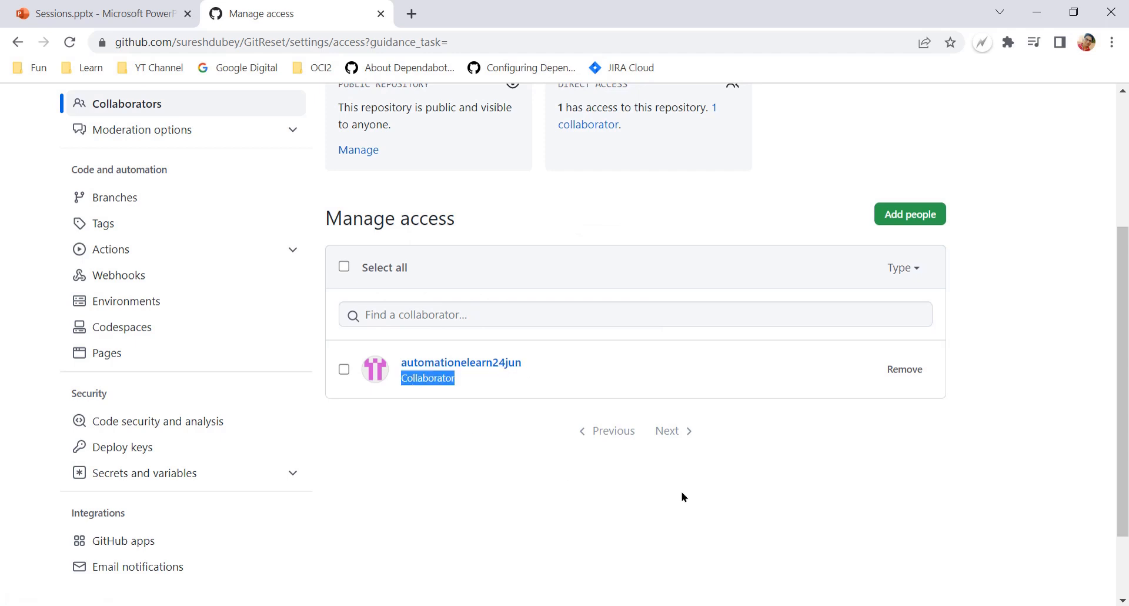
left_click(682, 497)
scroll(501, 393, "up", 4)
scroll(623, 452, "down", 5)
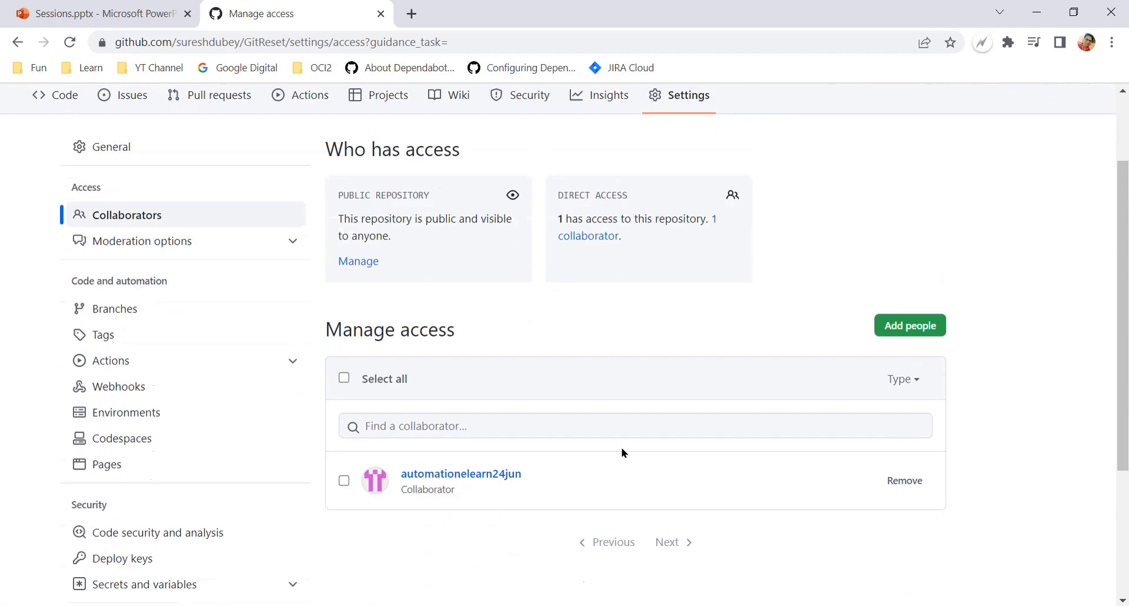
scroll(437, 420, "up", 2)
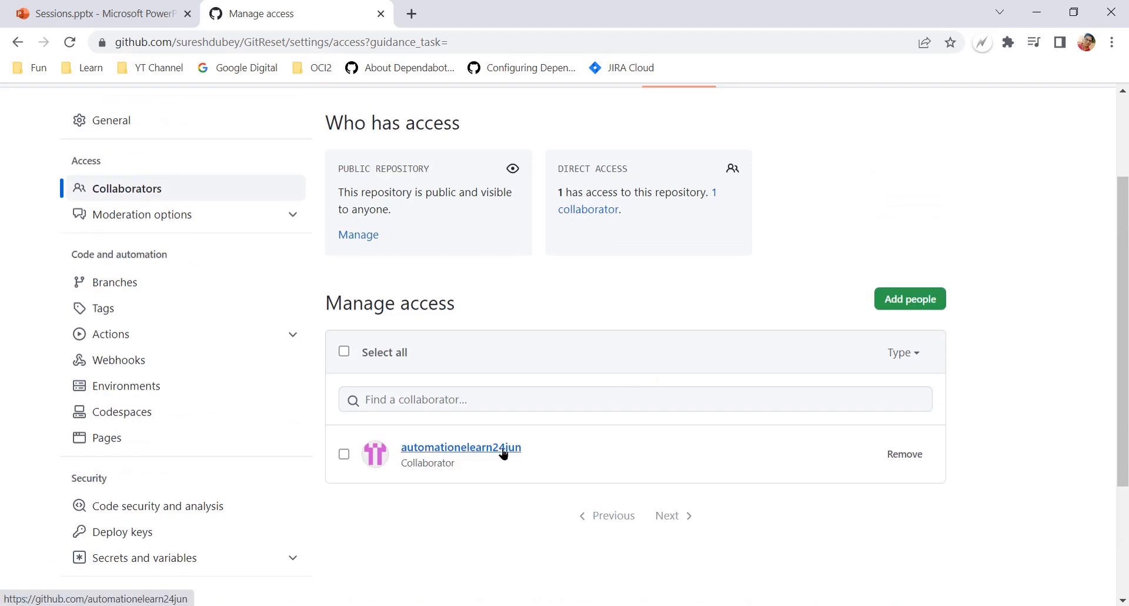
scroll(443, 457, "up", 2)
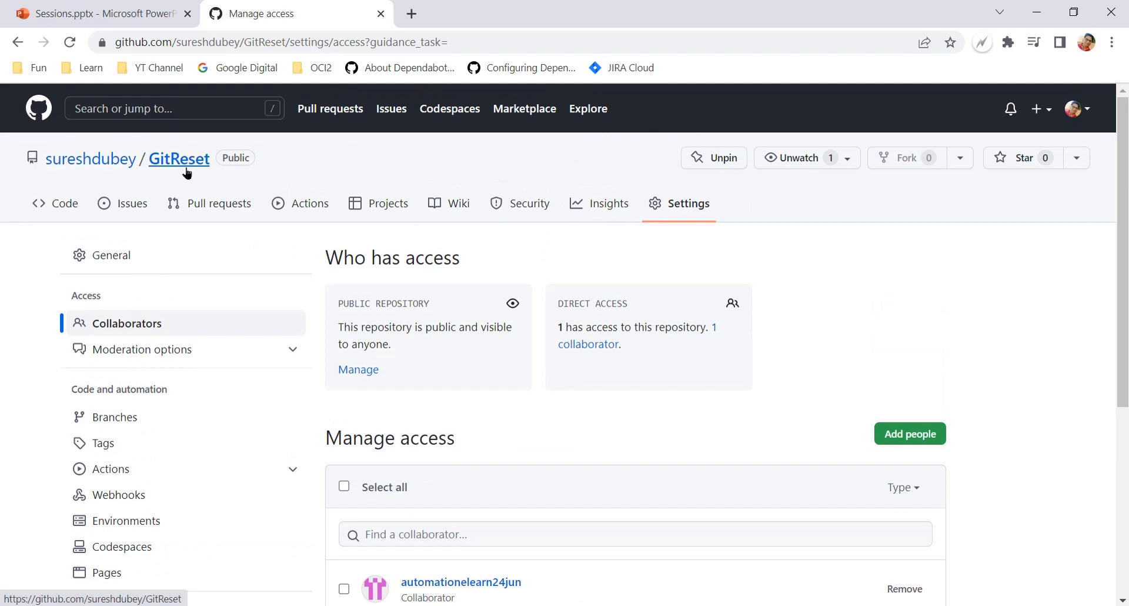
- Return to the incognito window and check which account is signed in on the GitReset repository page
left_click(199, 605)
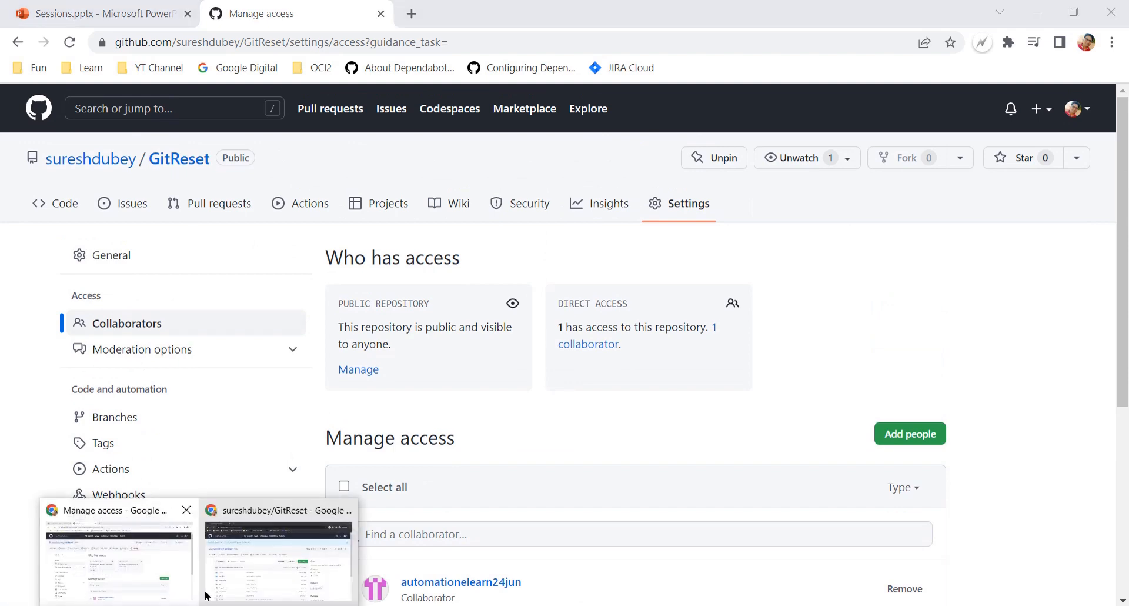
left_click(275, 581)
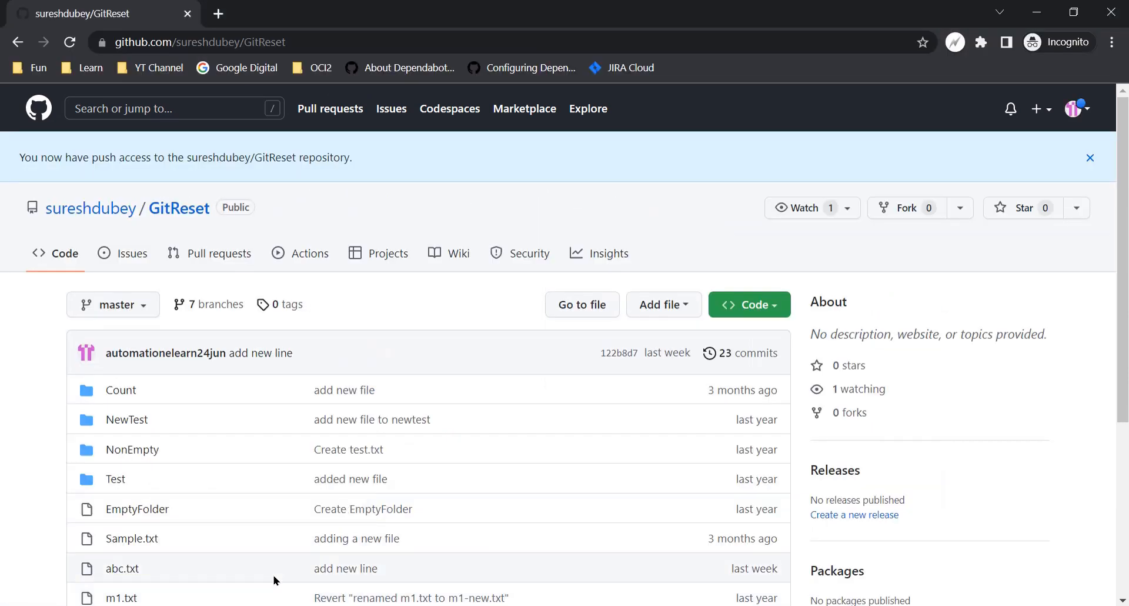
left_click(1087, 113)
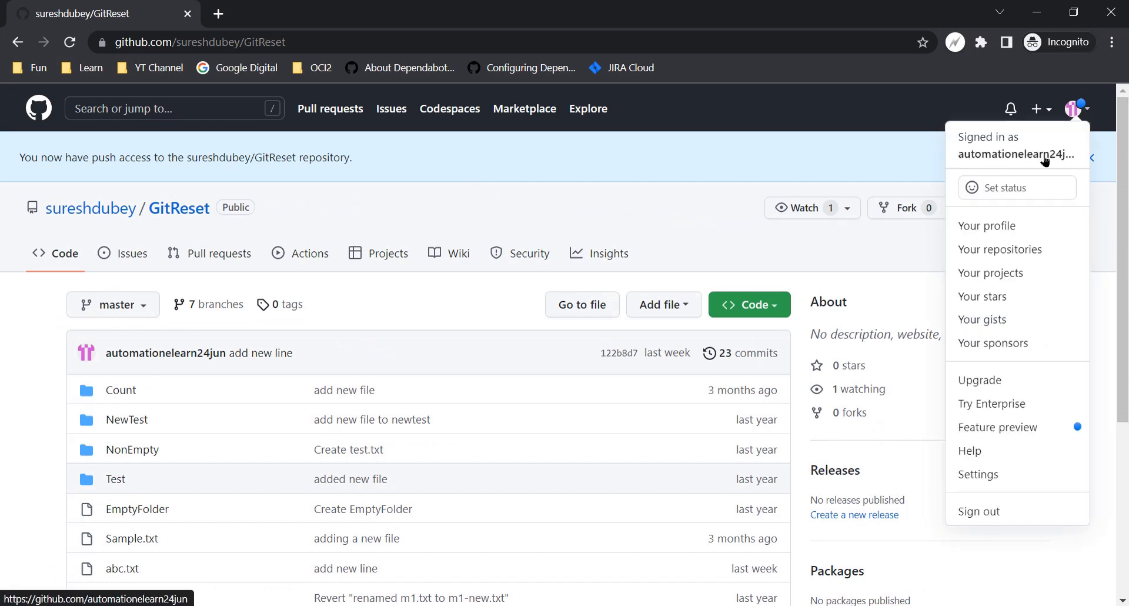
left_click(478, 201)
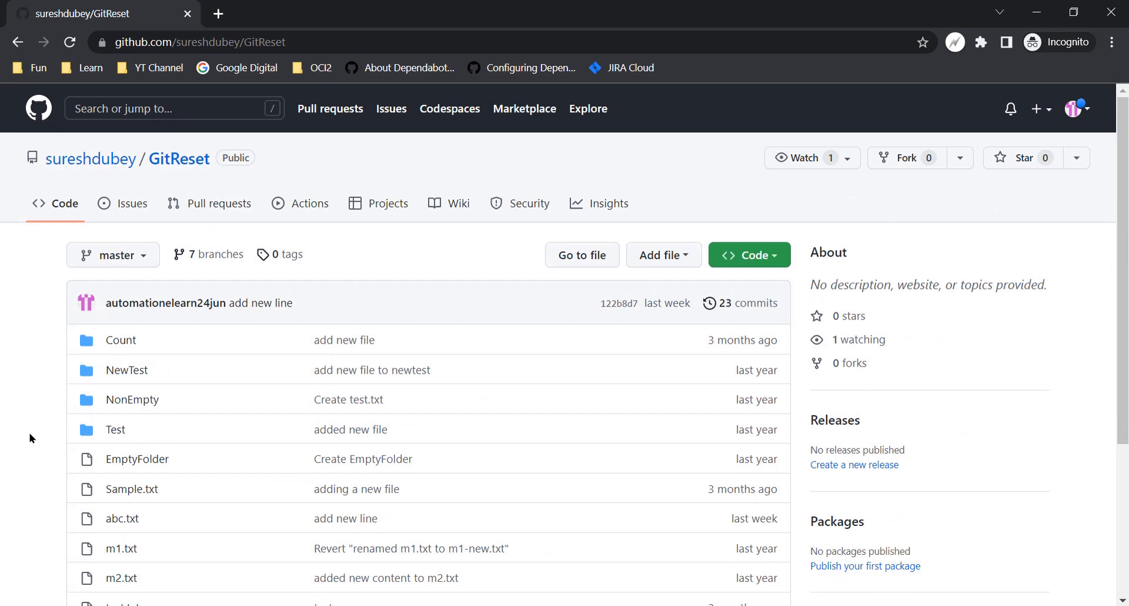
- Open Sample.txt from the GitReset repository for editing and add "five" as line 5
left_click(131, 492)
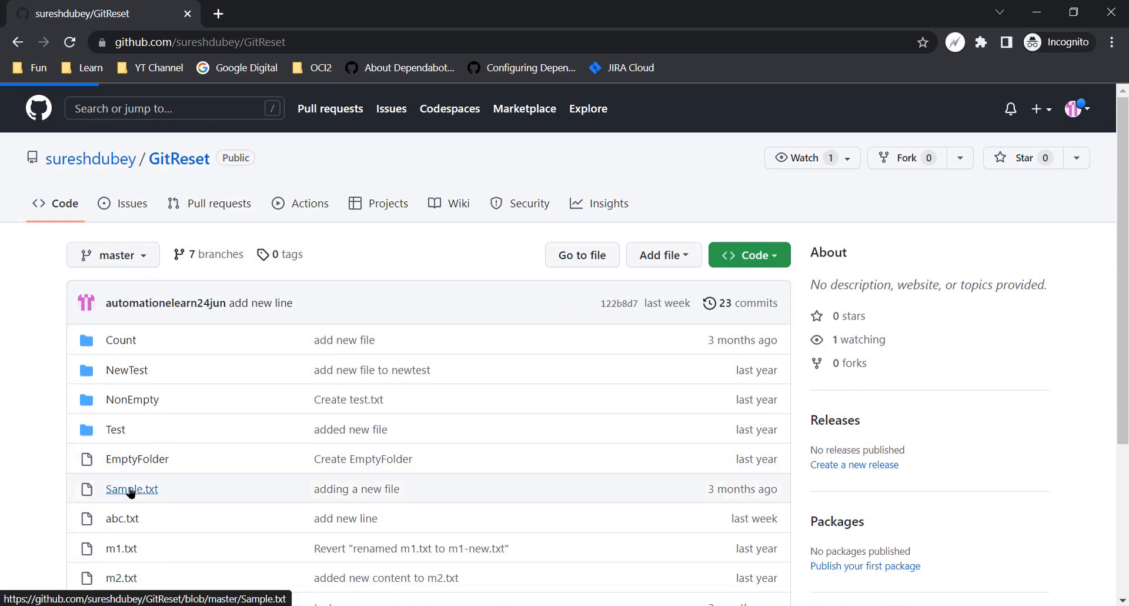
left_click(956, 398)
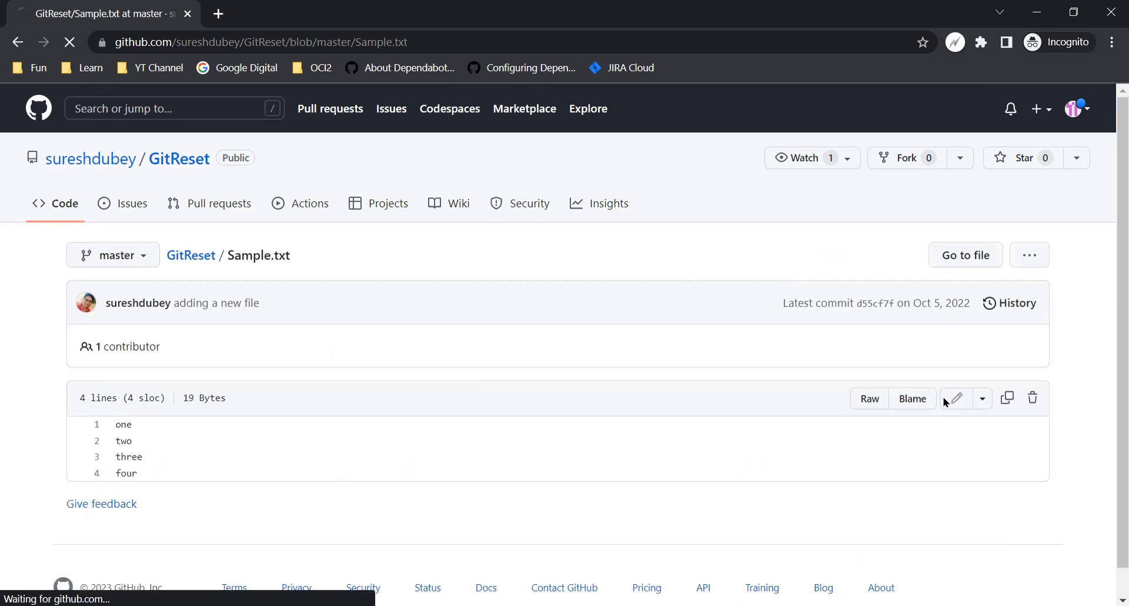
left_click(149, 396)
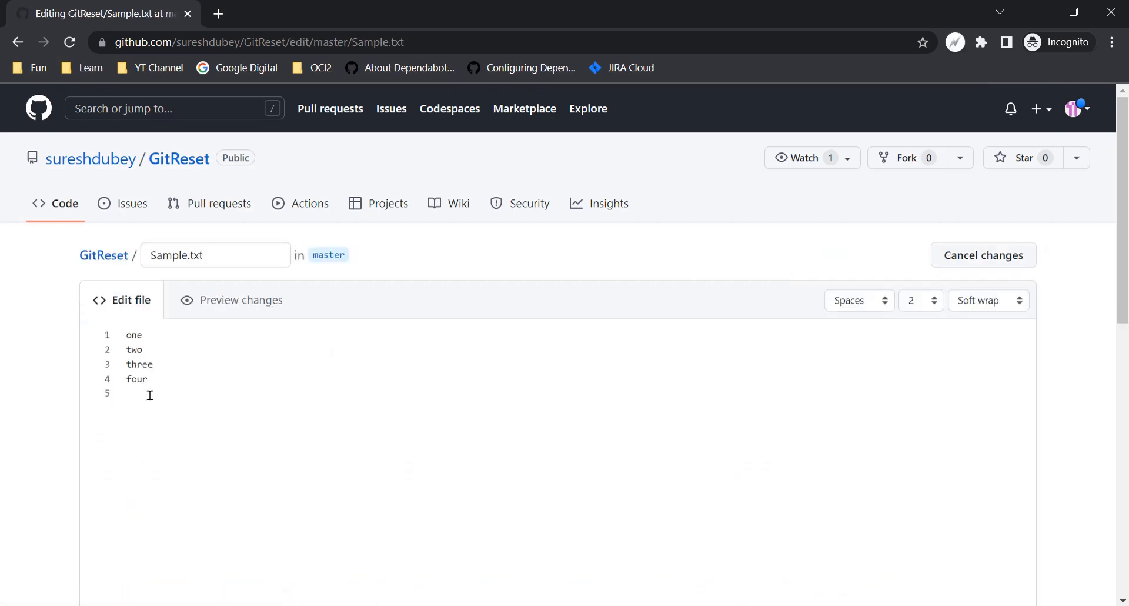
type("five")
- Commit the Sample.txt change directly to the master branch with the message "add new line"
scroll(41, 441, "down", 9)
scroll(42, 441, "down", 1)
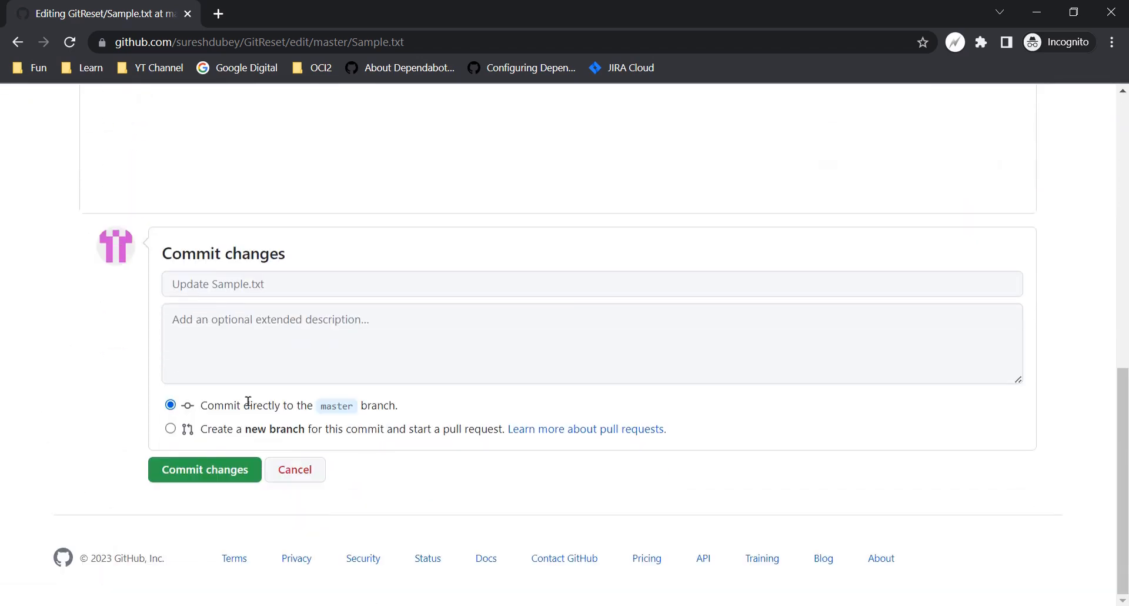
left_click(223, 287)
type("a")
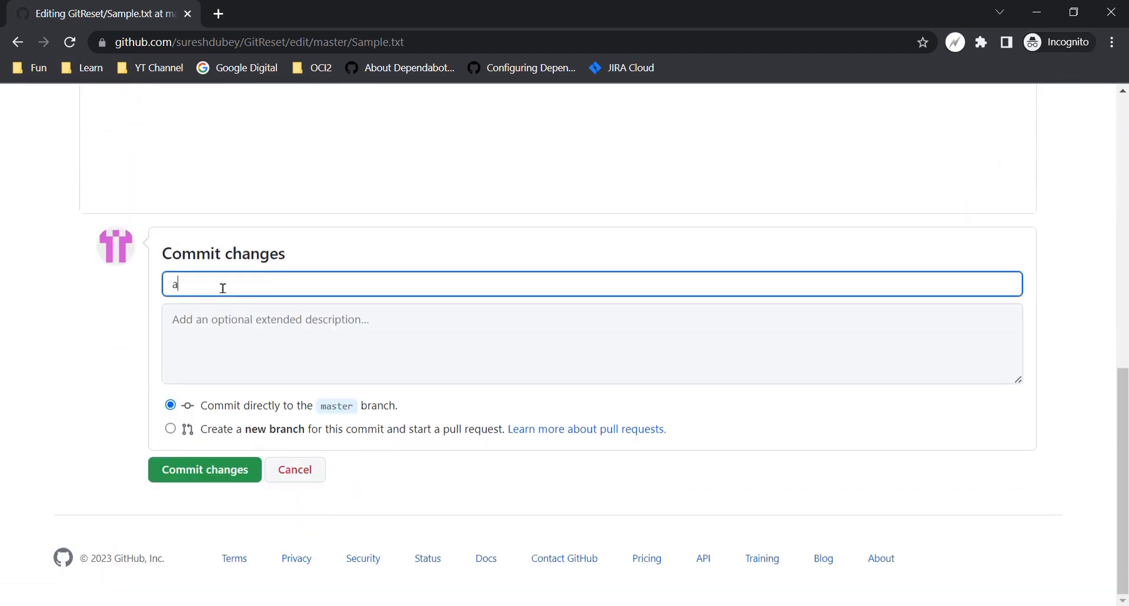
type("dd new line")
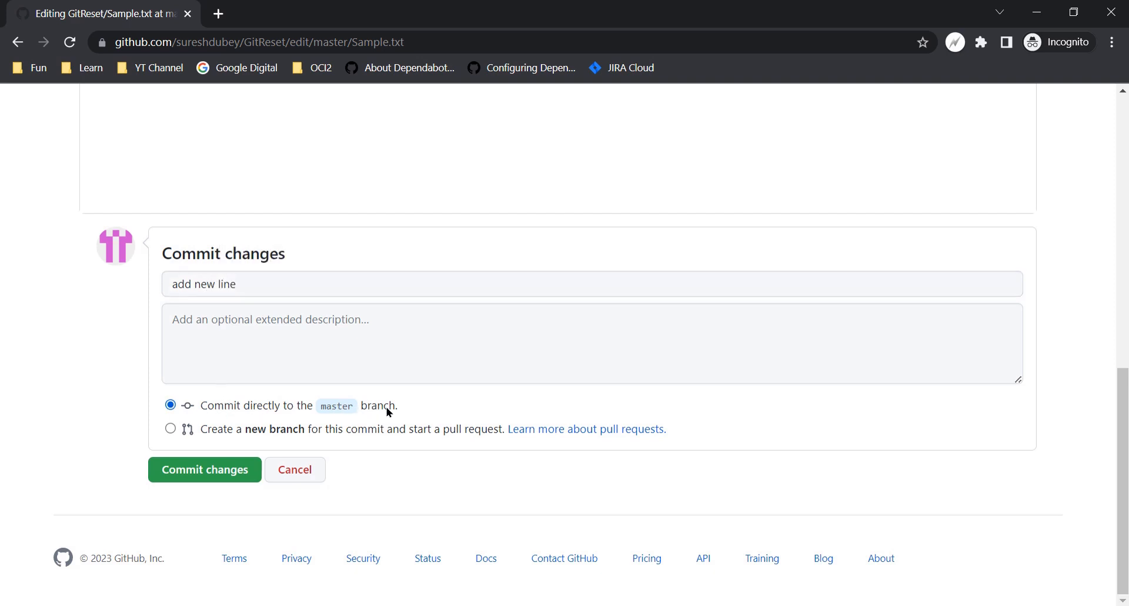
left_click(202, 471)
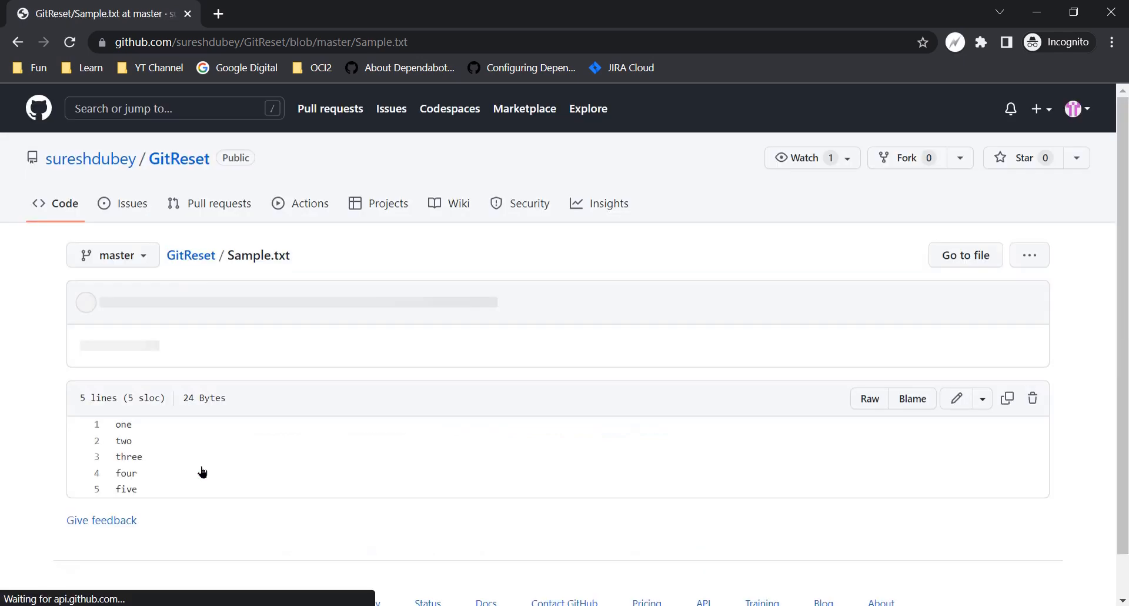
- Check the new line in the committed Sample.txt, the file name and the signed-in account
double_click(126, 491)
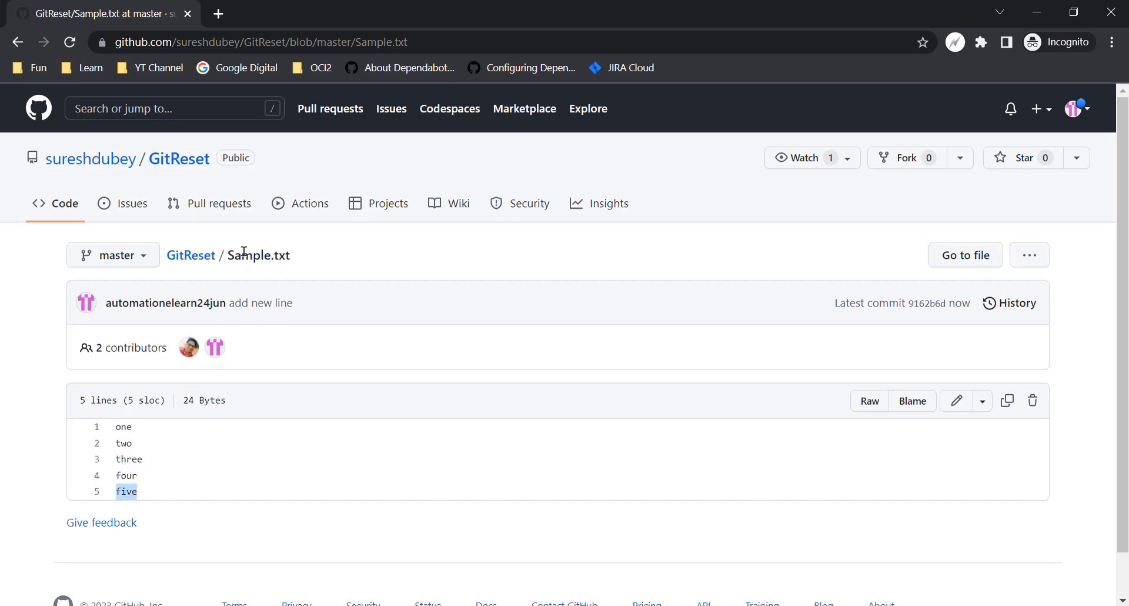
left_click_drag(228, 256, 294, 263)
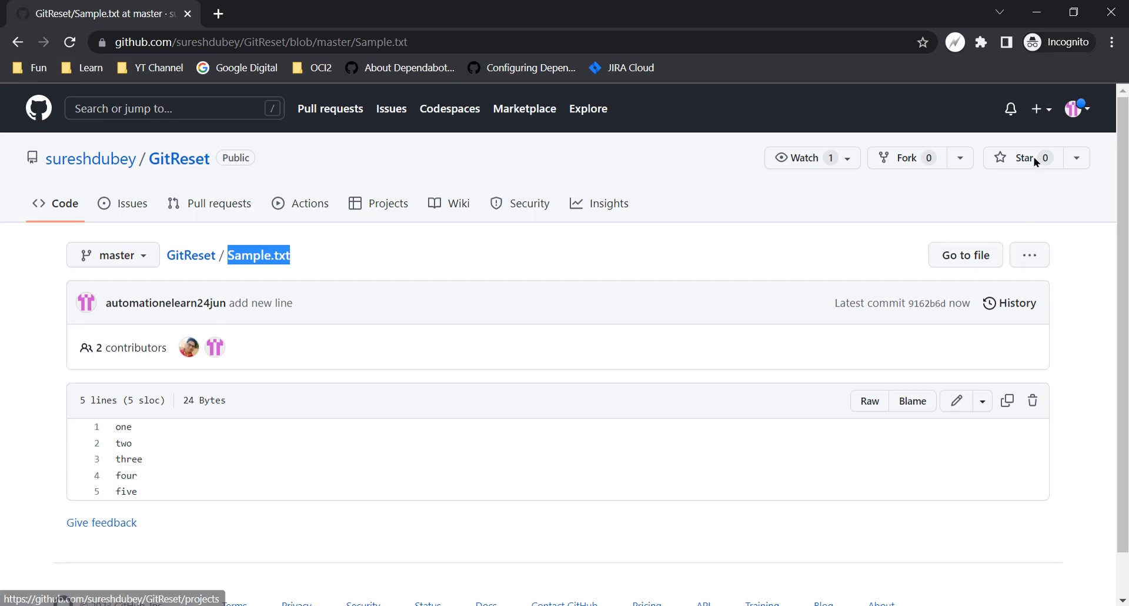
left_click(1076, 120)
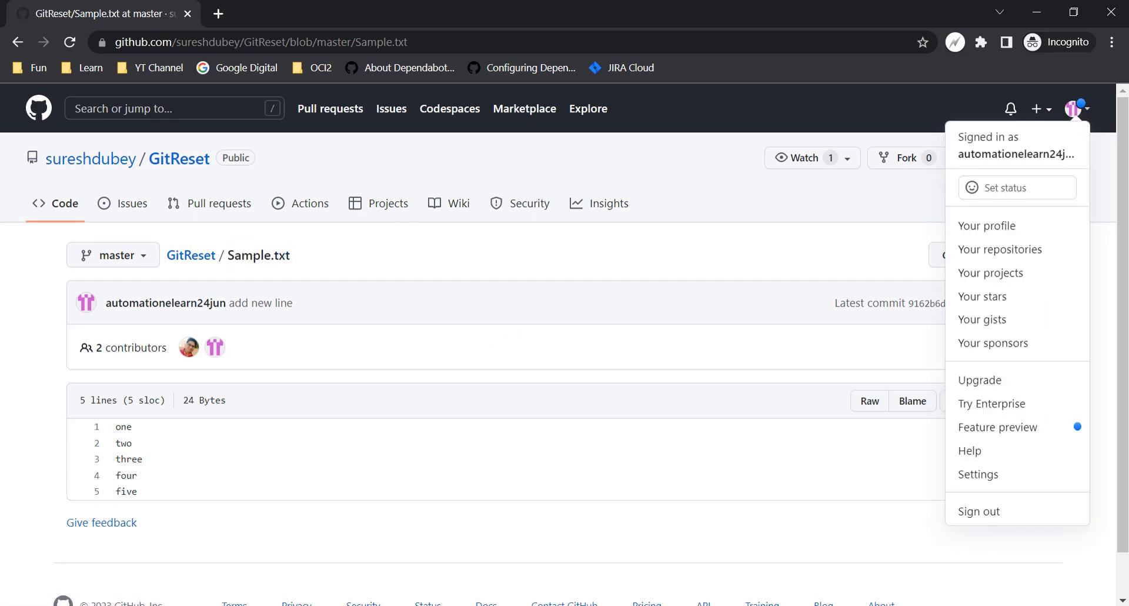
- Switch to the repository owner's window and open Sample.txt from the GitReset repository's file list
left_click(131, 562)
scroll(500, 322, "up", 3)
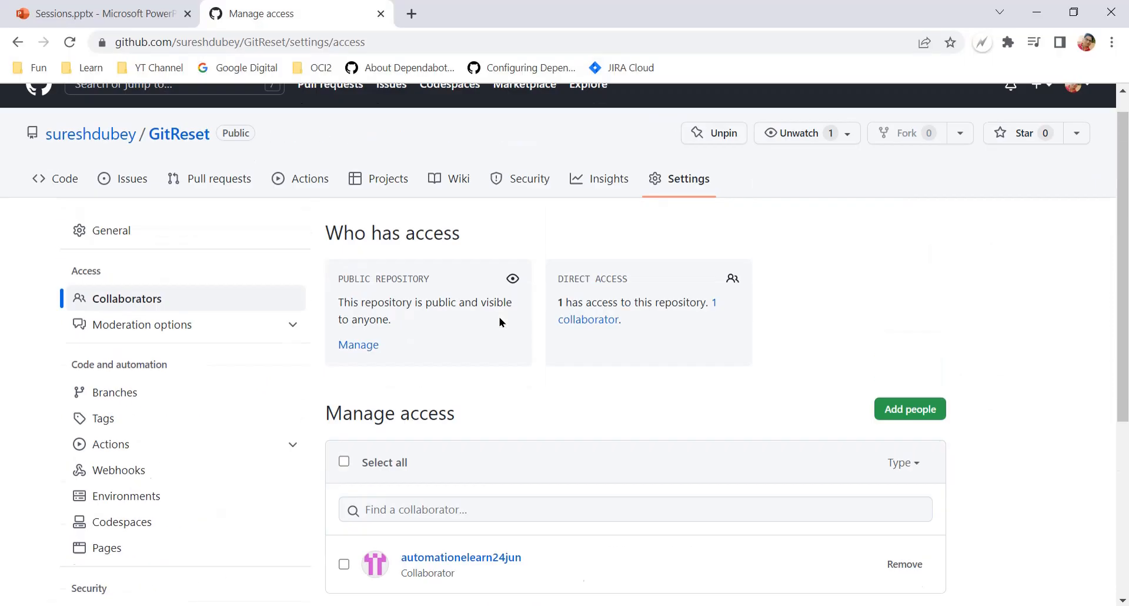
left_click(191, 158)
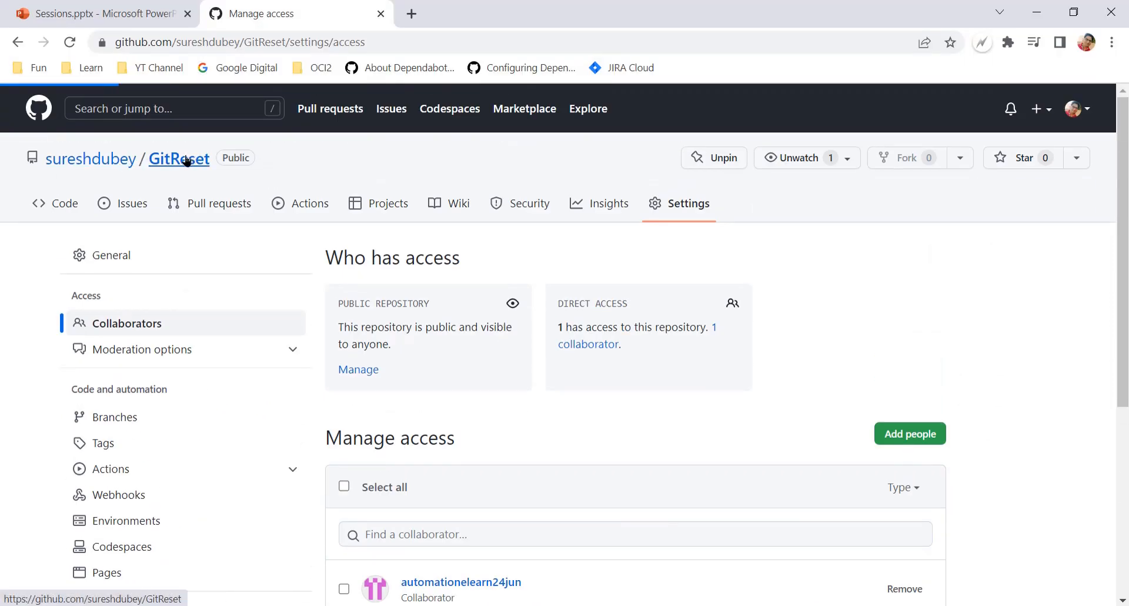
scroll(80, 437, "down", 2)
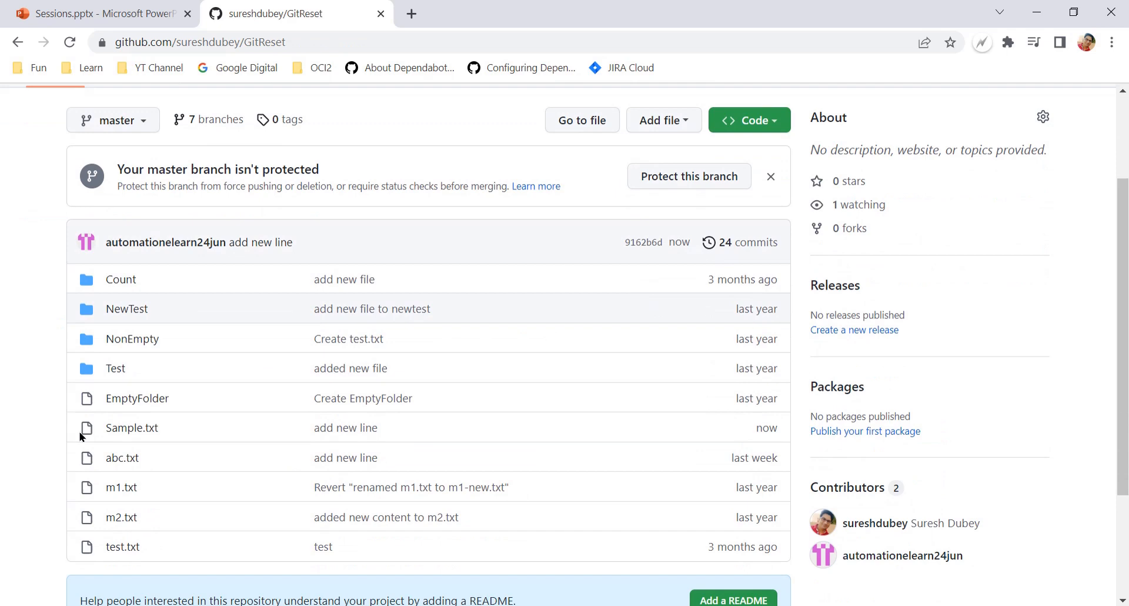
left_click(137, 432)
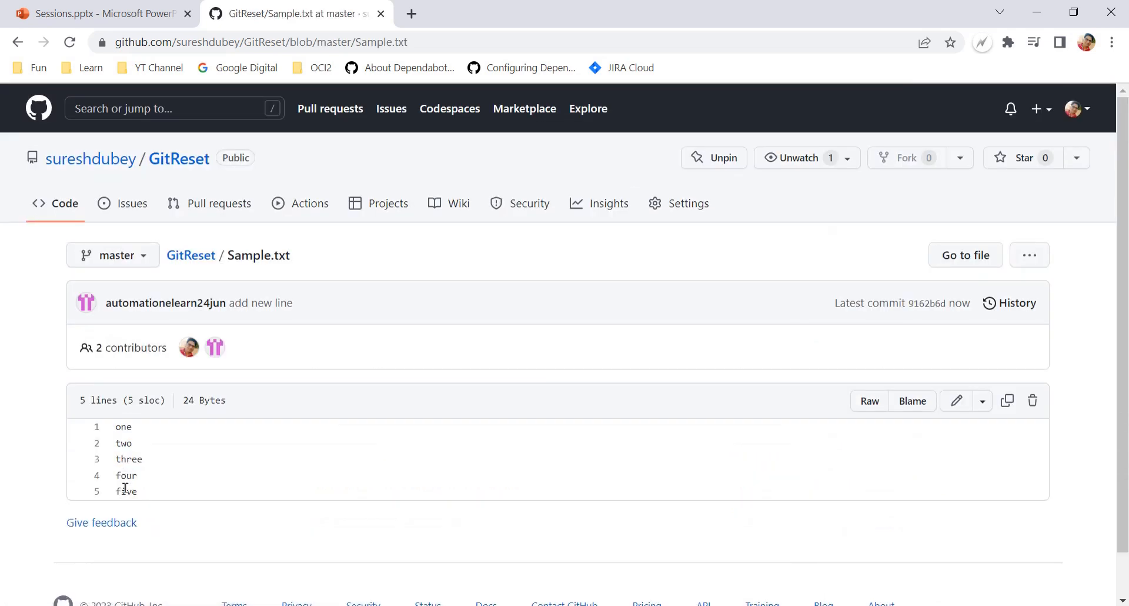
- Examine the added line in Sample.txt and the author and message of its latest commit
double_click(125, 489)
left_click_drag(294, 302, 105, 303)
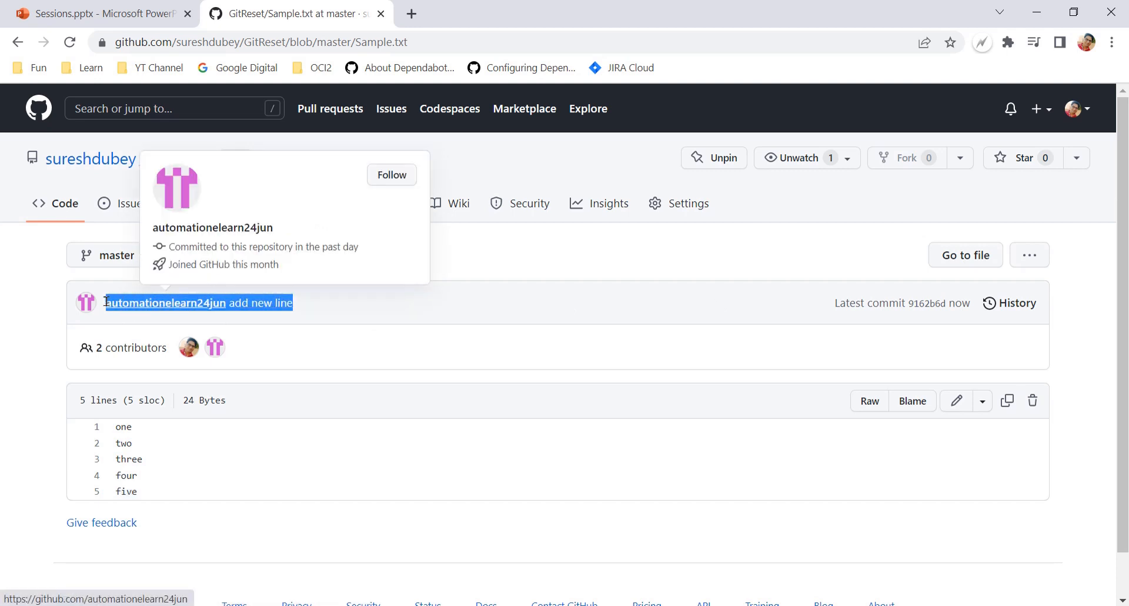
left_click(24, 375)
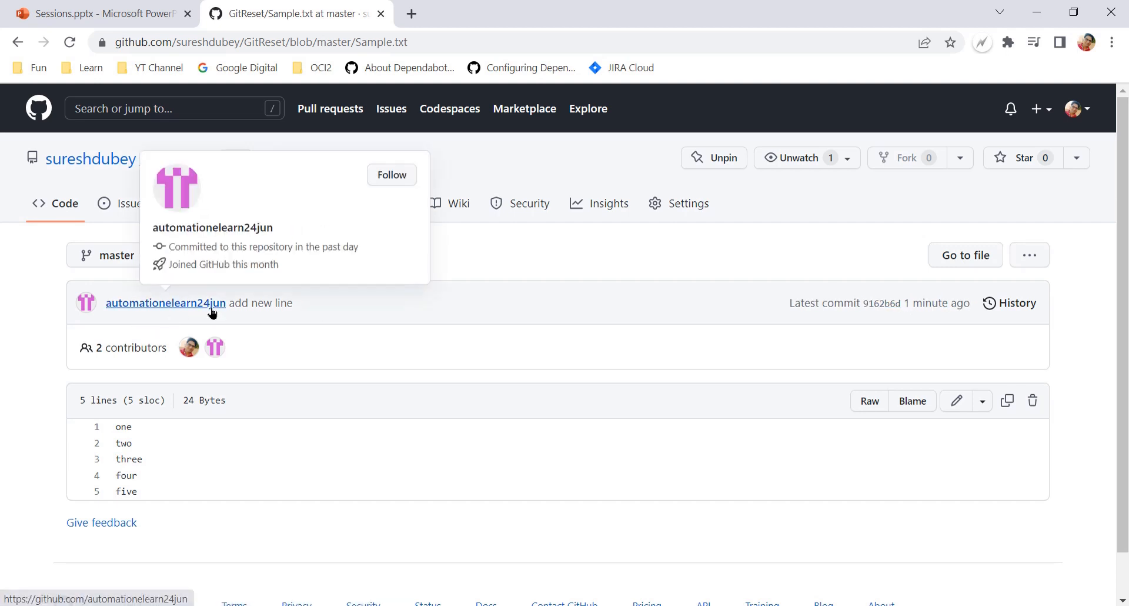
mouse_move(160, 311)
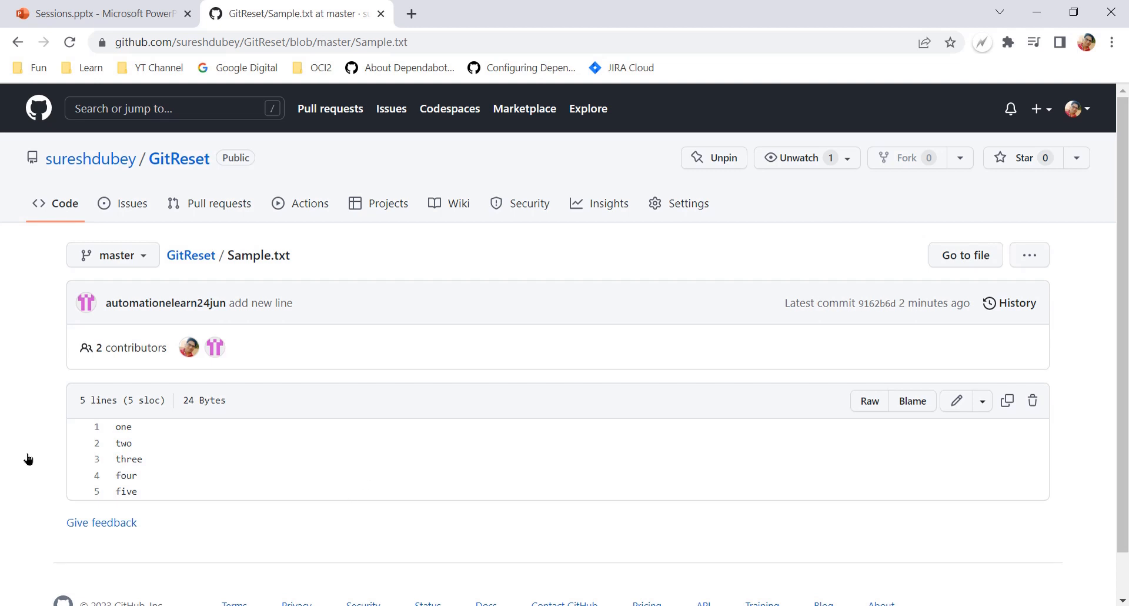
- Open the GitReset repository's collaborator settings and review the accounts listed under Manage access
left_click(673, 213)
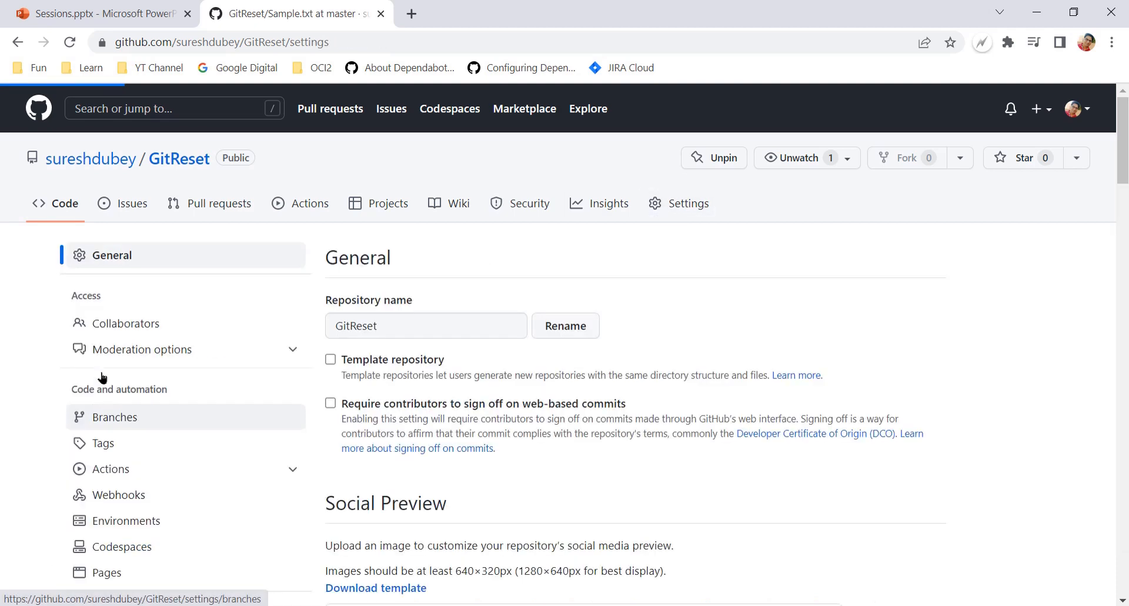
left_click(120, 324)
scroll(566, 479, "down", 5)
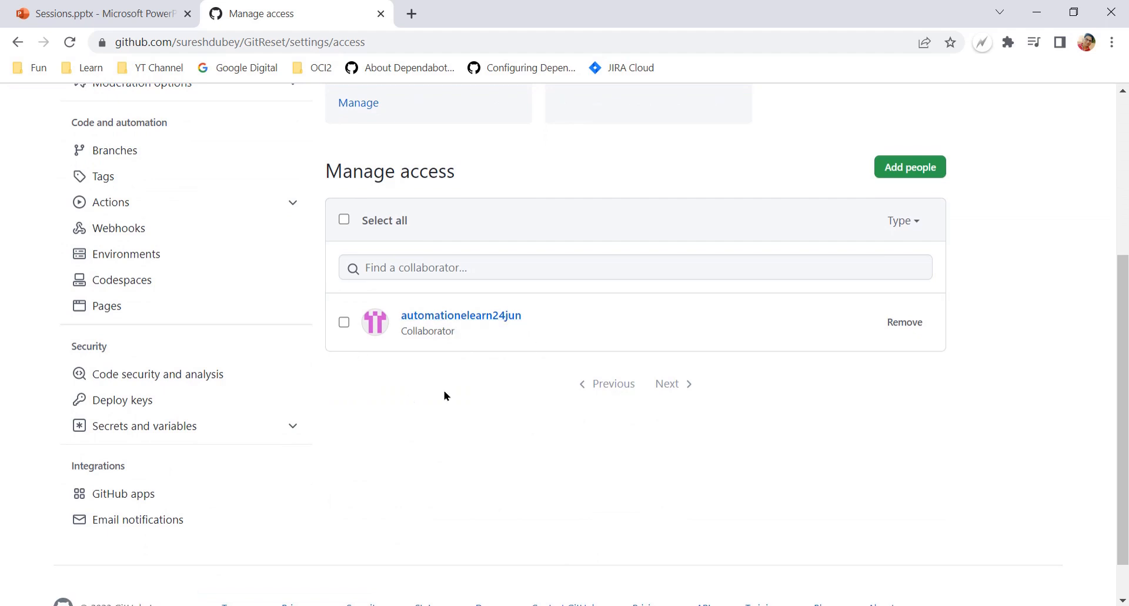
scroll(205, 219, "up", 5)
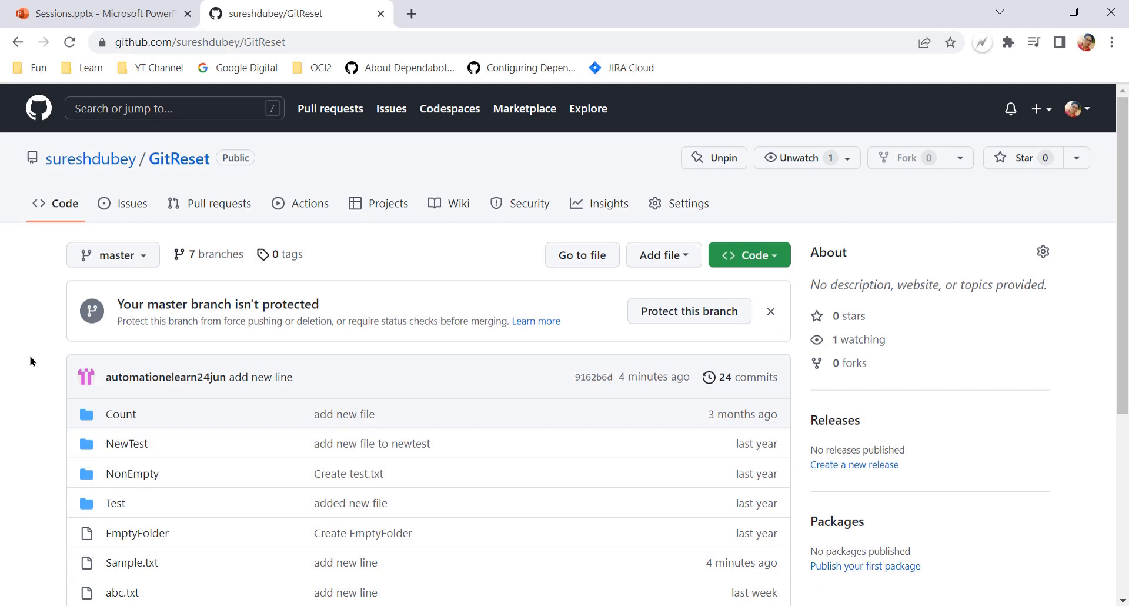
- Look through the GitReset repository's branch list and open the commit history of the master branch
left_click(102, 260)
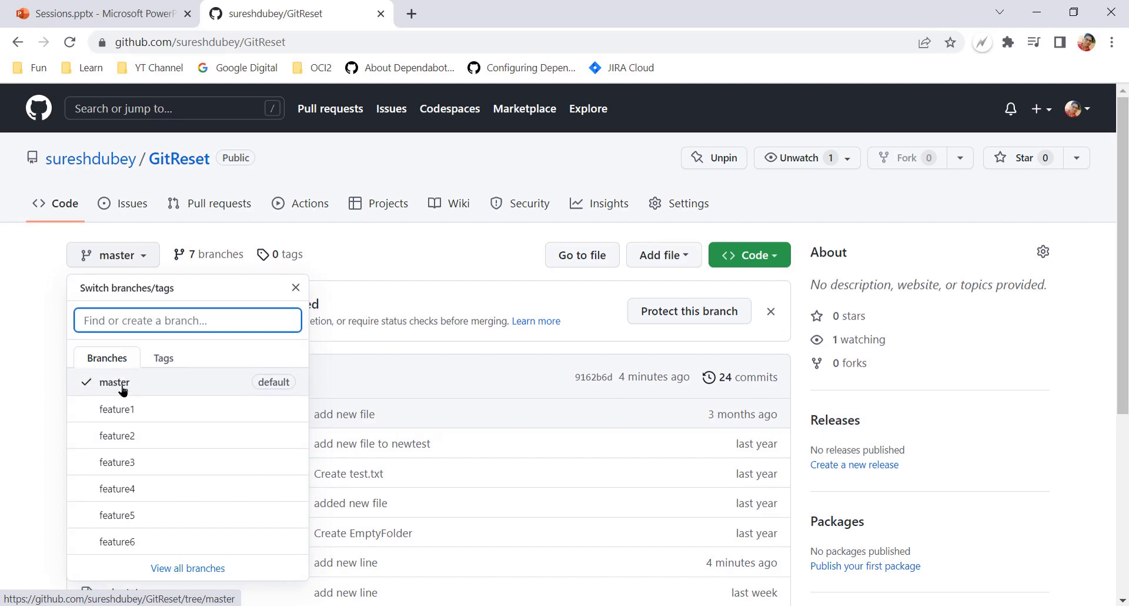
left_click(47, 389)
left_click(747, 381)
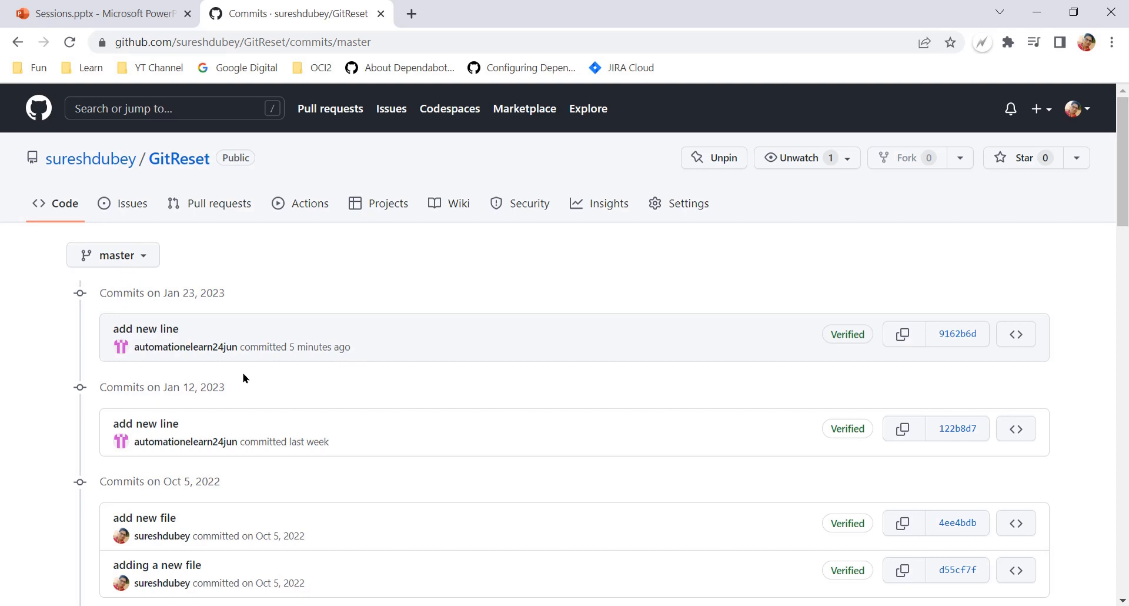
- Switch to the collaborator's window, open Sample.txt for editing and look over the file content and commit section
key("alt+Tab")
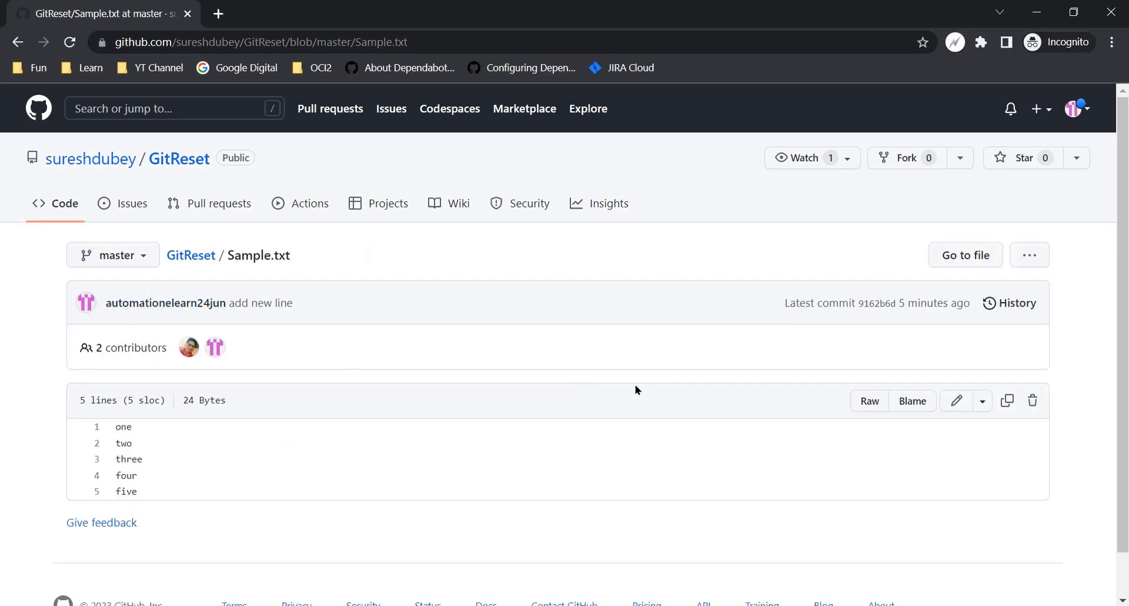
left_click(960, 403)
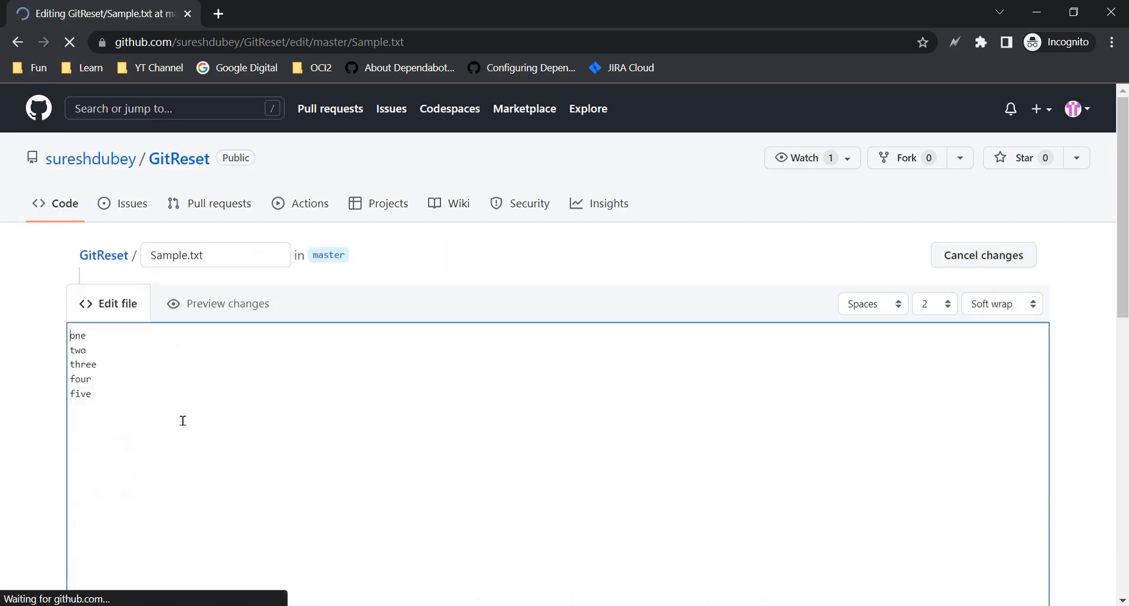
double_click(139, 257)
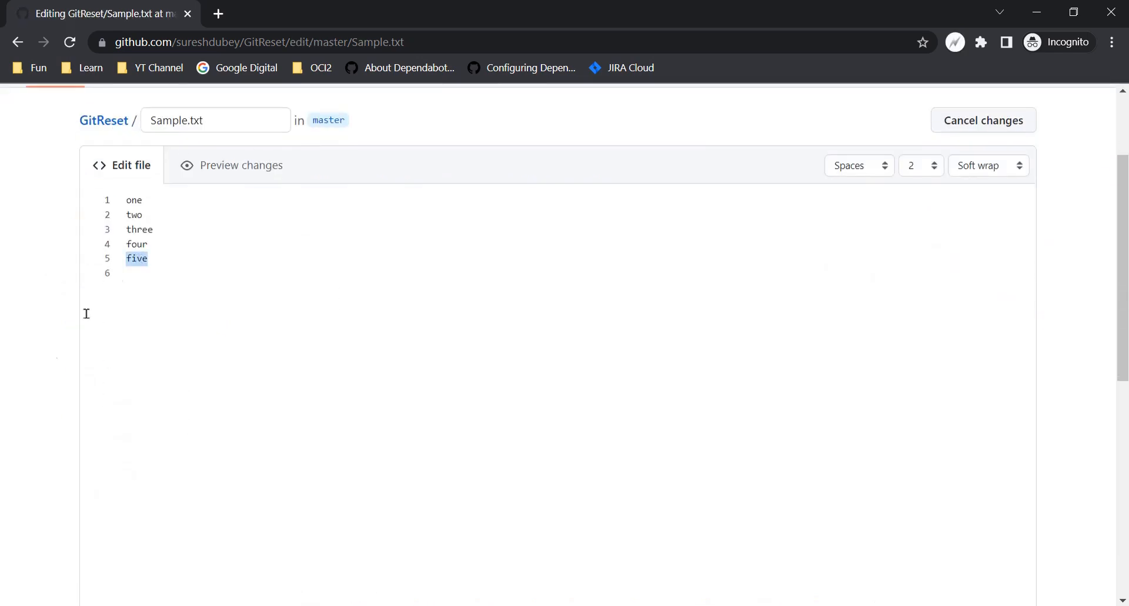
scroll(18, 430, "down", 8)
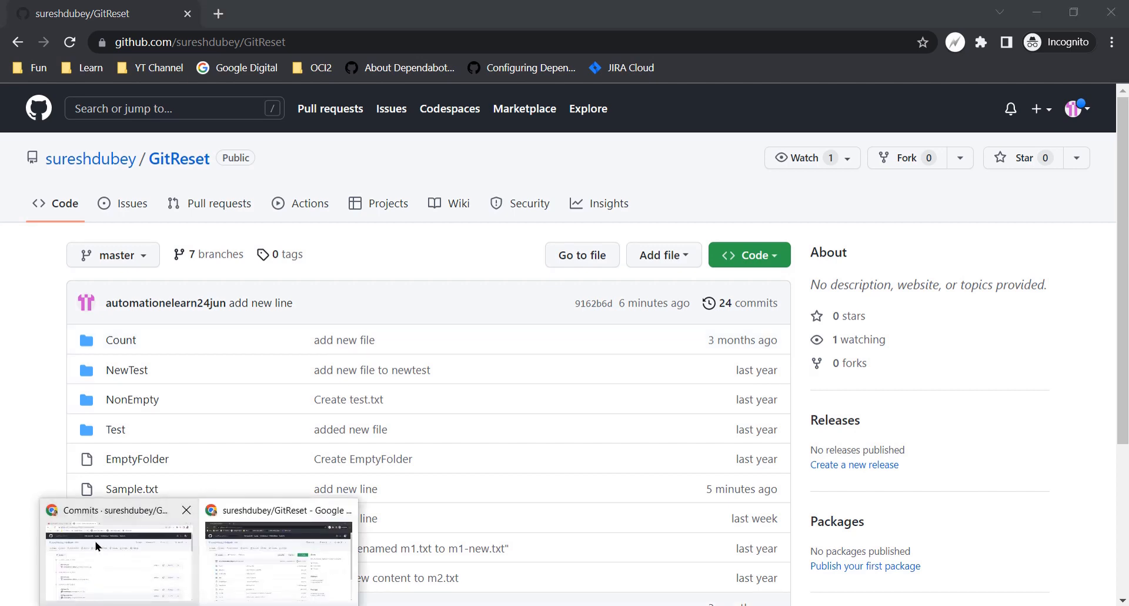
- Switch back to the repository owner's window and open the collaborator settings of the GitReset repository
left_click(96, 545)
left_click(665, 219)
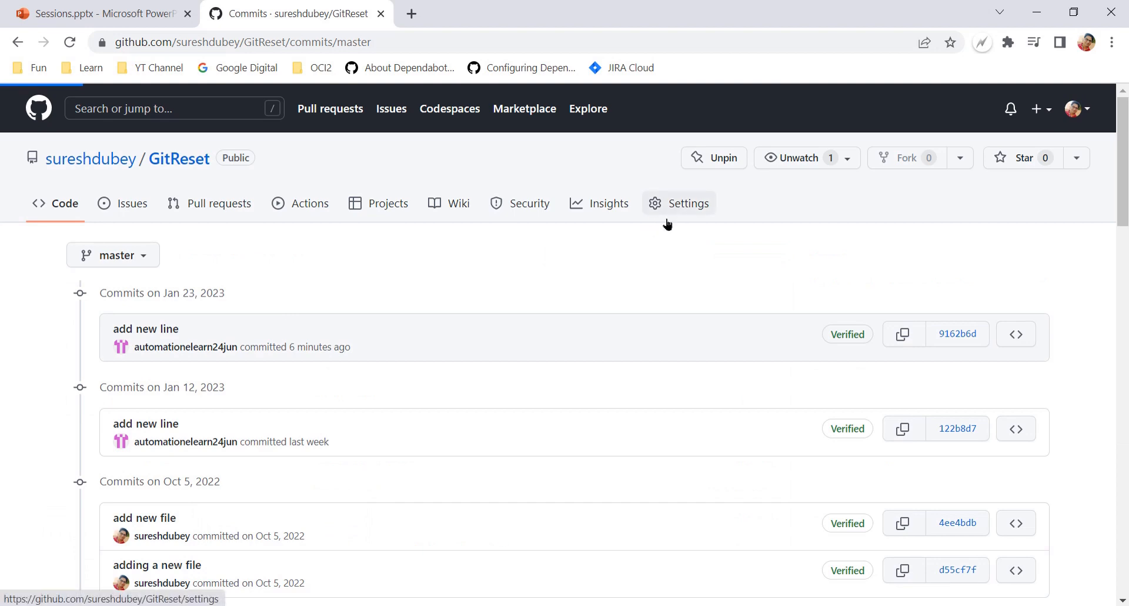
left_click(131, 323)
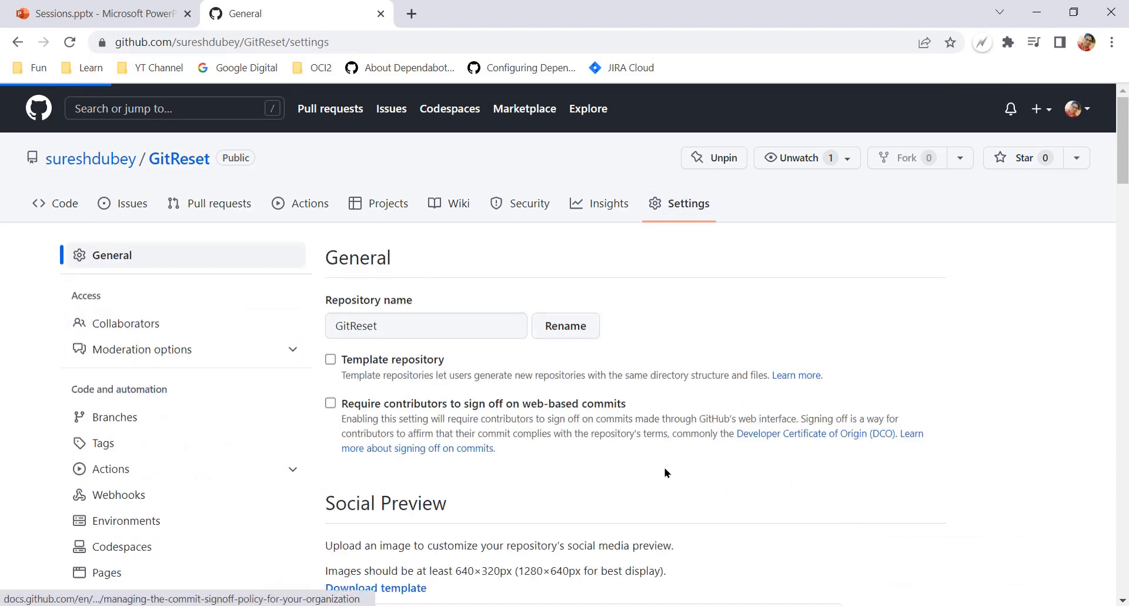
scroll(684, 470, "down", 5)
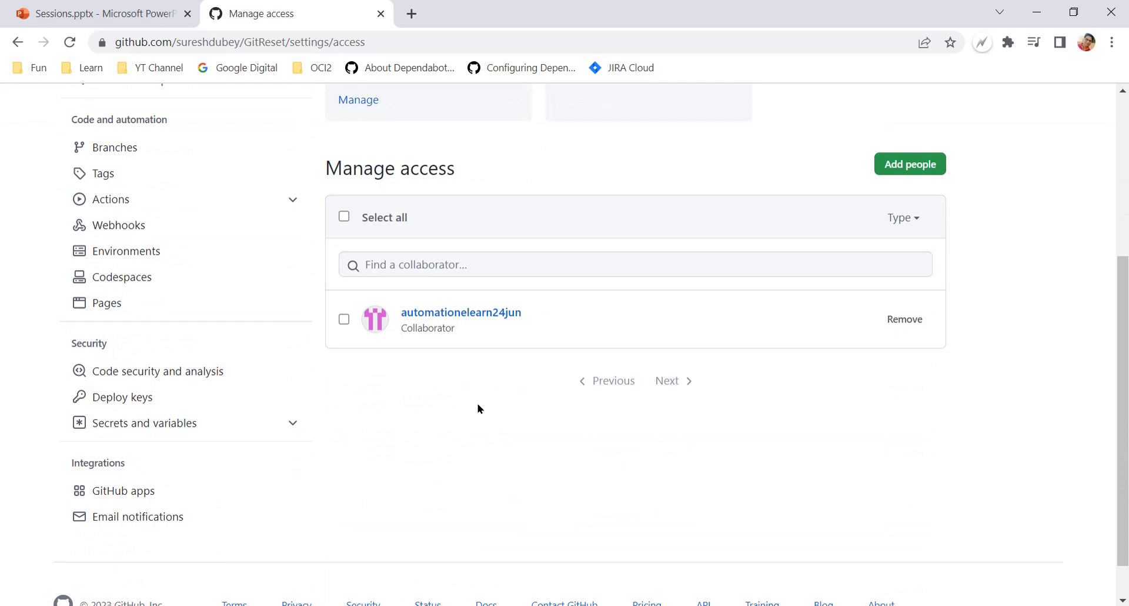
- Examine the Who has access and Manage access sections and the repository name they apply to
scroll(479, 408, "up", 2)
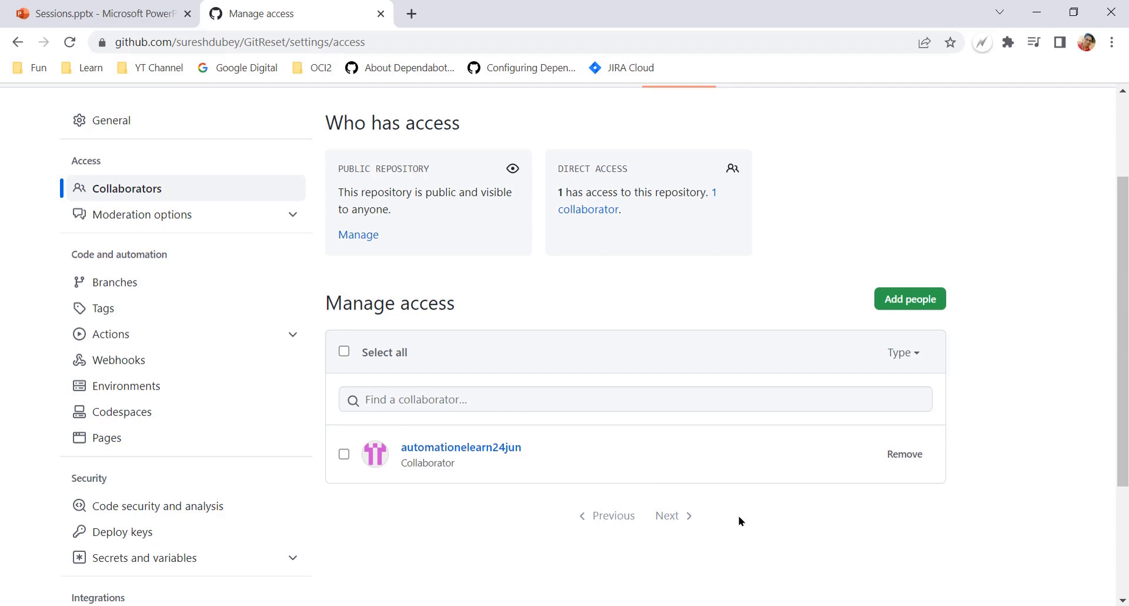
scroll(427, 495, "up", 3)
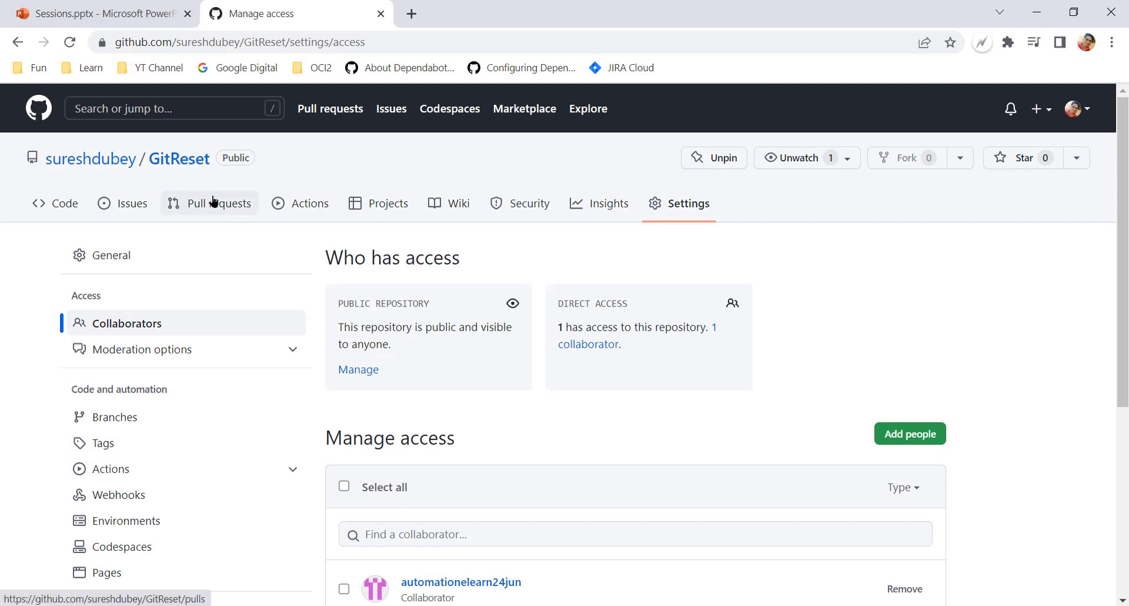
scroll(214, 202, "down", 5)
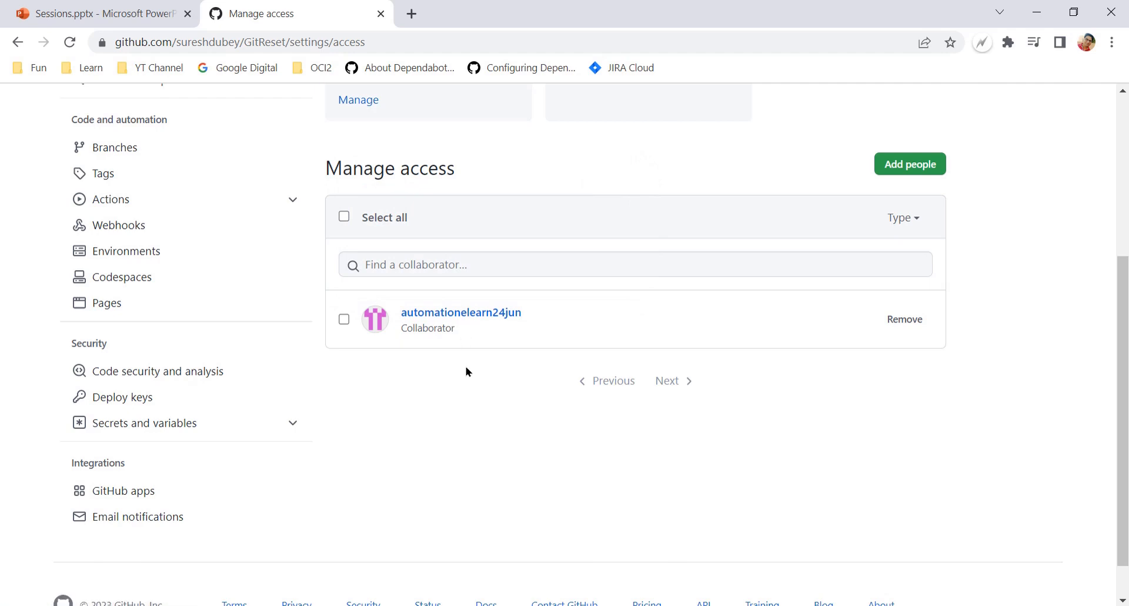
scroll(467, 371, "up", 5)
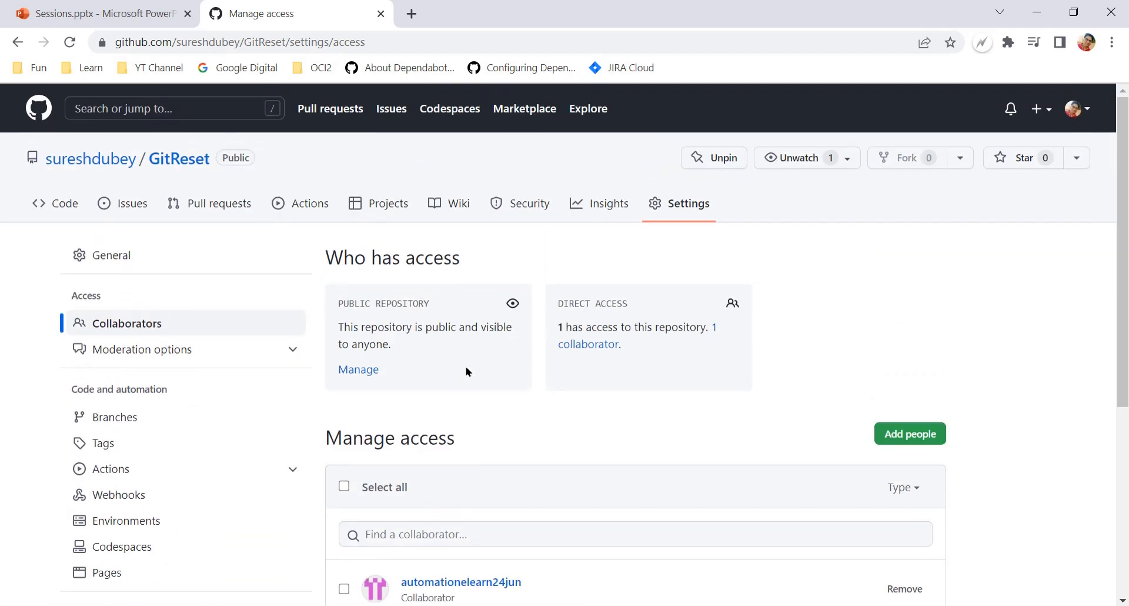
scroll(466, 371, "down", 5)
scroll(466, 391, "up", 2)
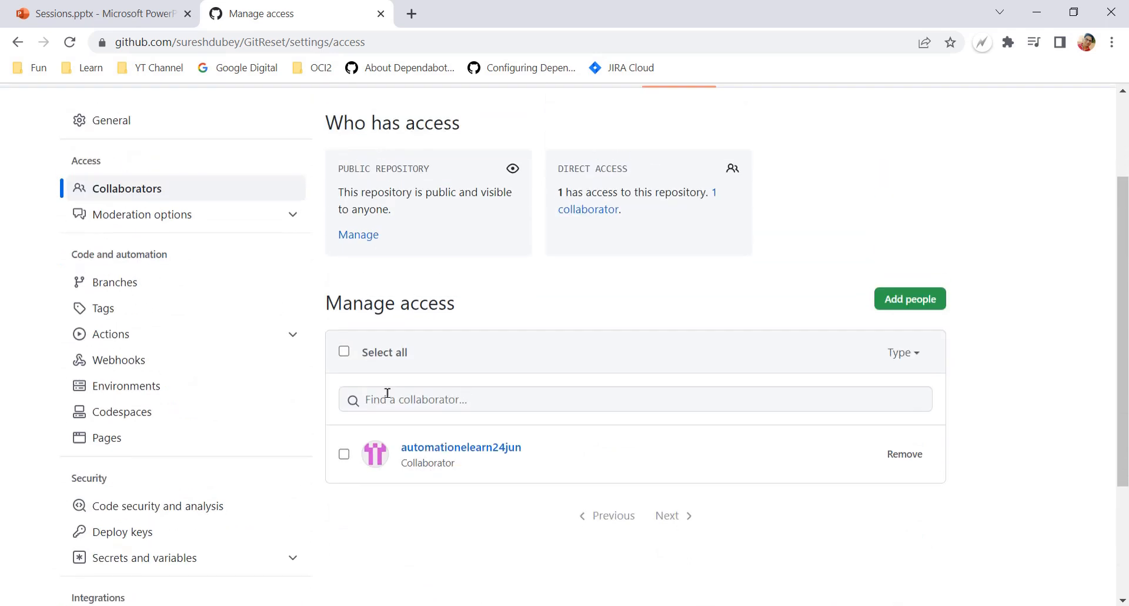
scroll(471, 418, "up", 3)
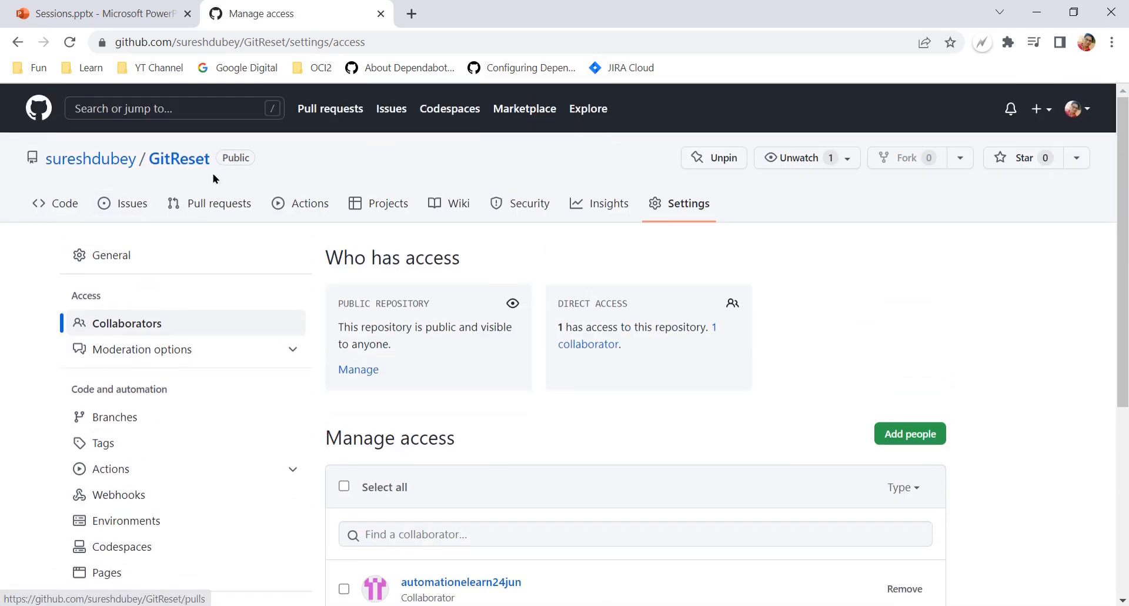
scroll(334, 345, "down", 2)
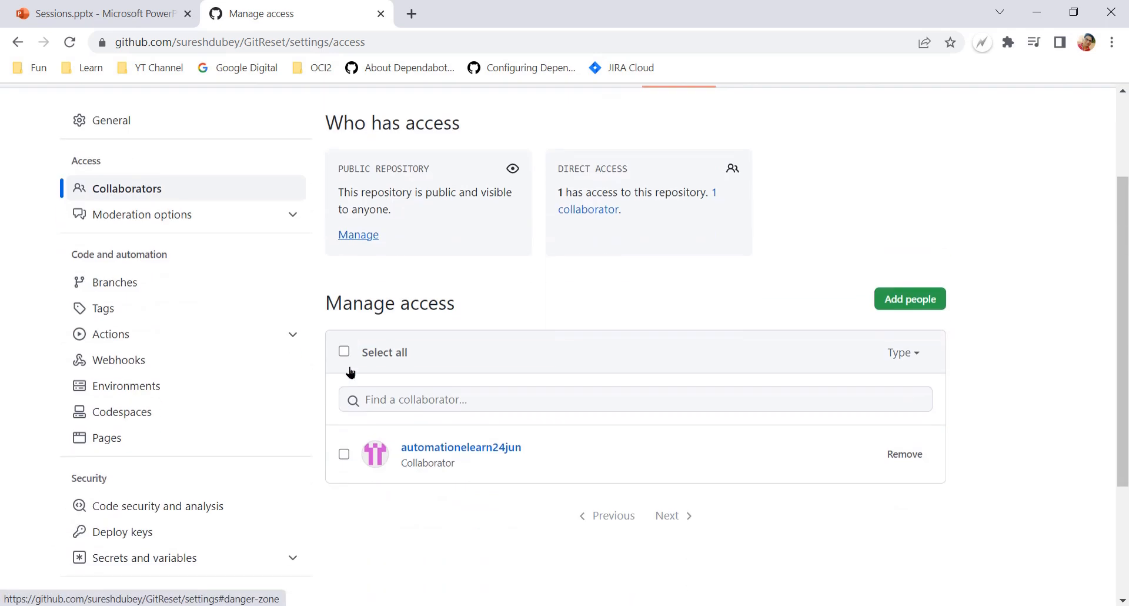
scroll(166, 196, "up", 2)
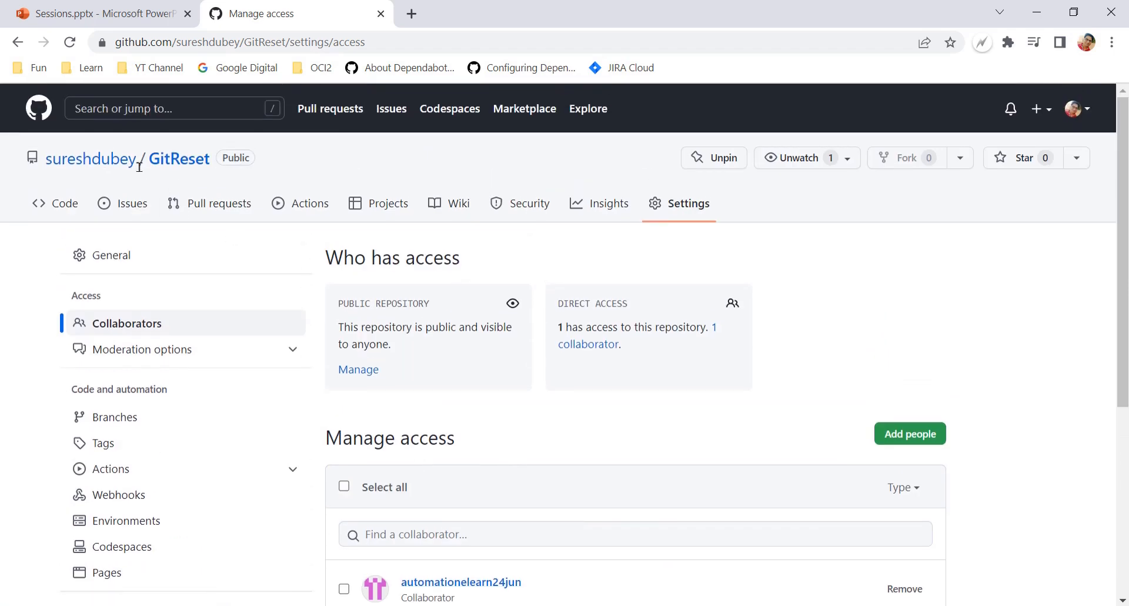
left_click_drag(147, 173, 204, 162)
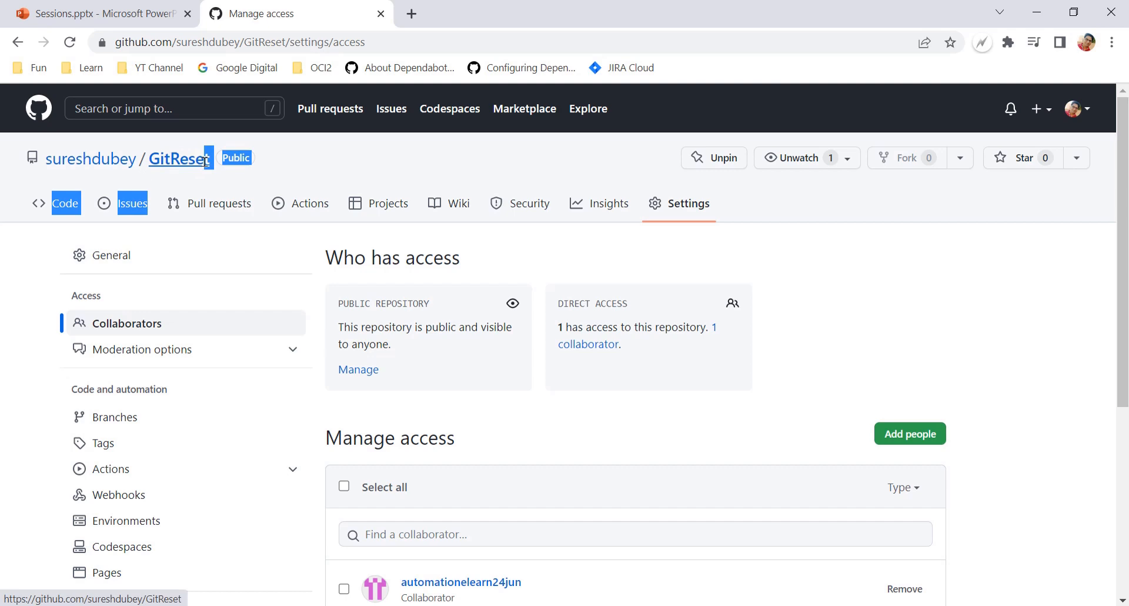
left_click(345, 169)
scroll(381, 208, "down", 2)
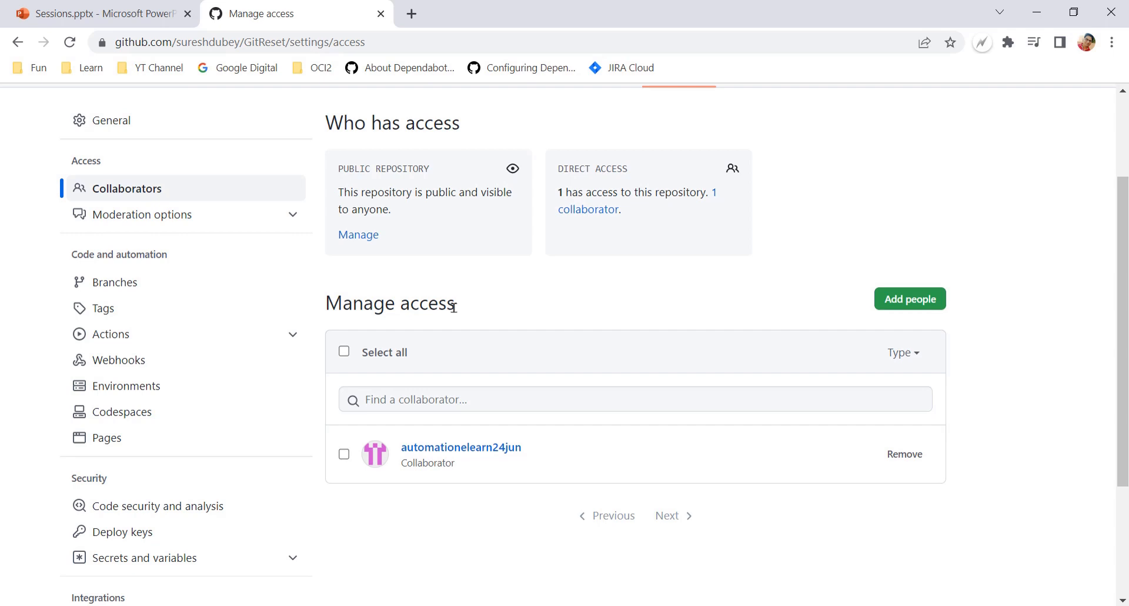
- Check the GitReset repository page in the collaborator's window and return to the owner's window
mouse_move(227, 600)
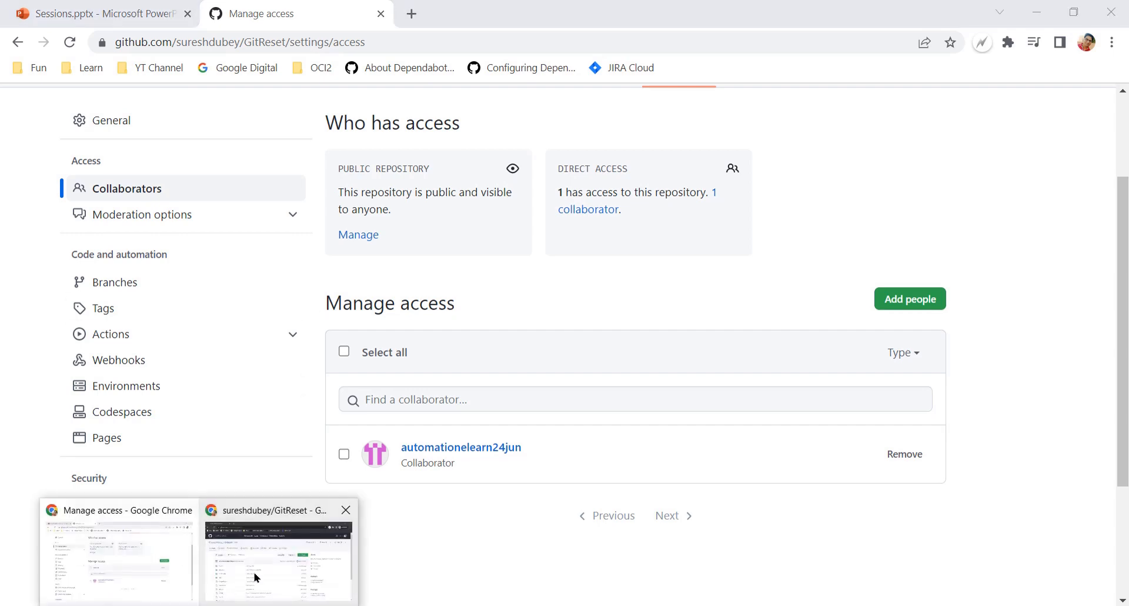
left_click(255, 574)
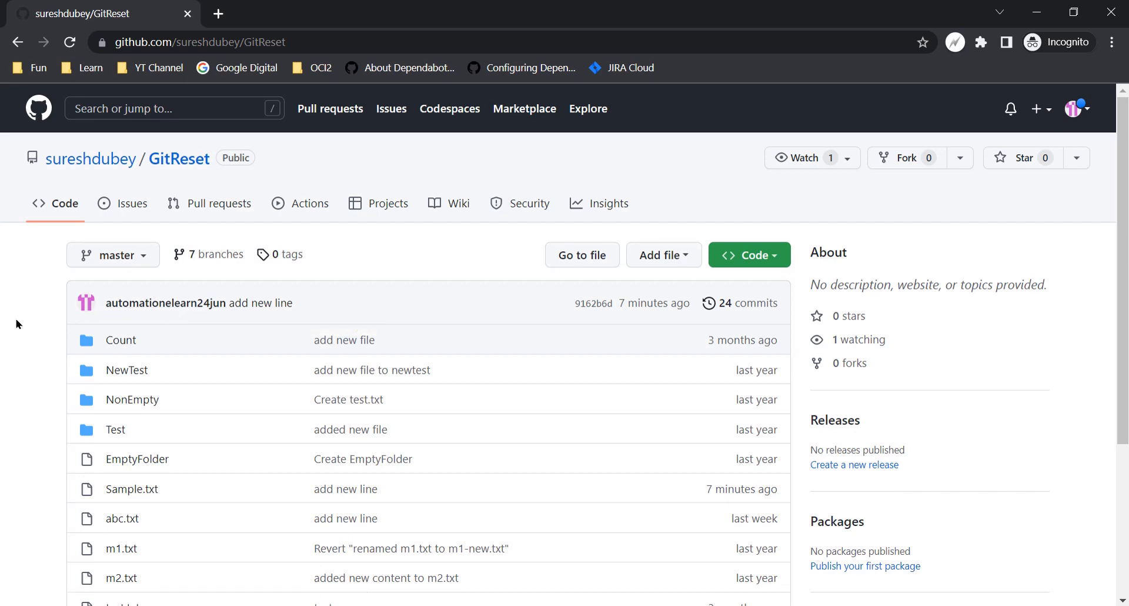
left_click(115, 547)
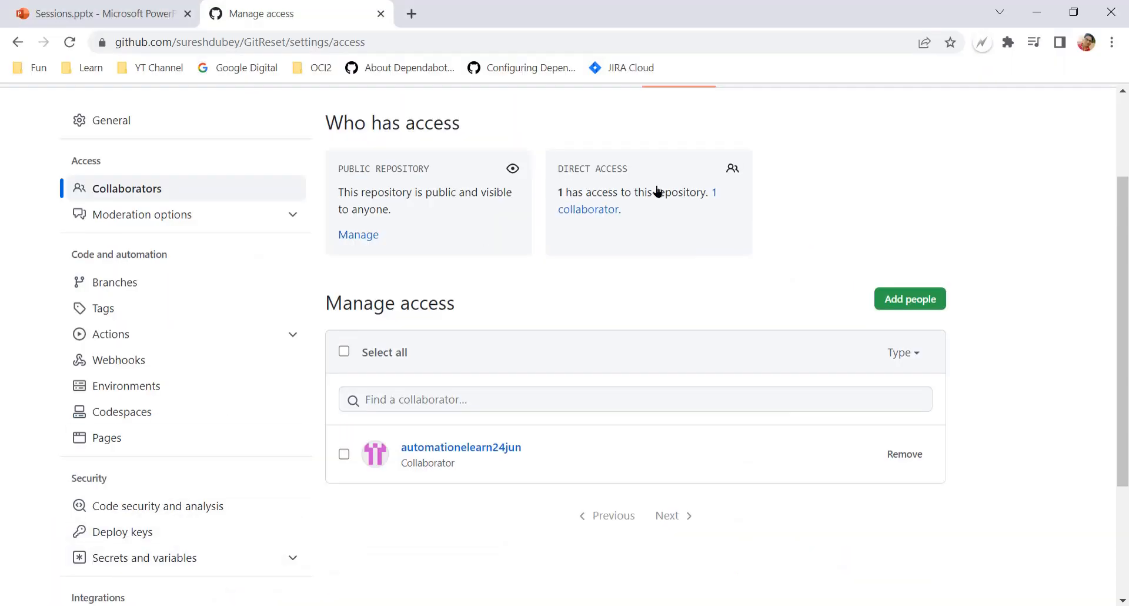
- Open the GitReset repository's branch settings and check which branch is set as the default branch
scroll(657, 191, "up", 3)
left_click(677, 205)
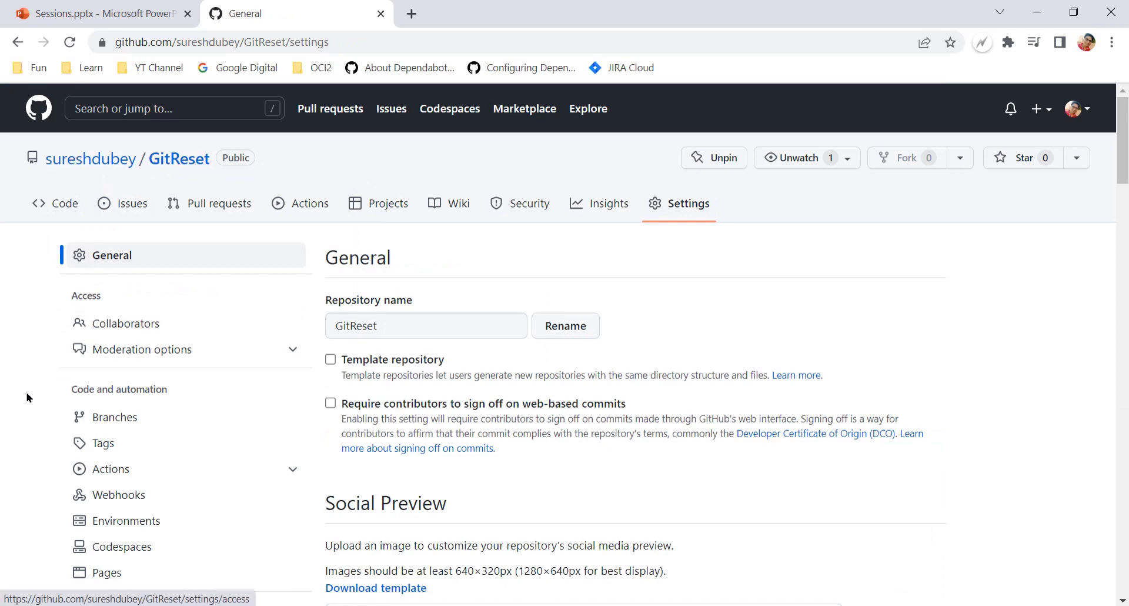
scroll(27, 397, "down", 2)
scroll(27, 397, "up", 2)
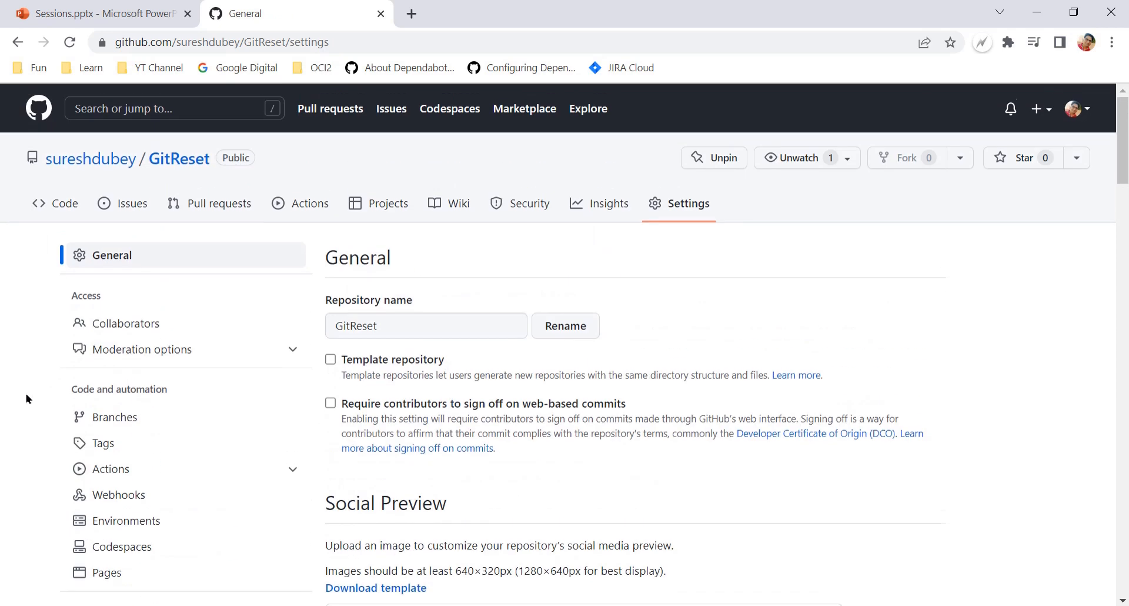
left_click(110, 419)
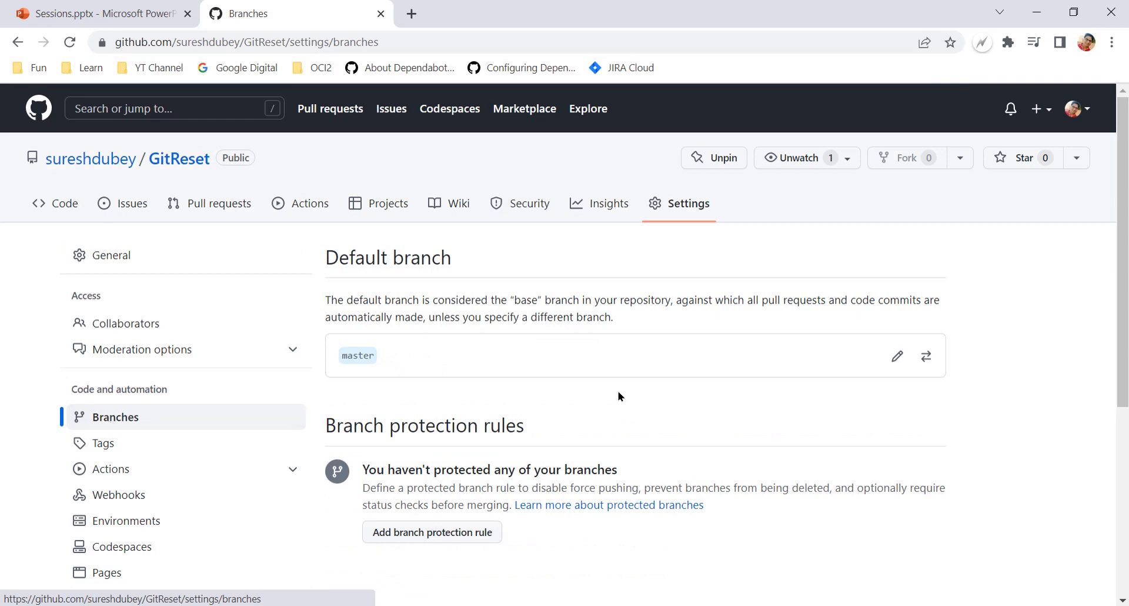
scroll(619, 397, "down", 2)
scroll(582, 290, "up", 2)
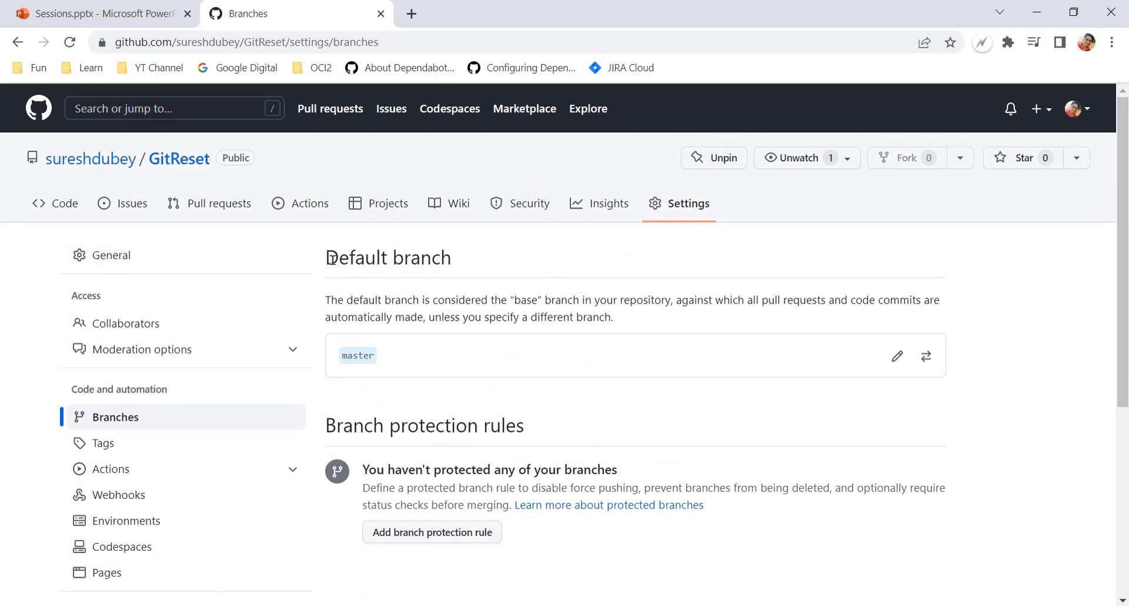
left_click_drag(332, 258, 468, 264)
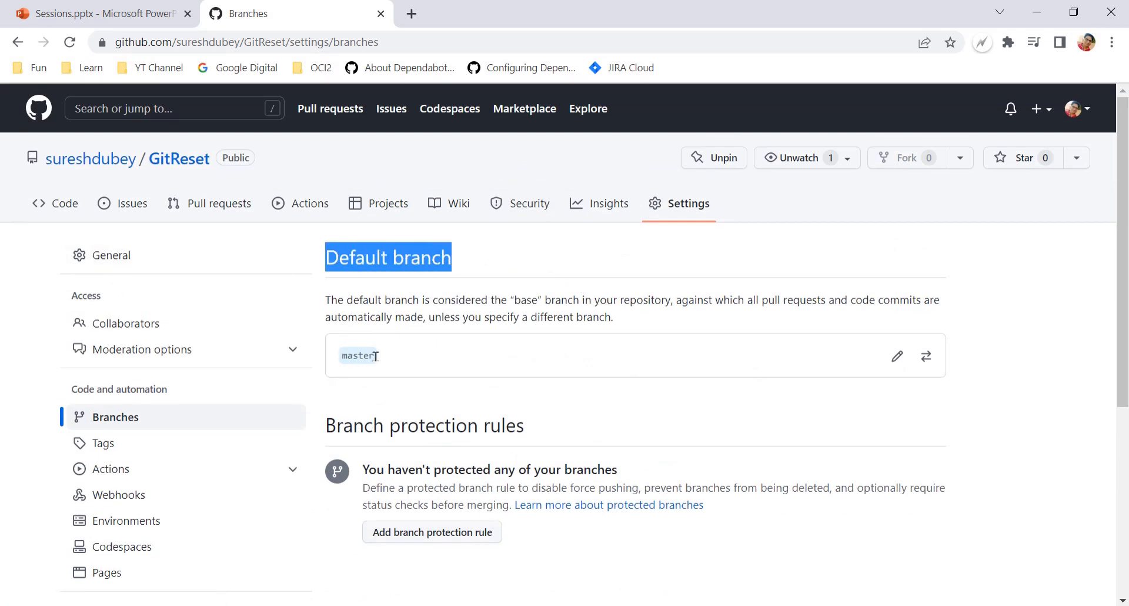
left_click_drag(376, 361, 344, 360)
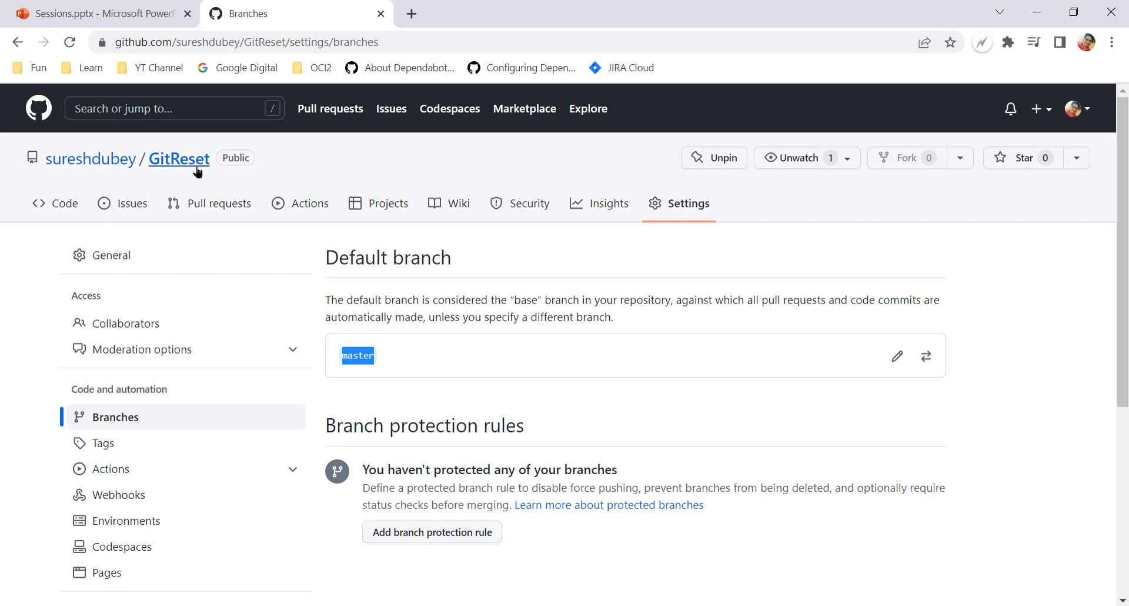
- Open the GitReset code page and check the default marker in its branch list
left_click(166, 162)
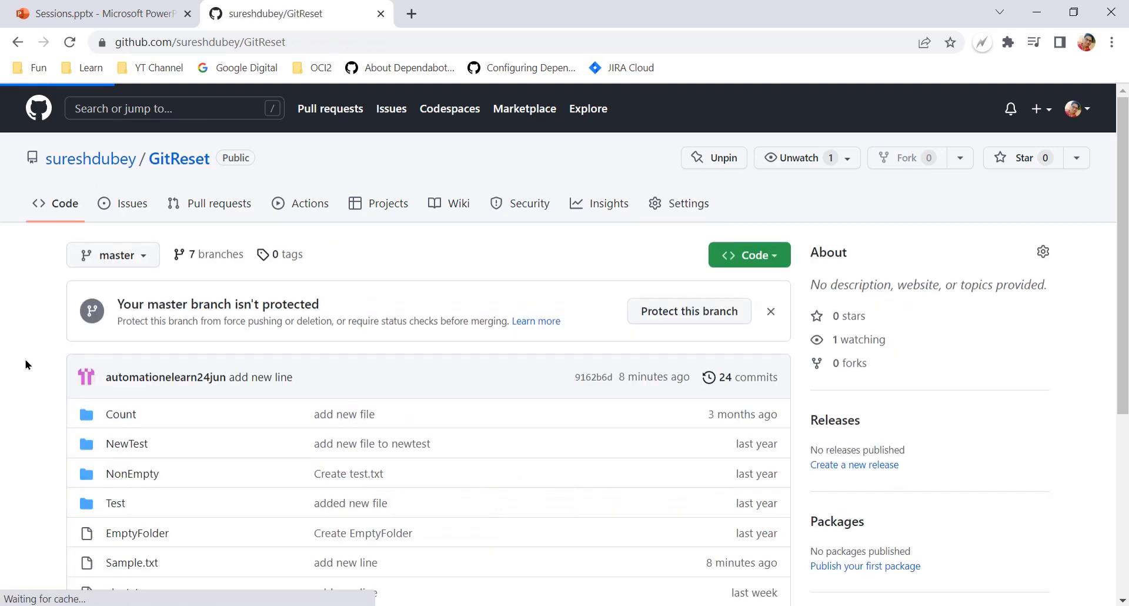
left_click(142, 254)
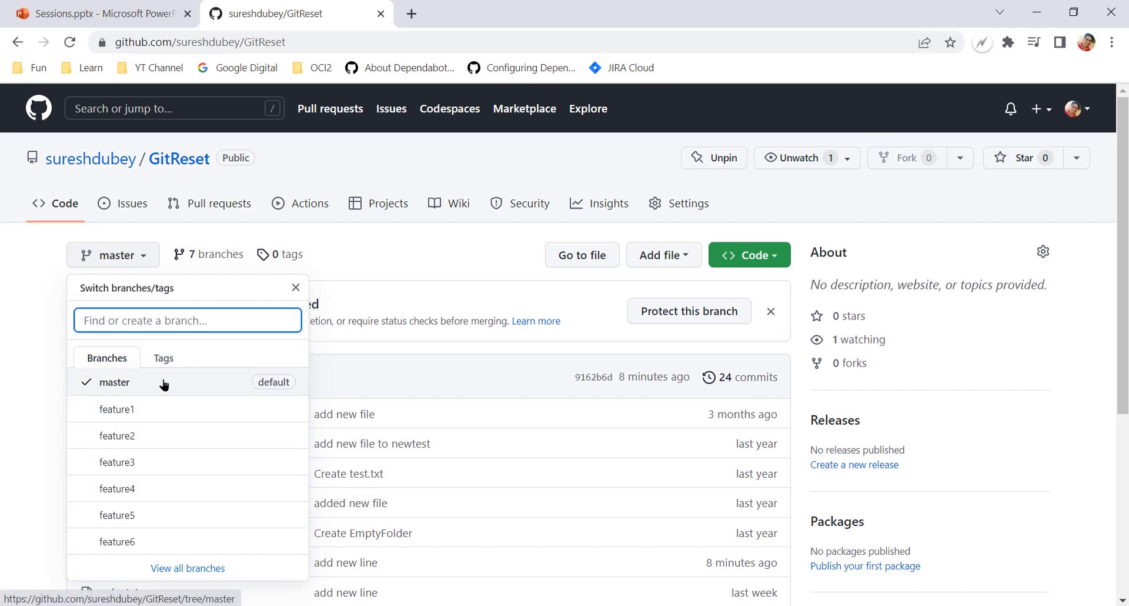
left_click(25, 379)
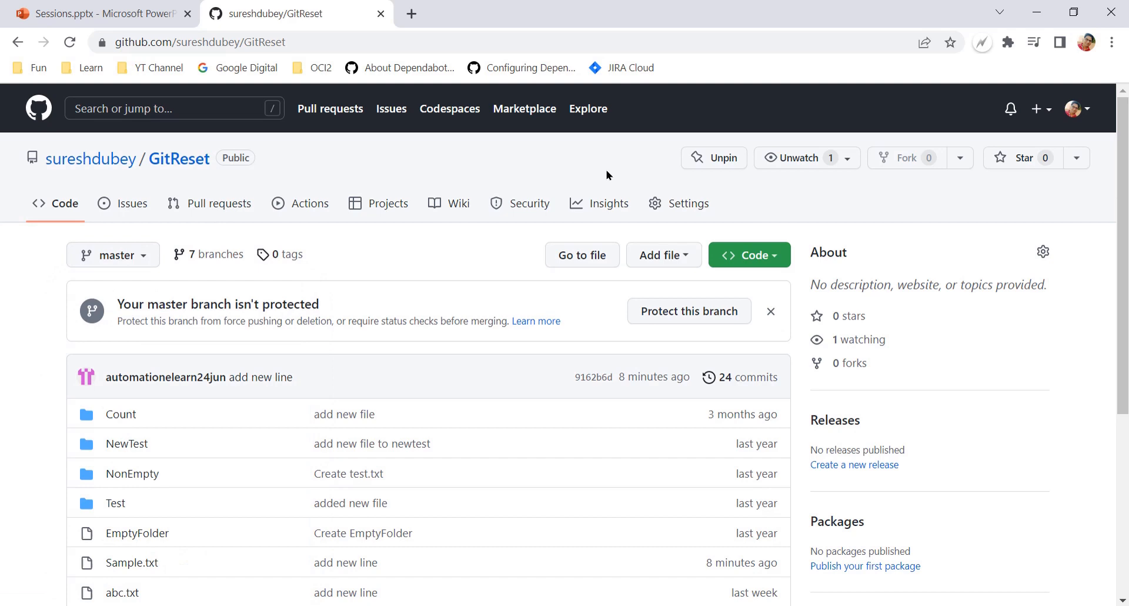
- Return to the repository's branch settings and review the default branch and the Branch protection rules section
left_click(676, 204)
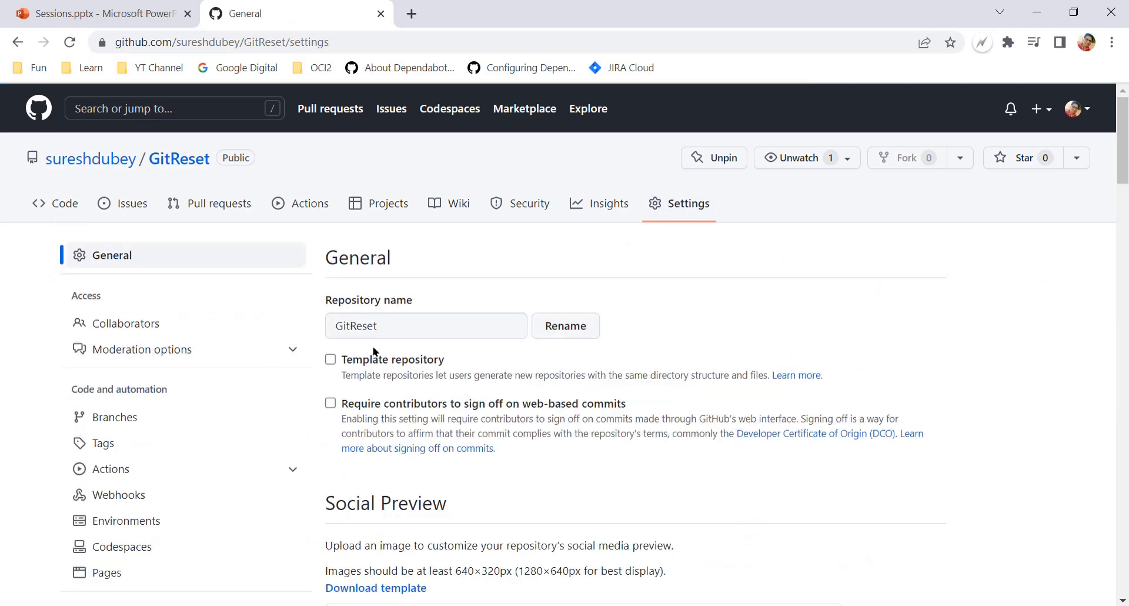
left_click(127, 421)
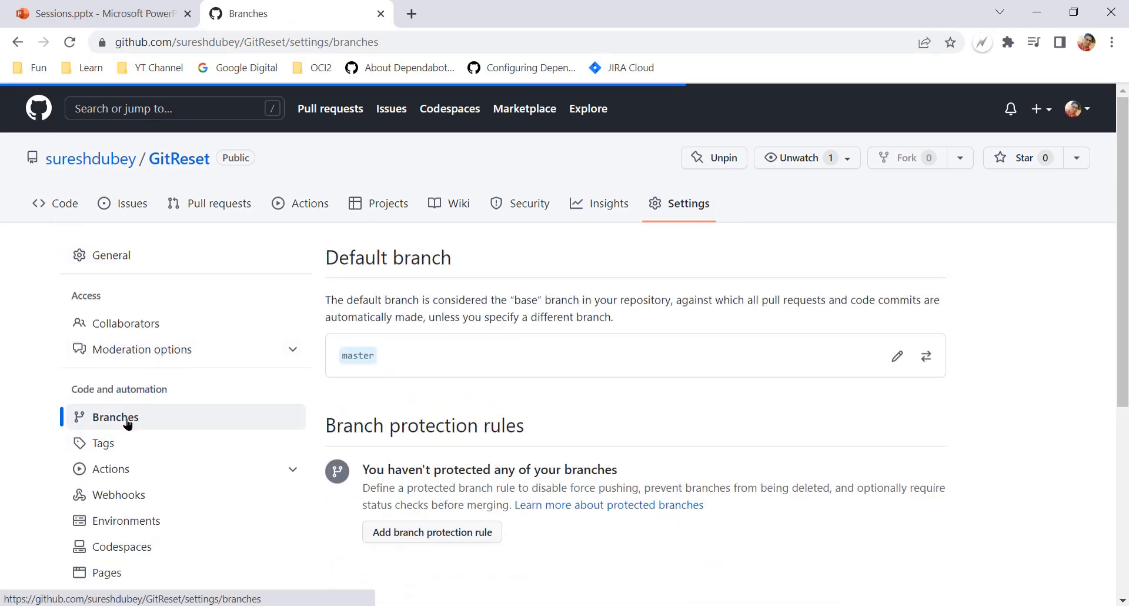
left_click_drag(328, 358, 383, 360)
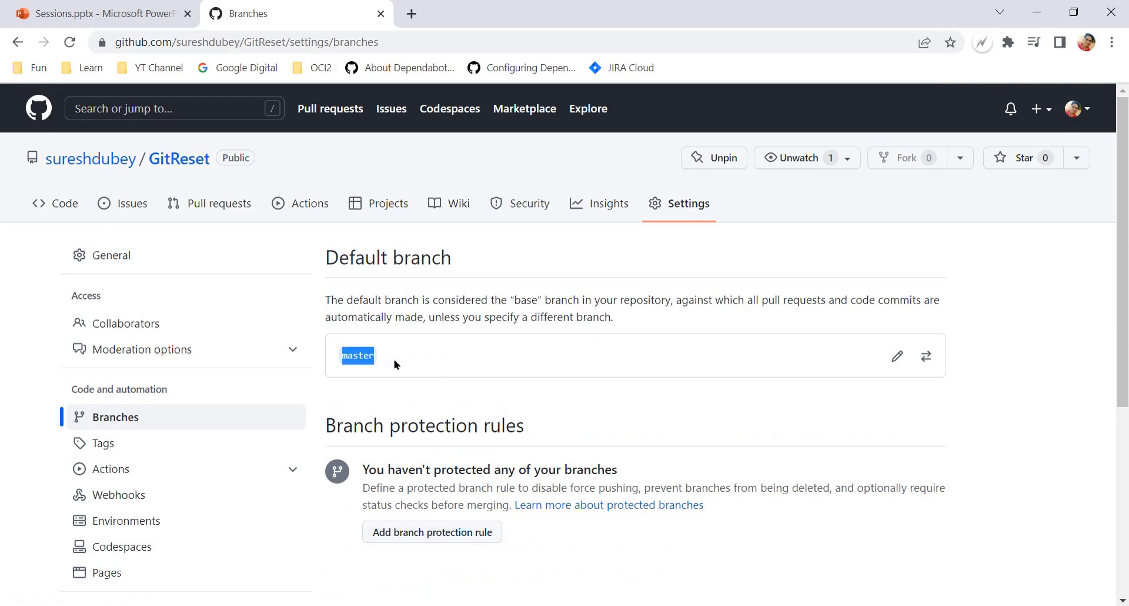
scroll(395, 364, "down", 2)
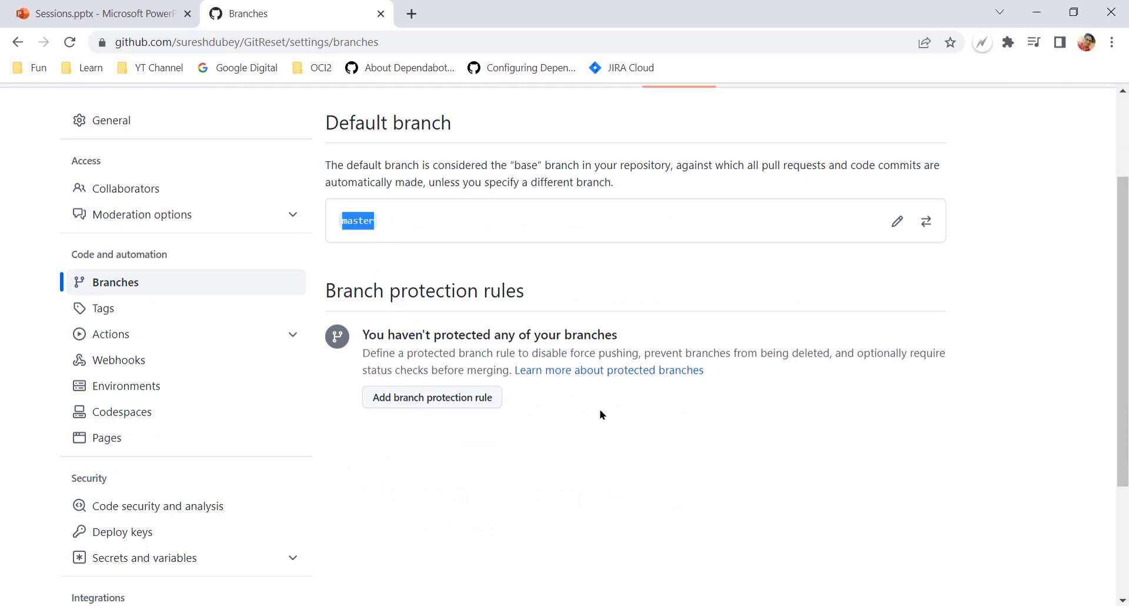
left_click(586, 426)
left_click_drag(327, 293, 528, 293)
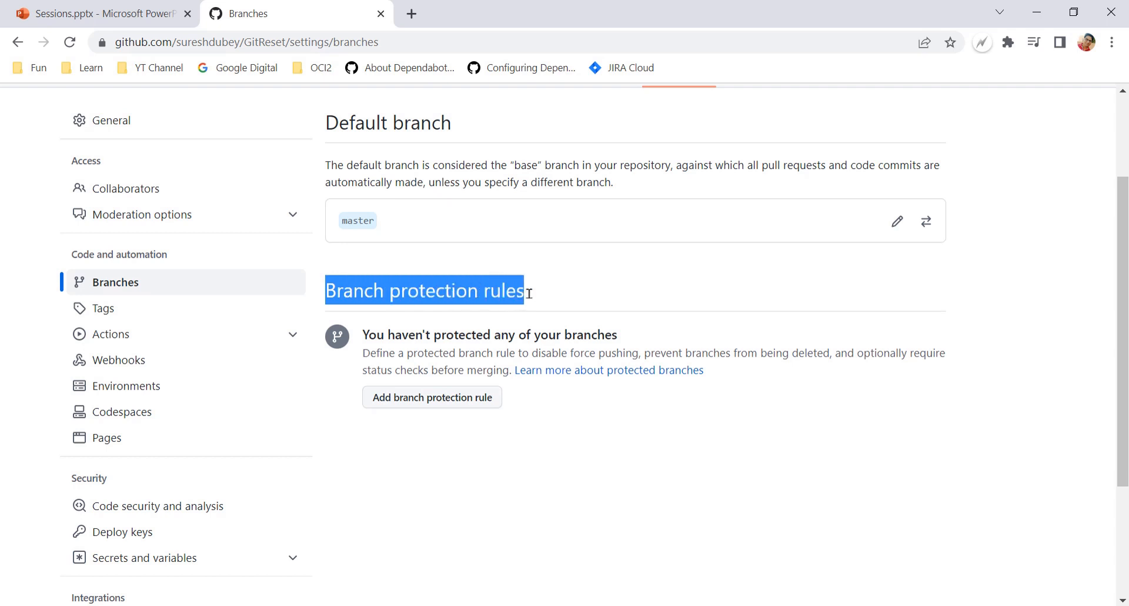
left_click(481, 493)
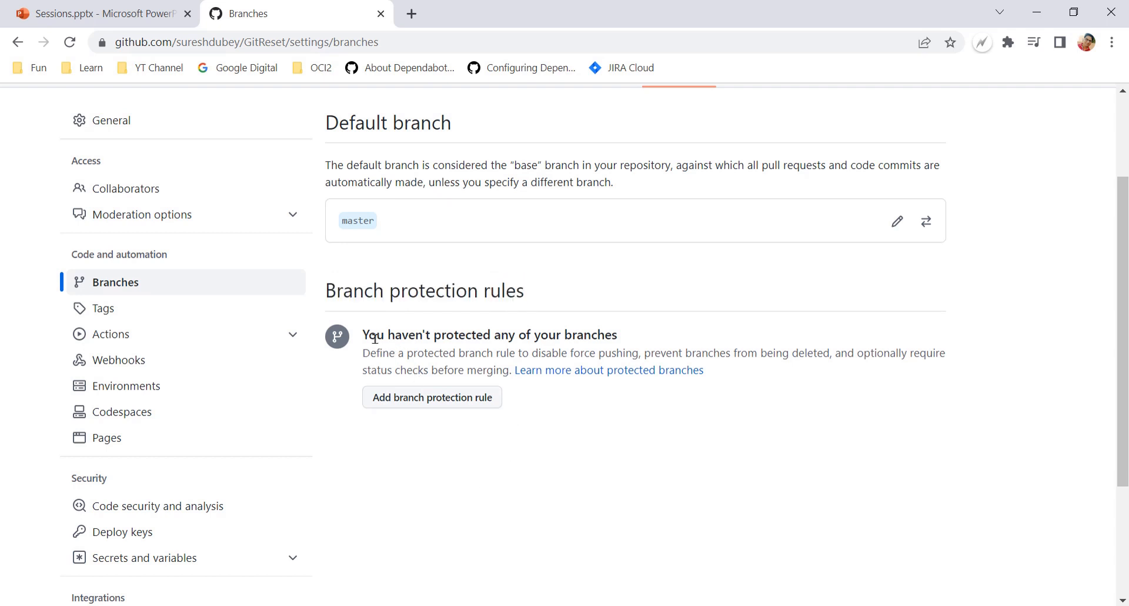
- Read the Branch protection rules section's notice and its description of what a protected branch rule can enforce
left_click_drag(375, 339, 622, 333)
left_click(488, 474)
left_click_drag(372, 350, 945, 353)
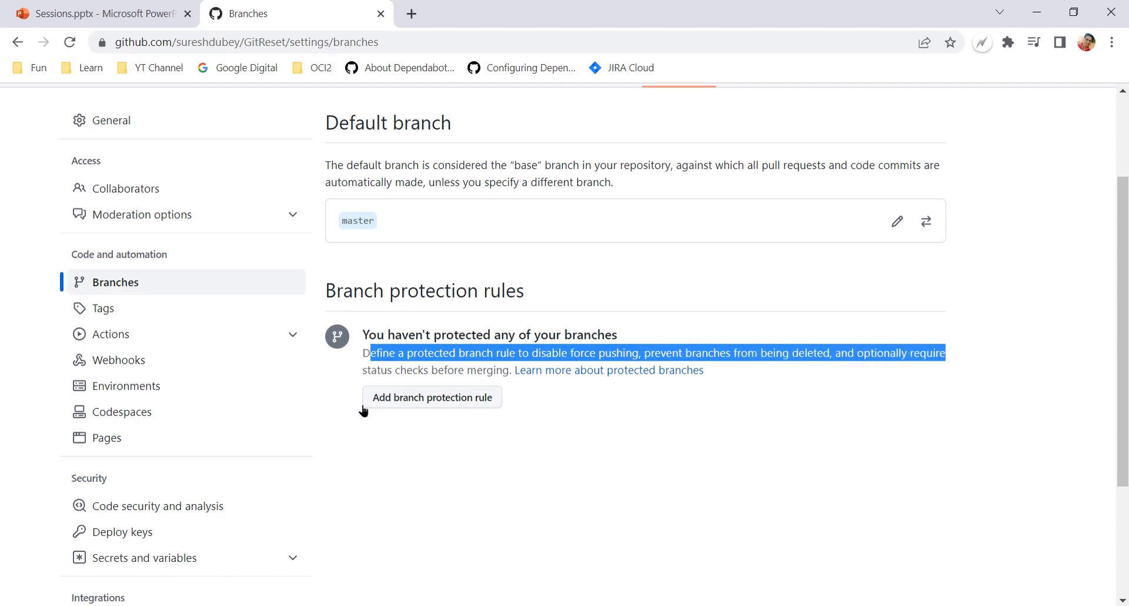
left_click_drag(369, 370, 512, 371)
left_click(437, 469)
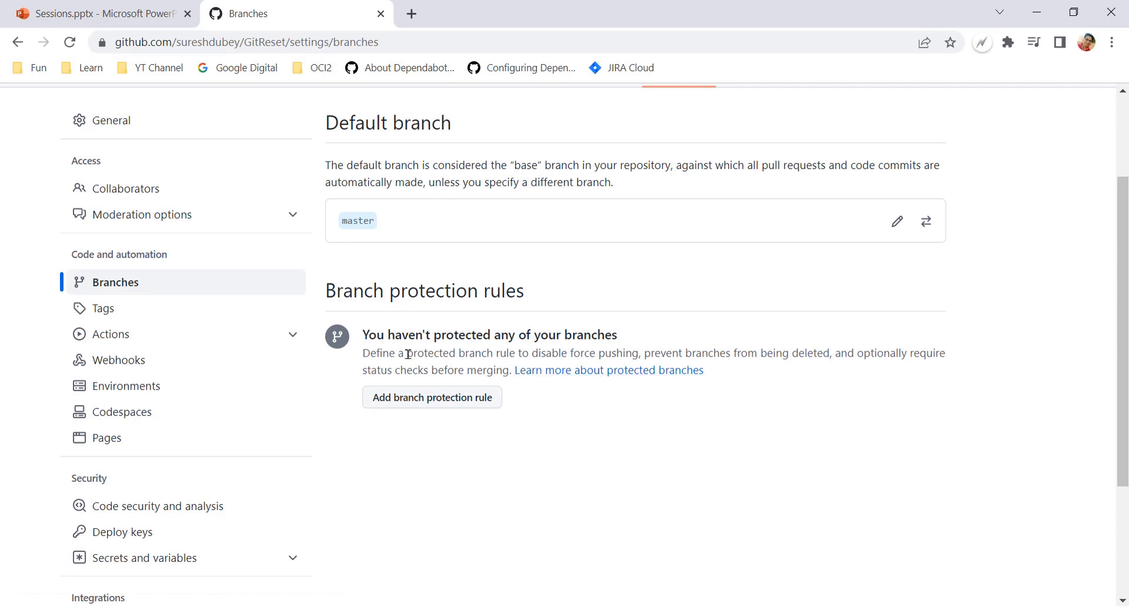
left_click_drag(536, 354, 836, 356)
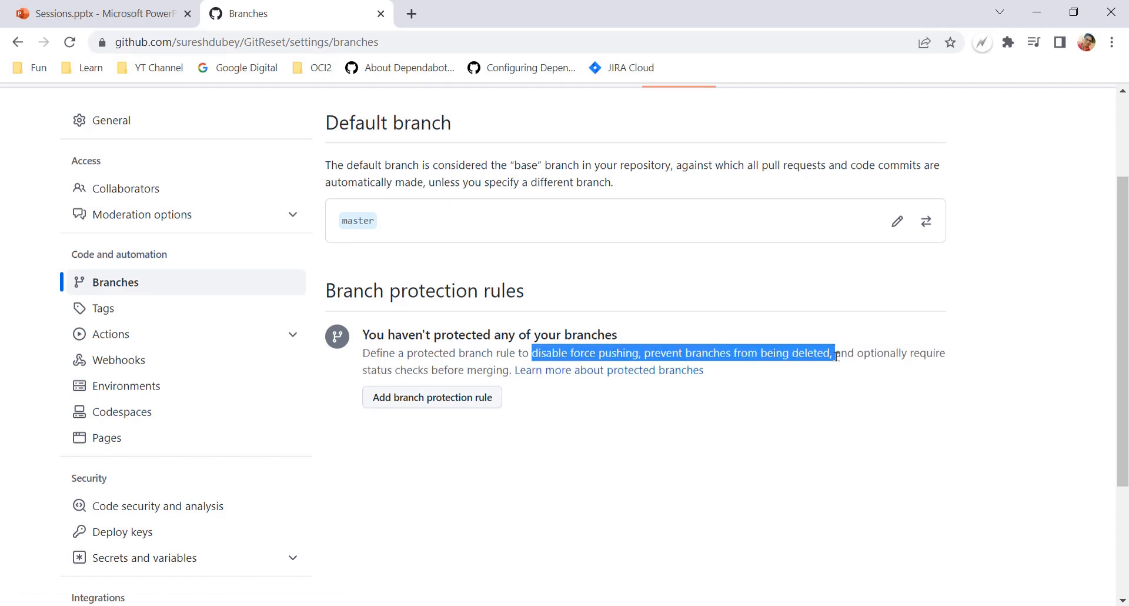
left_click(393, 375)
left_click_drag(855, 353, 960, 359)
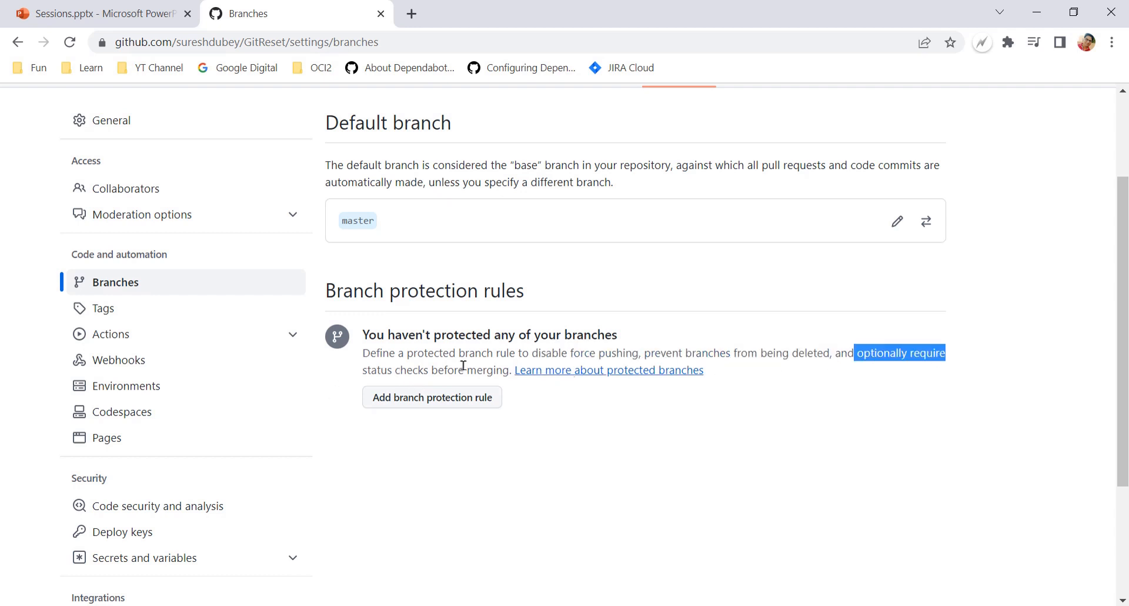
left_click_drag(371, 369, 501, 370)
left_click(447, 439)
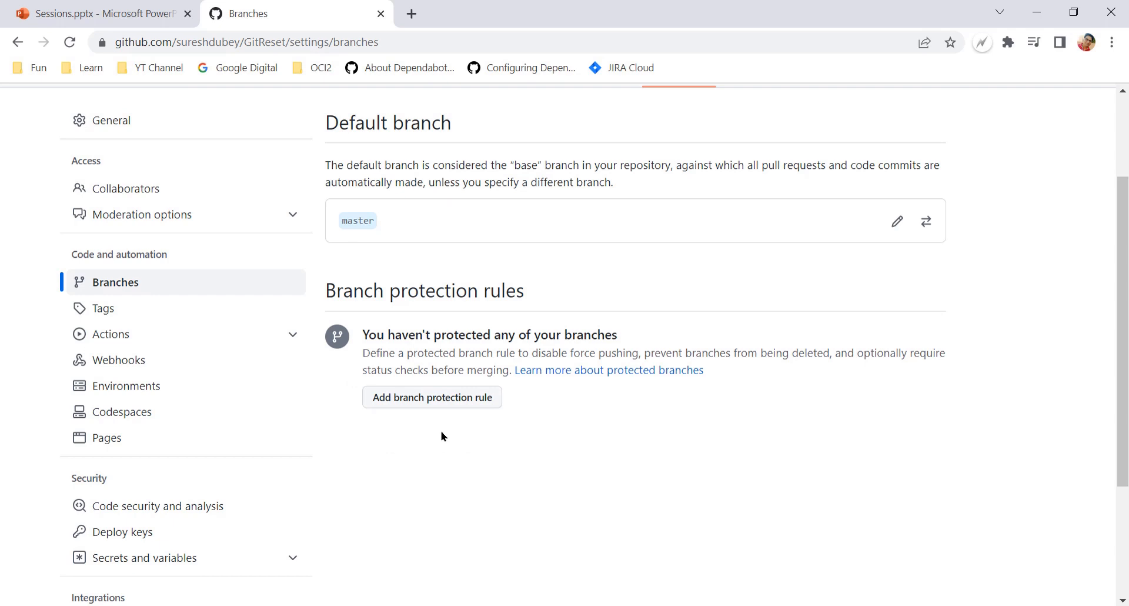
- Open the GitReset code page in a separate tab and read the notice about the master branch's protection
scroll(442, 436, "up", 3)
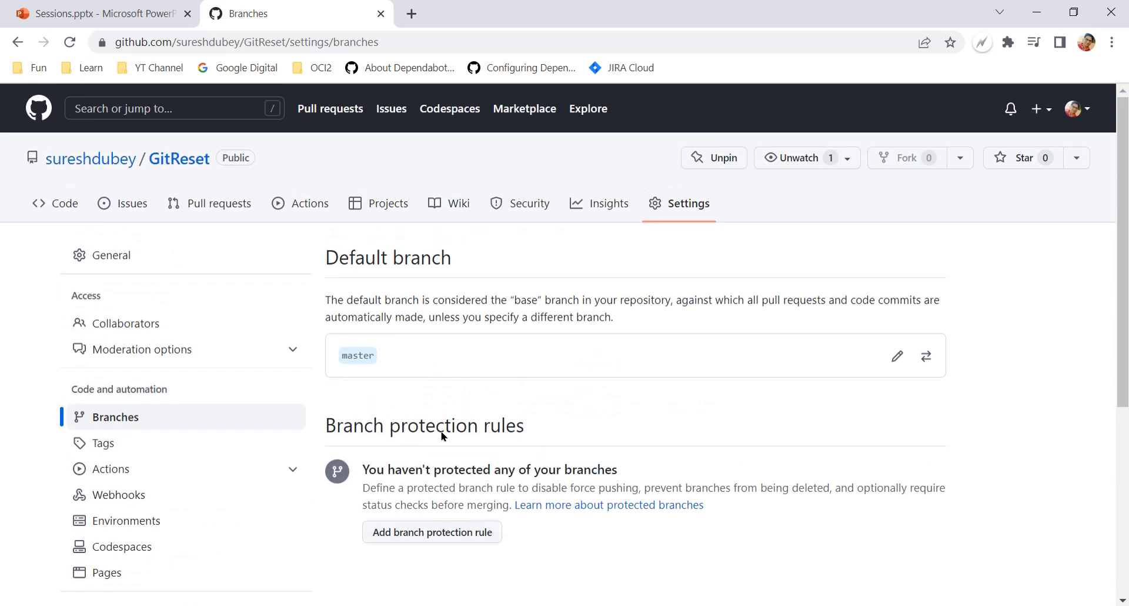
left_click(178, 165, "ctrl")
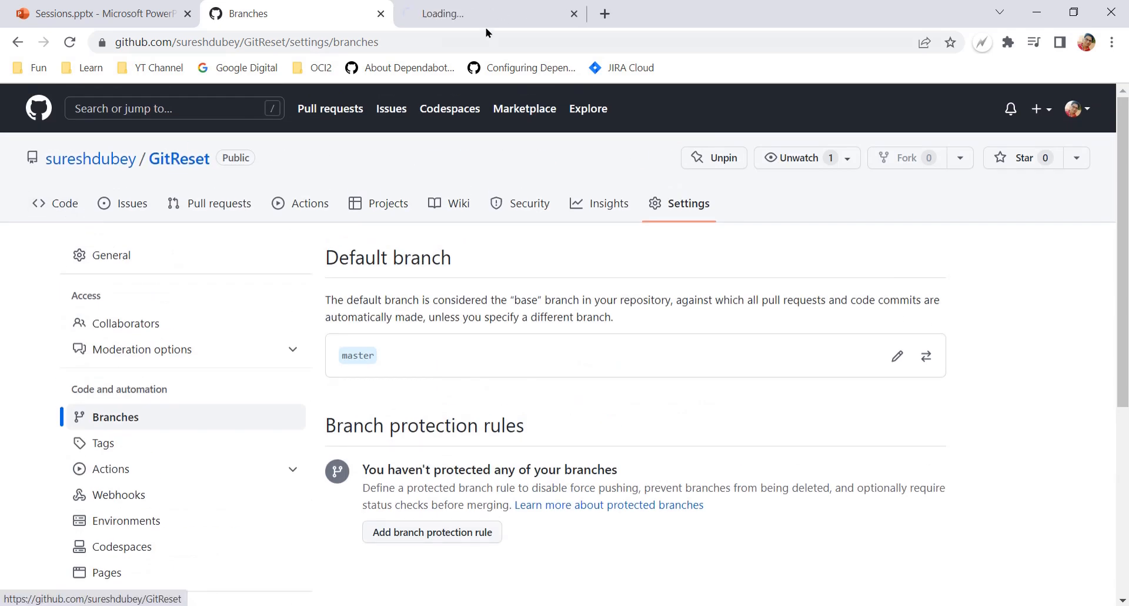
key("ctrl+Tab")
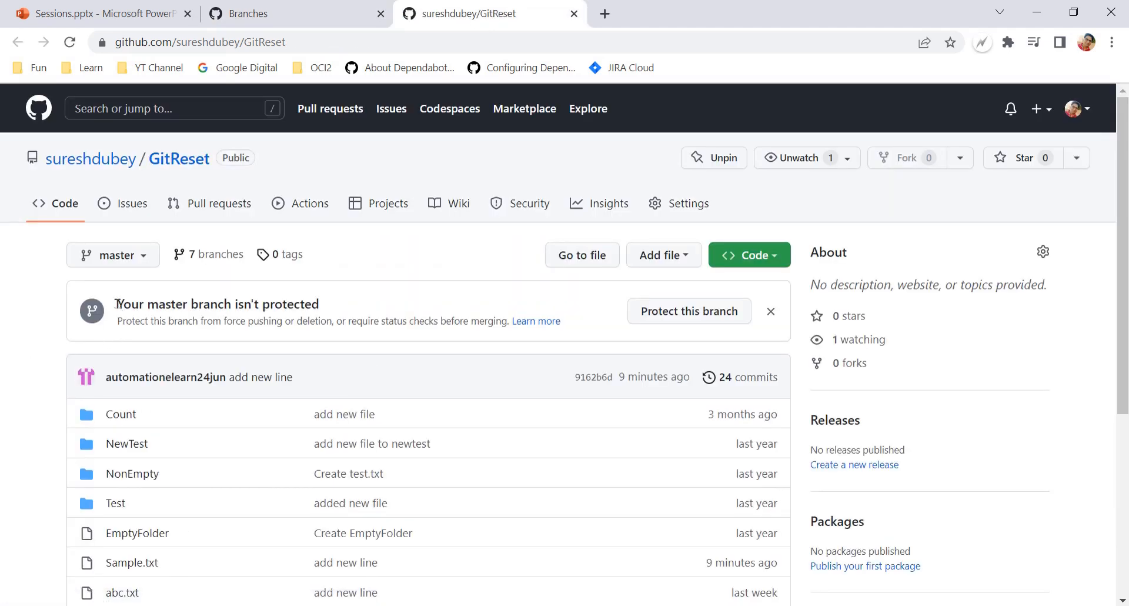
left_click_drag(117, 303, 335, 308)
left_click(149, 301)
left_click_drag(136, 303, 322, 310)
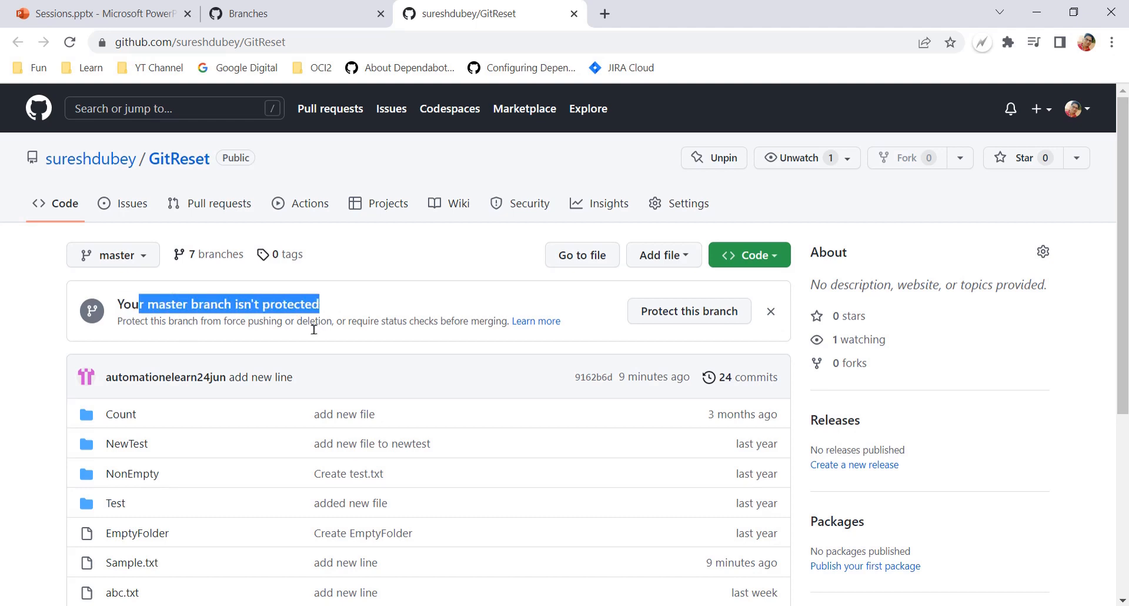
left_click(312, 327)
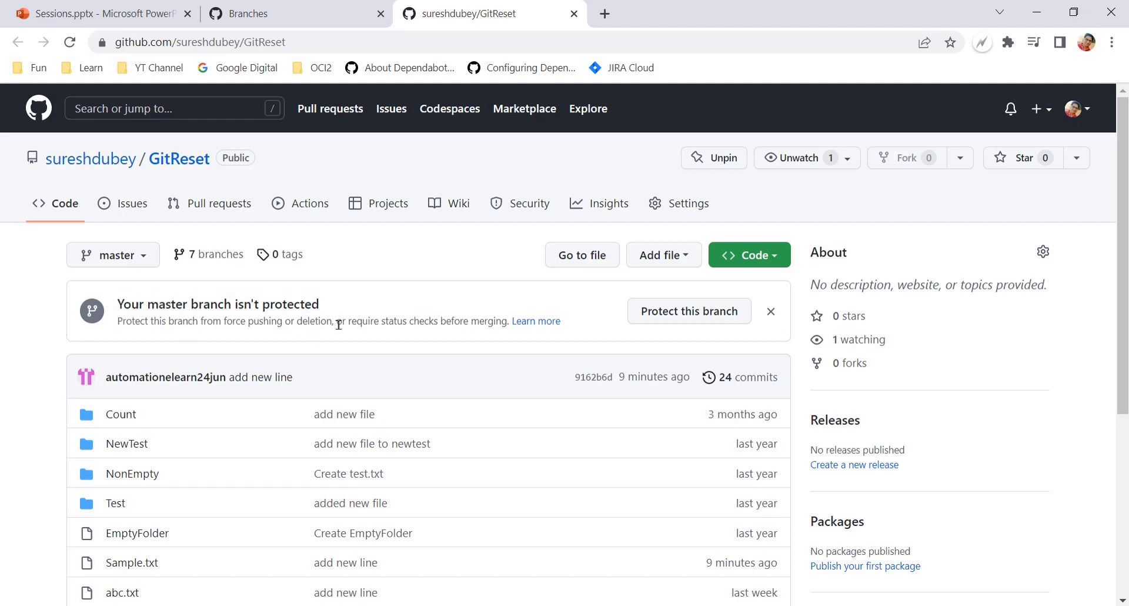
double_click(167, 306)
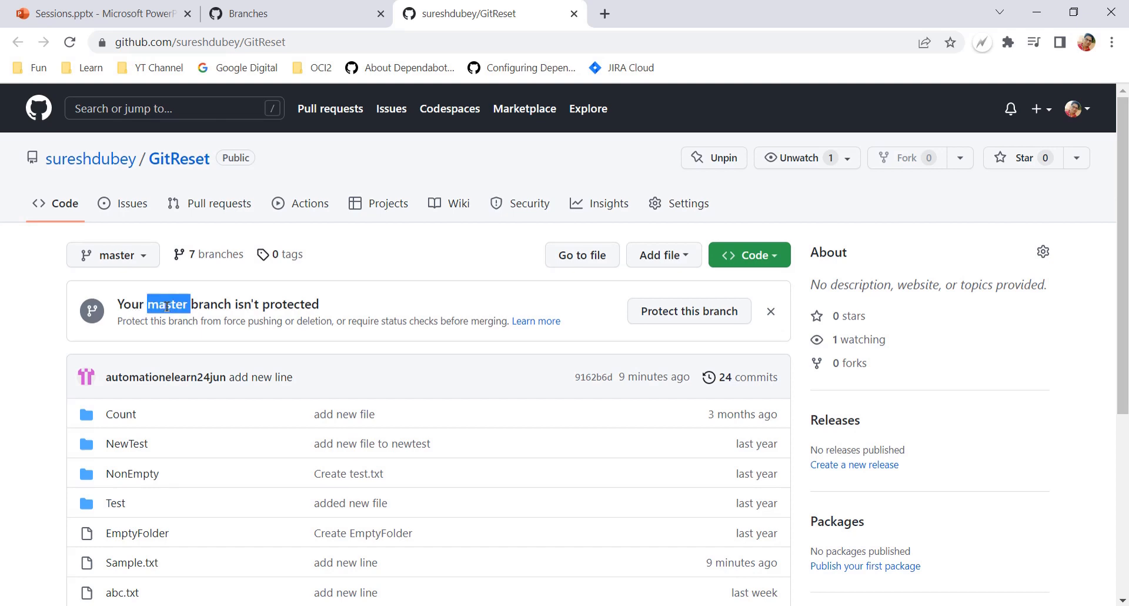
left_click(213, 310)
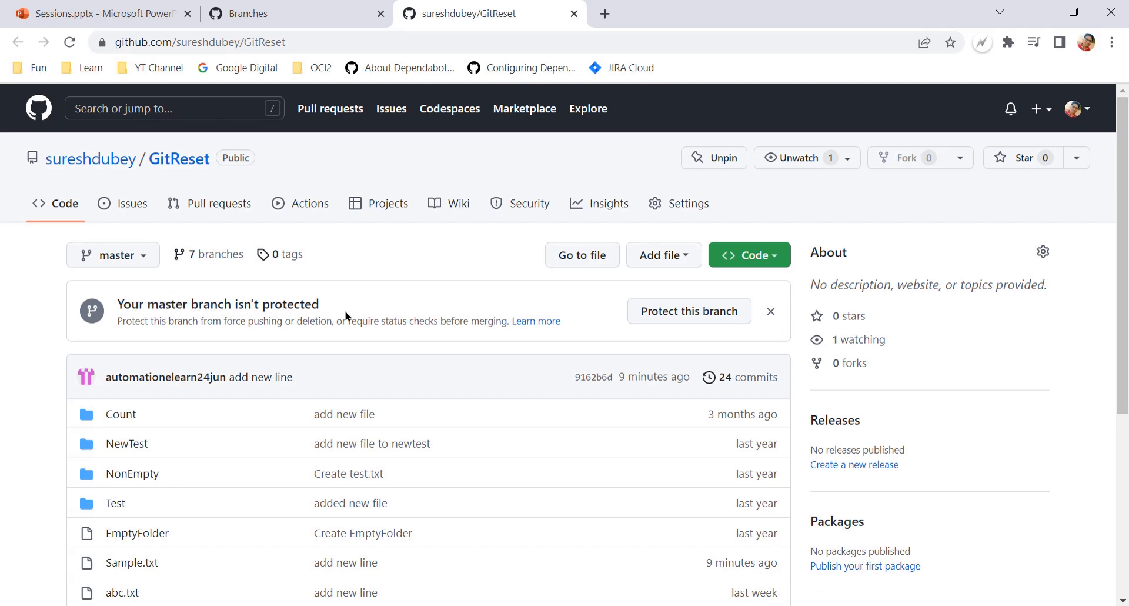
left_click_drag(116, 324, 469, 331)
left_click(366, 323)
- Preview the protection rule form offered by the master branch notice and return to the Branch protection rules section in the branch settings
left_click(674, 315)
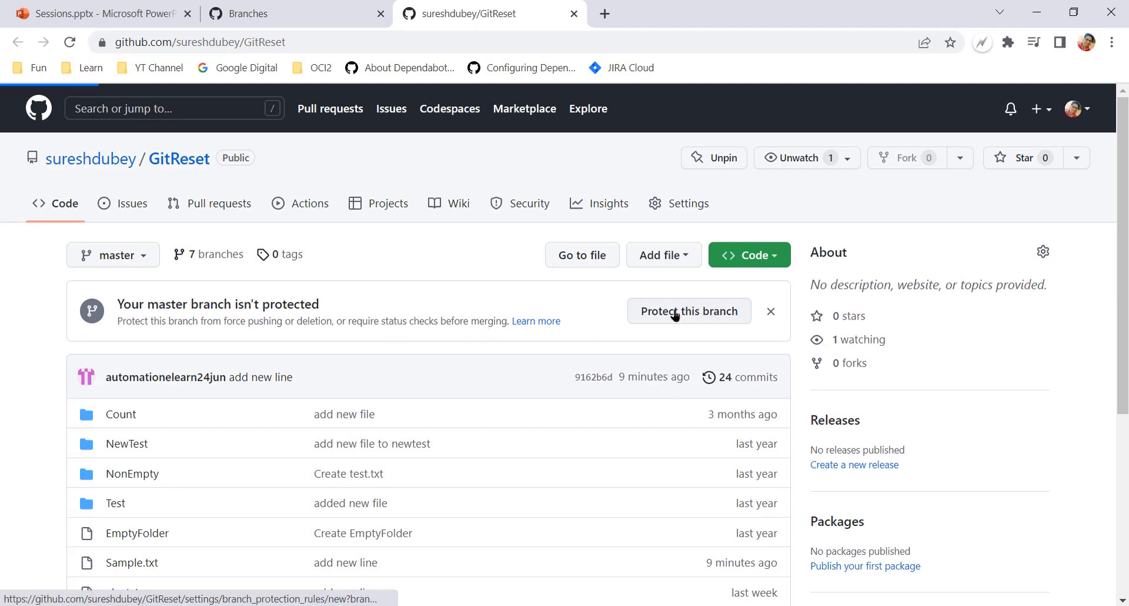
scroll(479, 324, "down", 2)
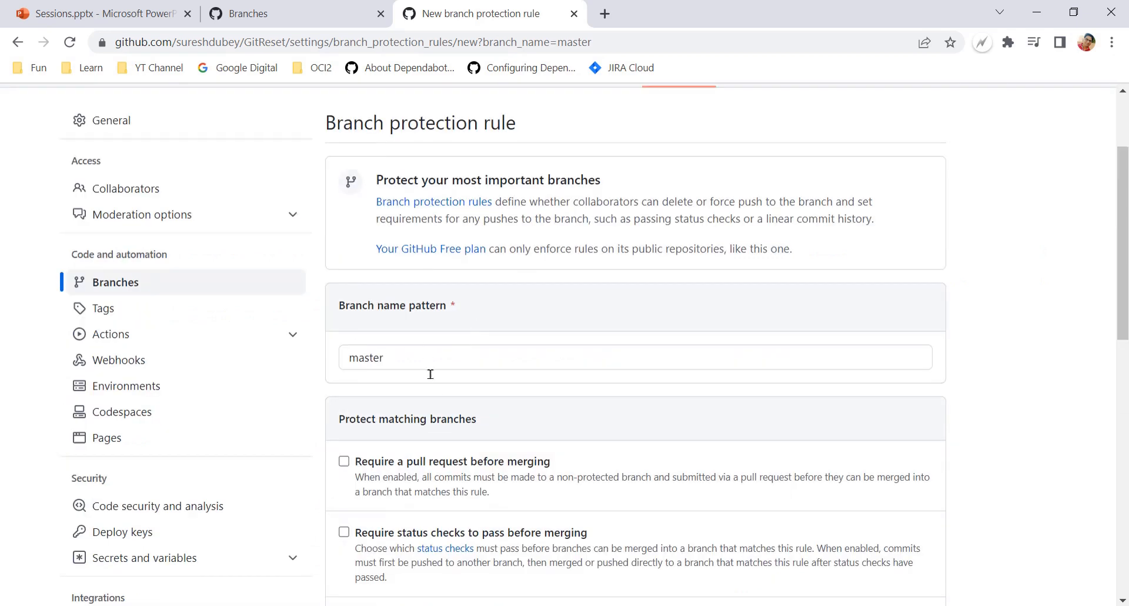
left_click(302, 16)
scroll(416, 353, "down", 4)
scroll(411, 438, "up", 2)
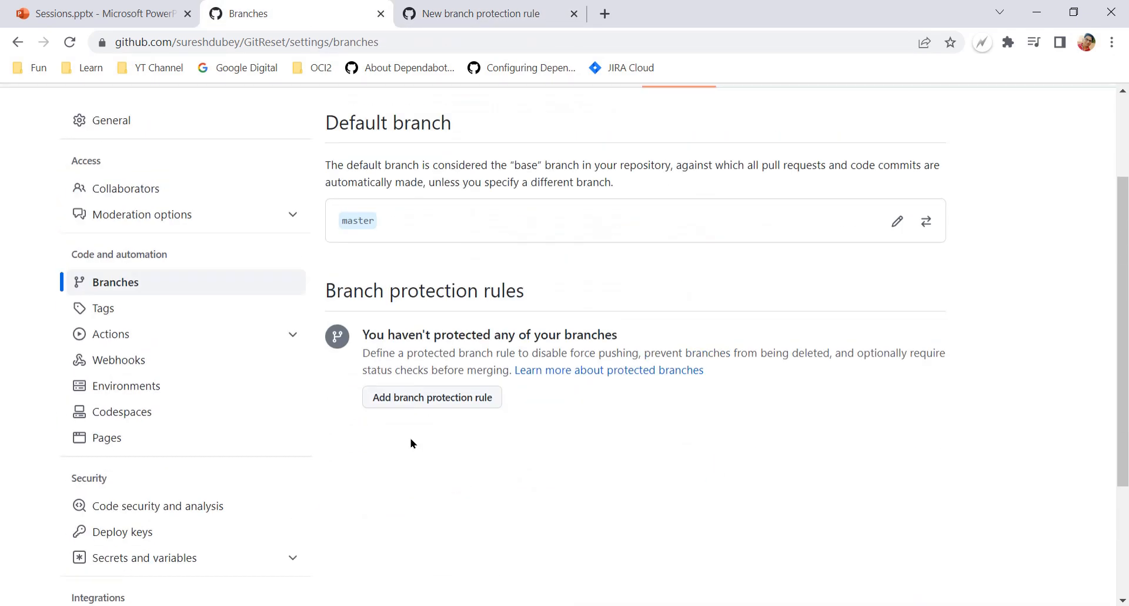
left_click_drag(325, 294, 504, 297)
left_click(453, 483)
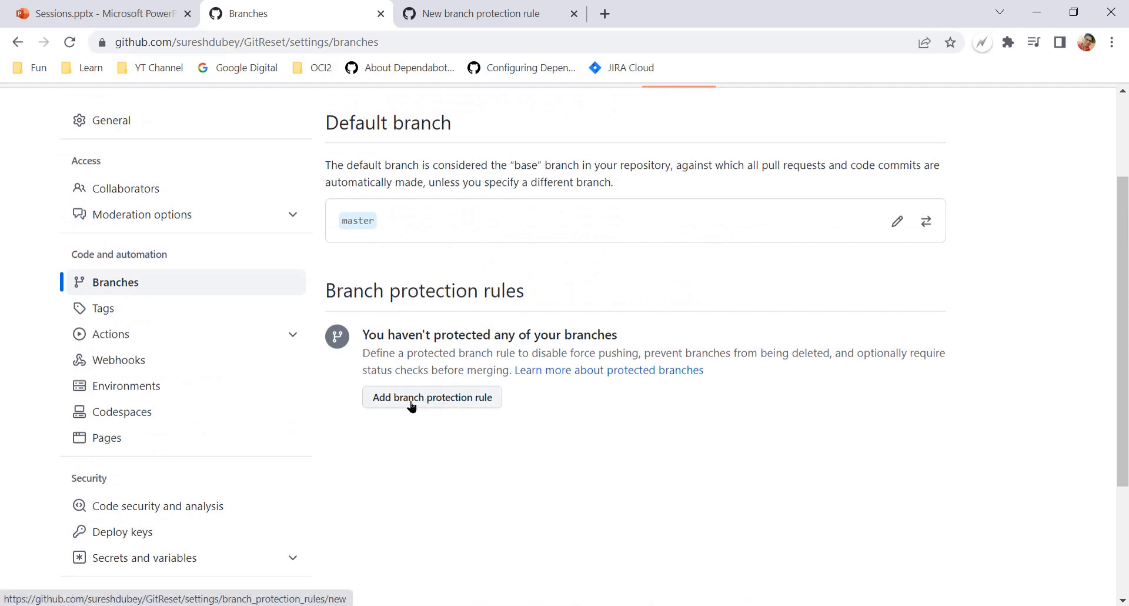
- Start a new branch protection rule from the branch settings with the branch name pattern master
left_click(432, 404)
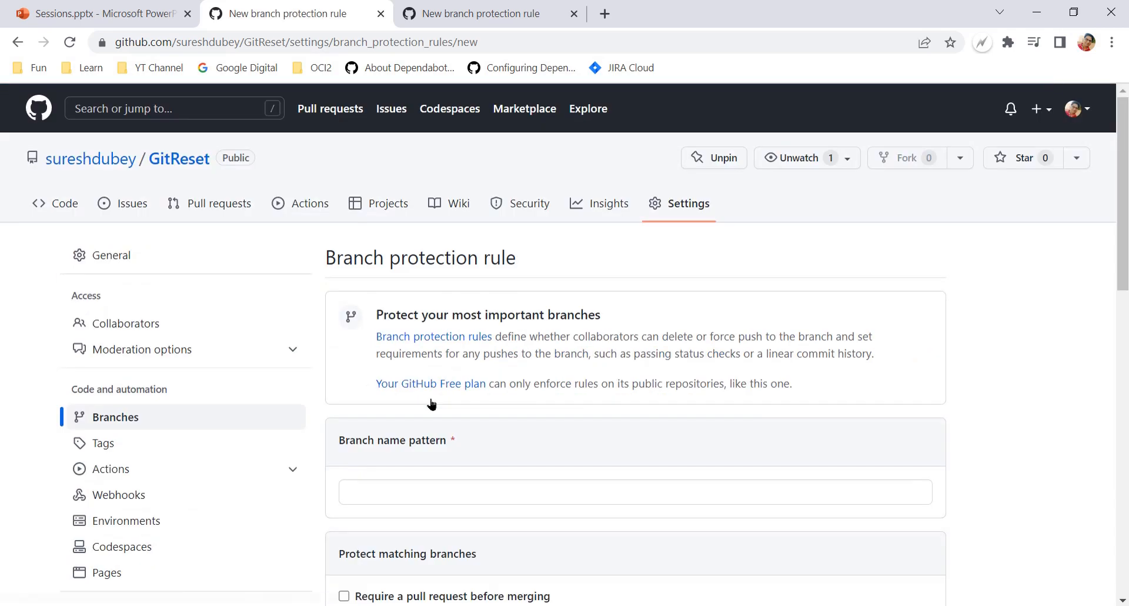
scroll(432, 404, "down", 2)
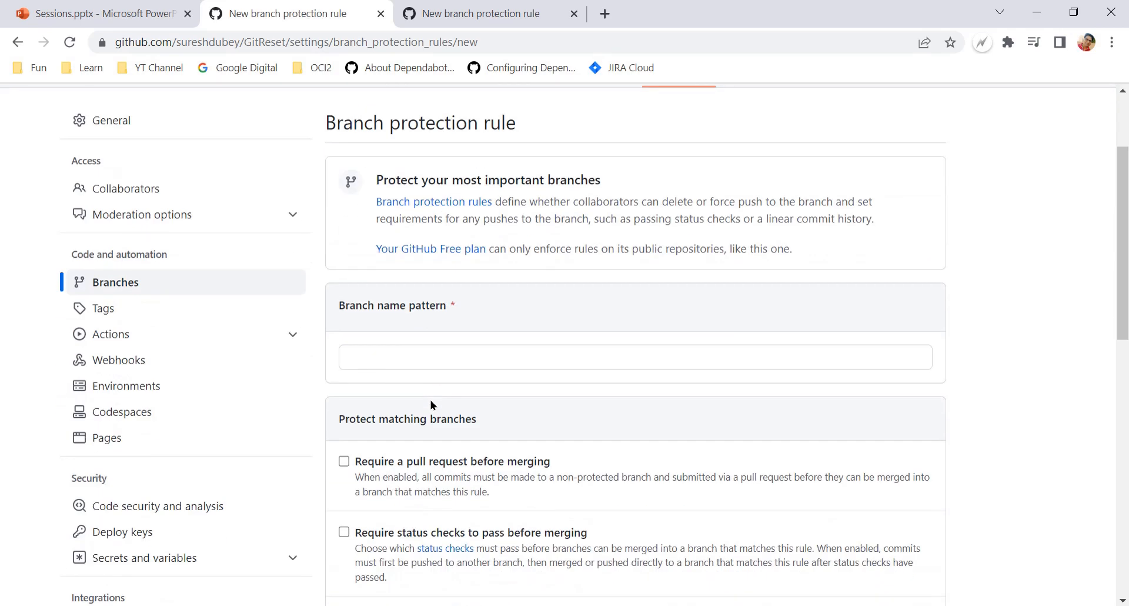
left_click(411, 363)
scroll(412, 369, "down", 2)
scroll(412, 370, "up", 2)
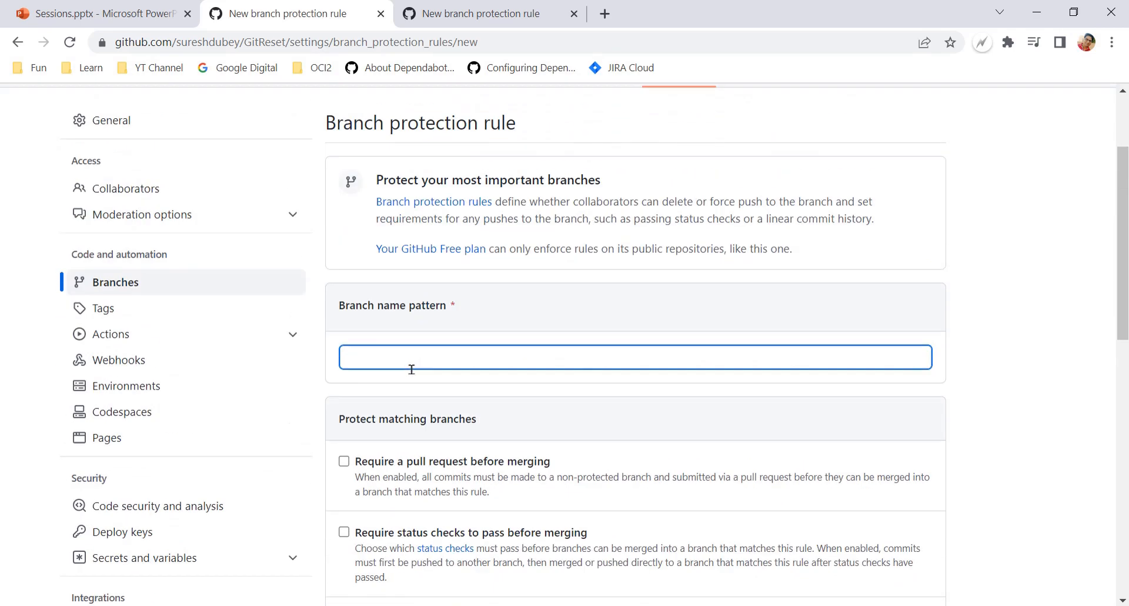
scroll(412, 369, "down", 2)
type("master")
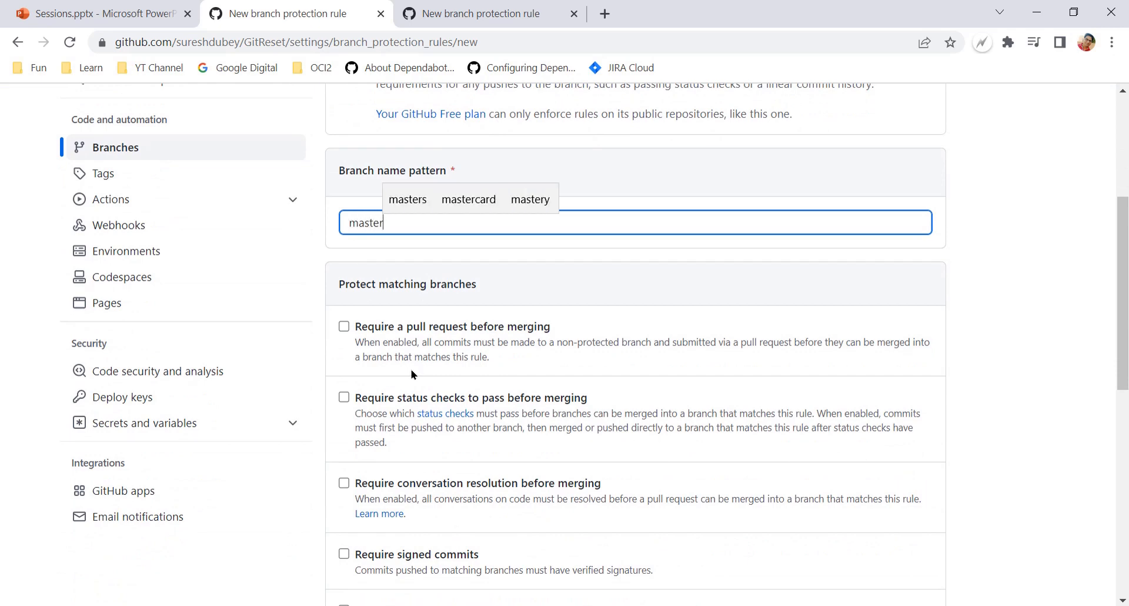
left_click(225, 569)
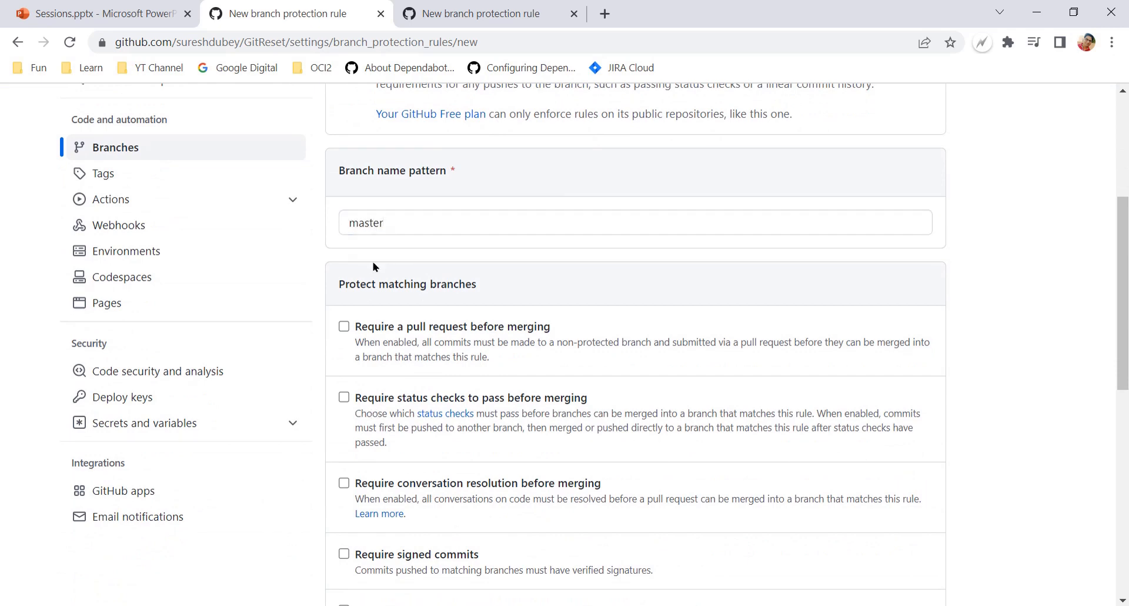
- Enable Require a pull request before merging in the rule for the master pattern
left_click(357, 231)
double_click(363, 227)
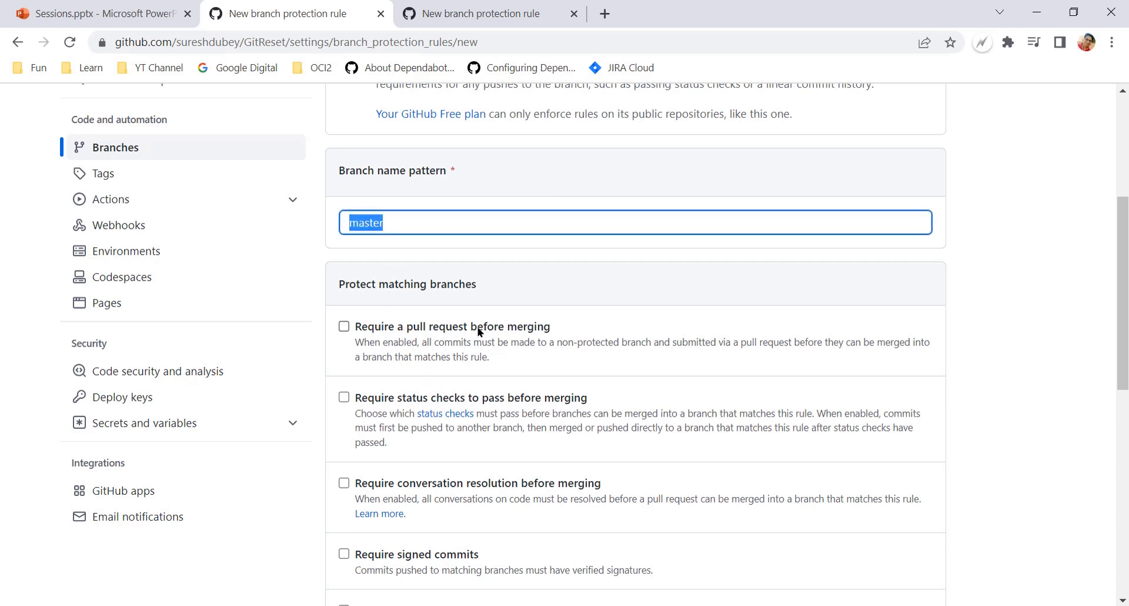
left_click(343, 327)
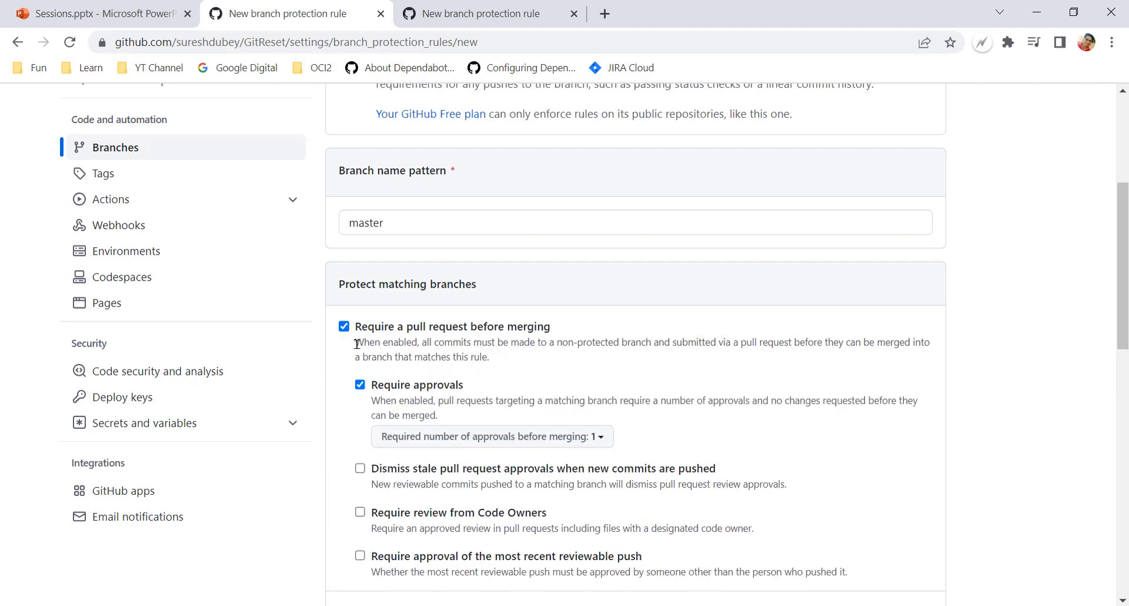
- Examine the pull request requirement's description for how commits must reach the branch matching the master pattern
left_click_drag(356, 343, 613, 344)
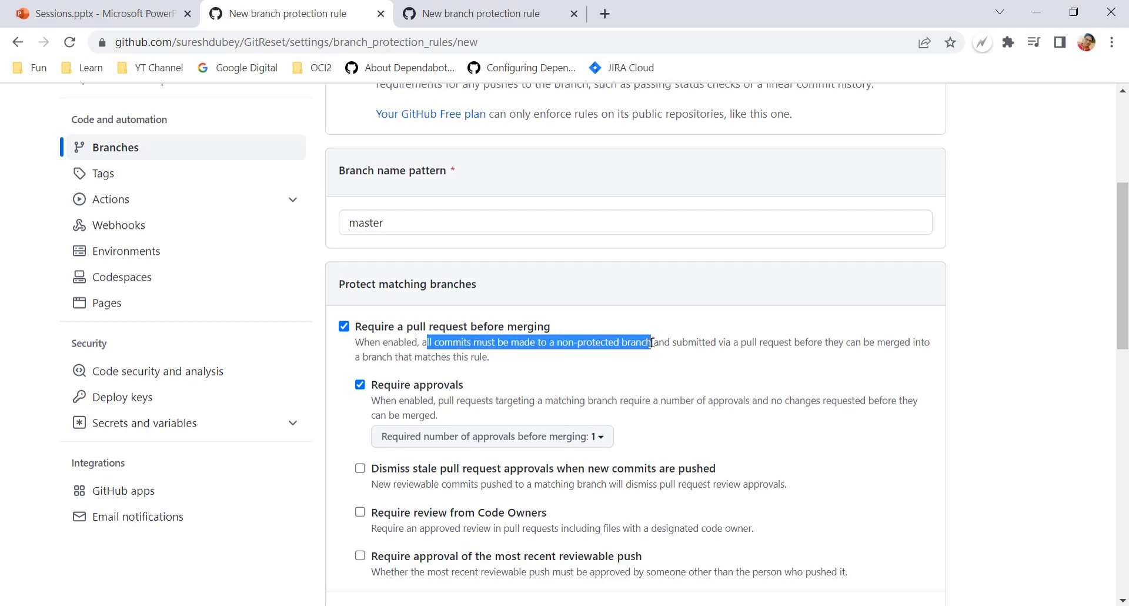
left_click(426, 341)
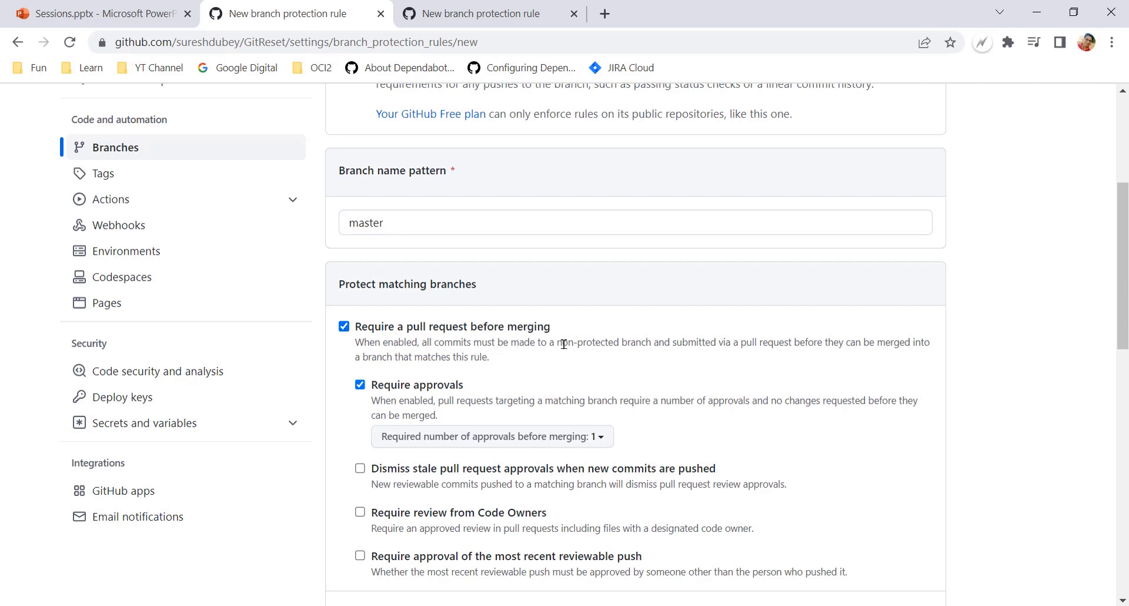
double_click(377, 226)
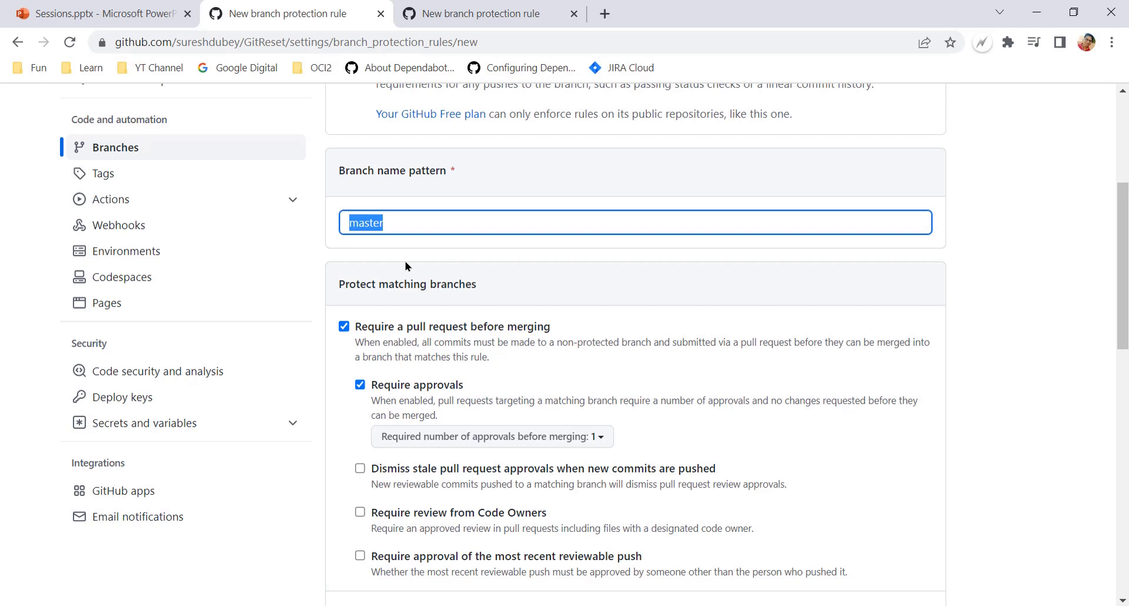
left_click(656, 342)
left_click_drag(672, 345, 876, 342)
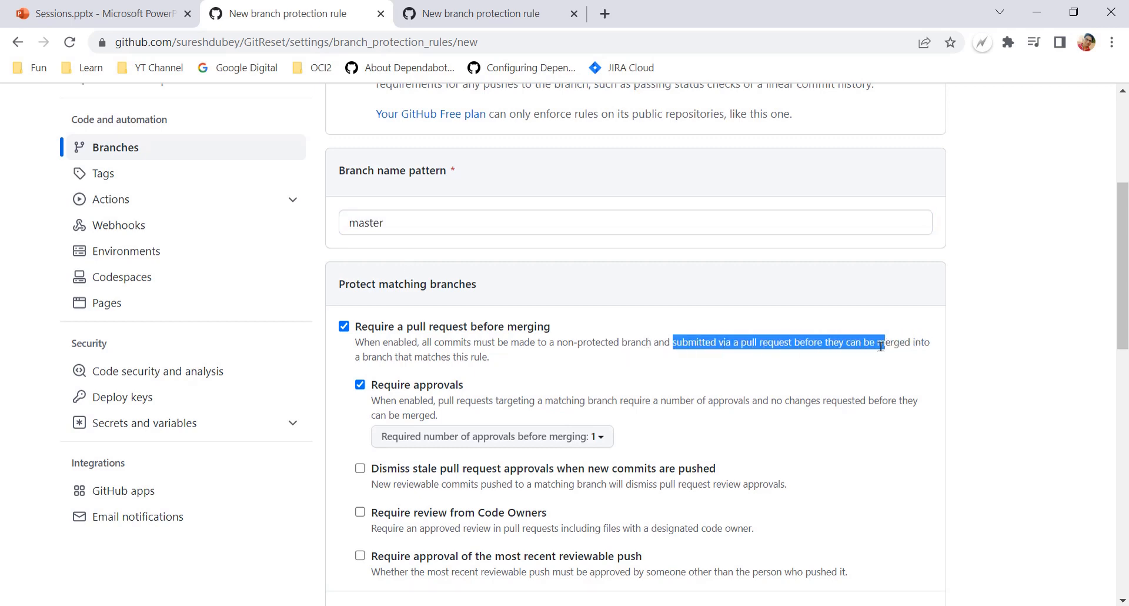
left_click(406, 351)
left_click_drag(369, 355, 491, 364)
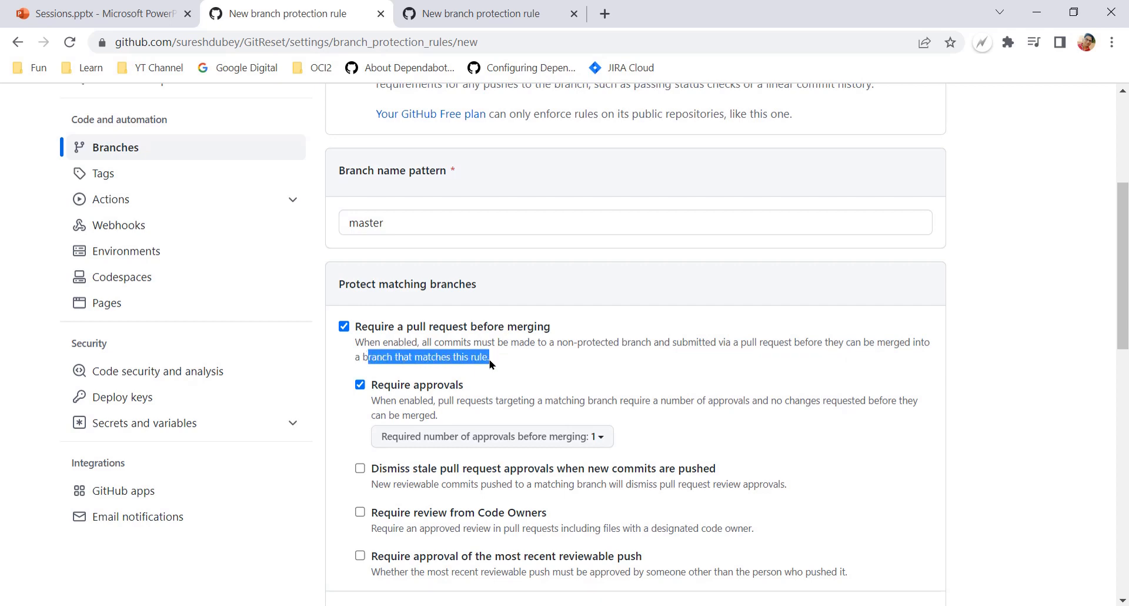
left_click(787, 342)
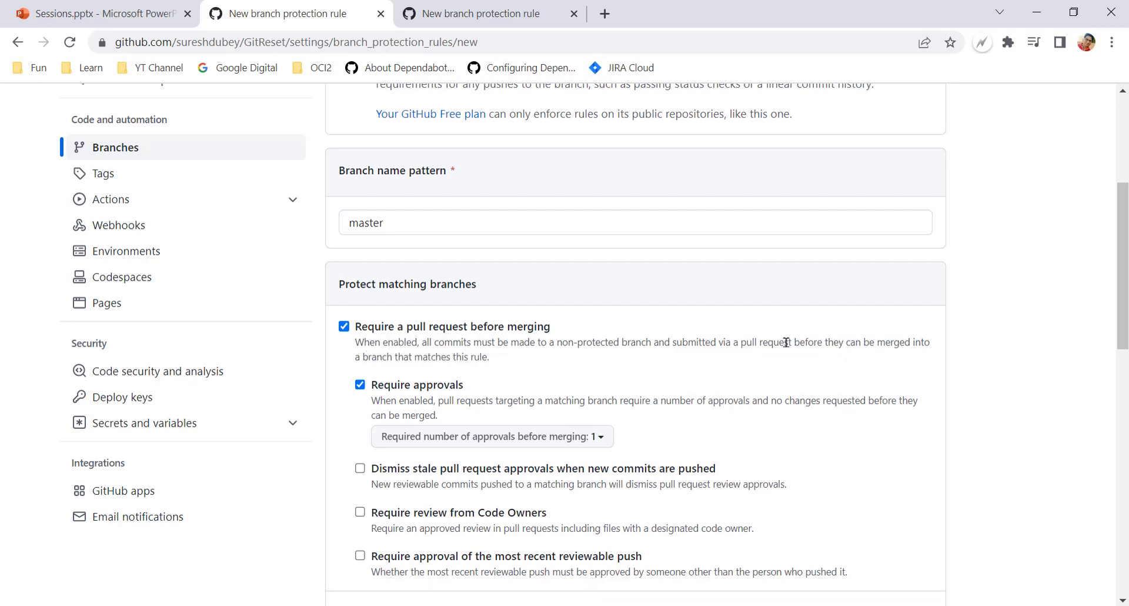
double_click(360, 222)
left_click(842, 337)
left_click_drag(741, 346, 791, 346)
left_click(745, 345)
left_click_drag(742, 343, 789, 344)
left_click(740, 342)
left_click_drag(742, 344, 791, 345)
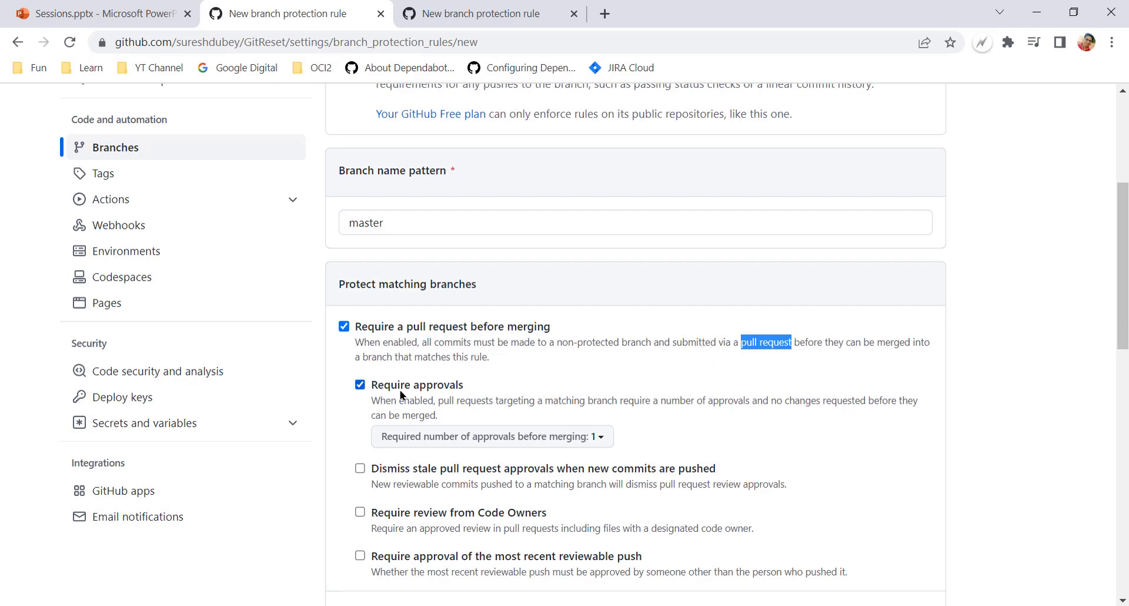
- Set the required number of approvals before merging to 2
scroll(413, 391, "down", 2)
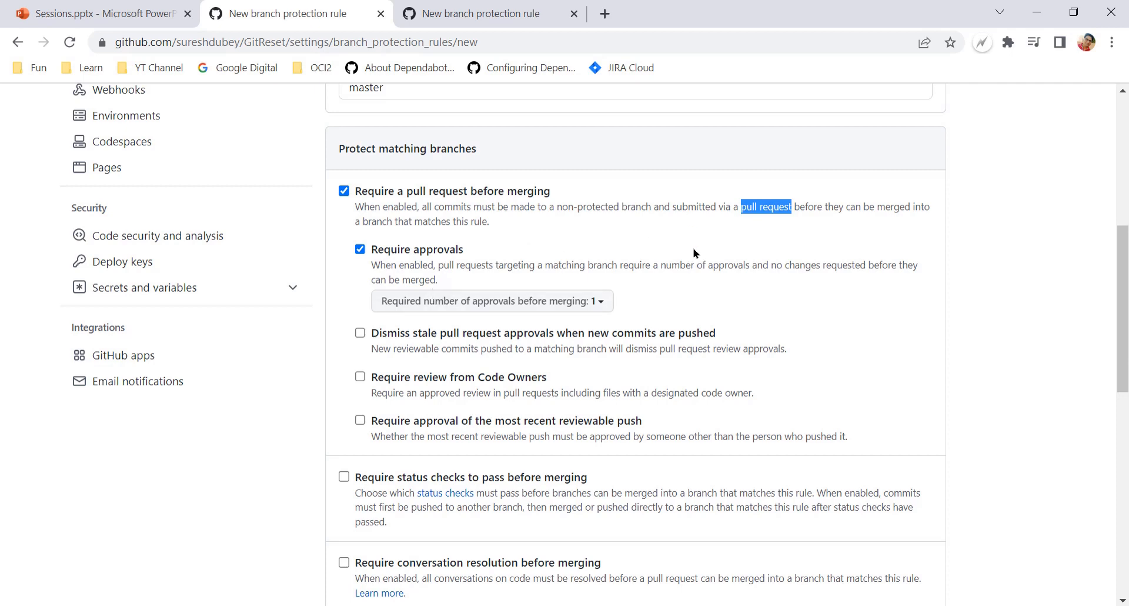
scroll(694, 252, "up", 2)
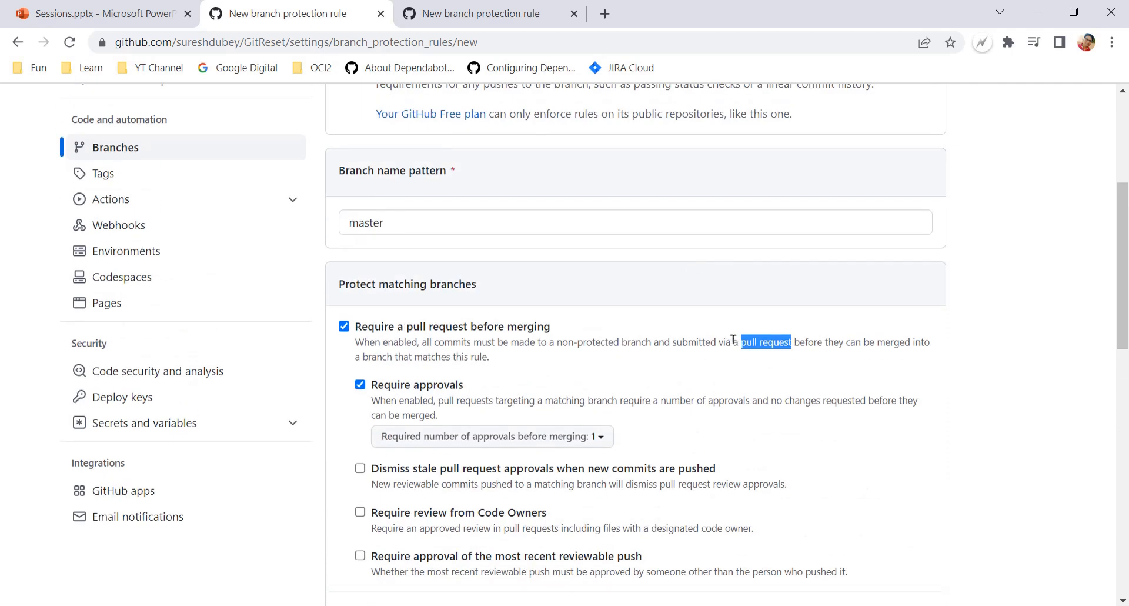
scroll(551, 364, "down", 2)
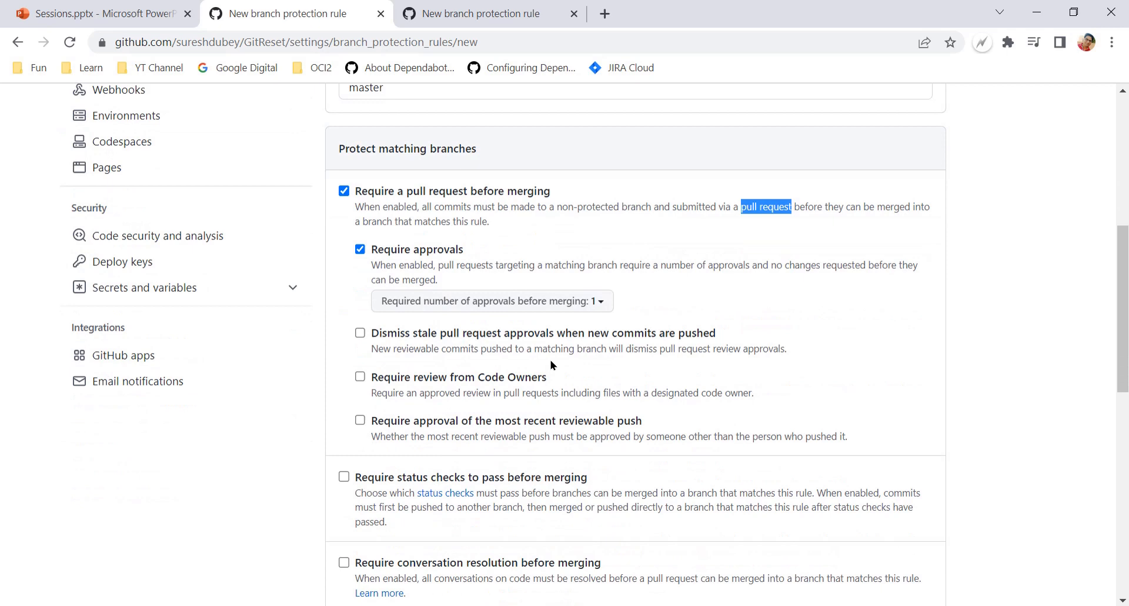
left_click(536, 306)
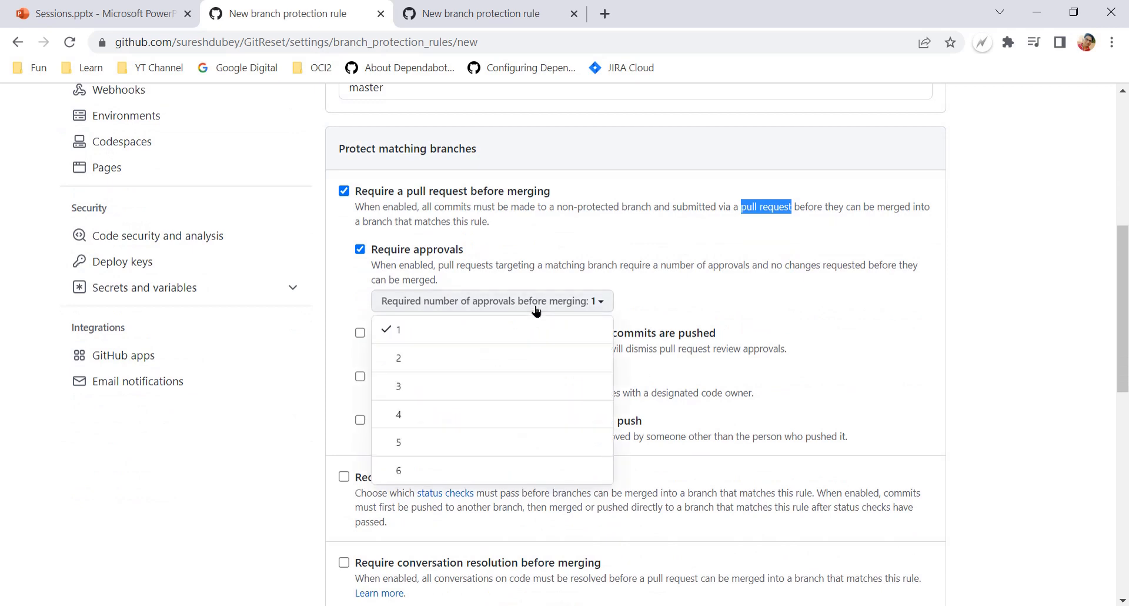
left_click(440, 362)
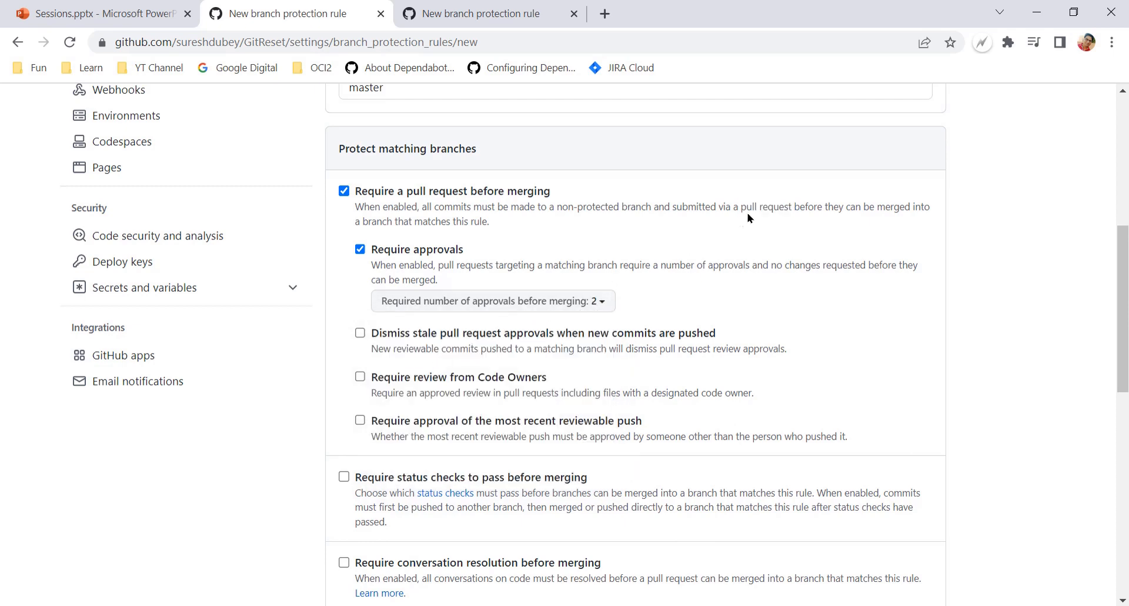
- Set the required number of approvals before merging to 1 in the rule for master
left_click_drag(739, 210, 792, 210)
left_click(661, 282)
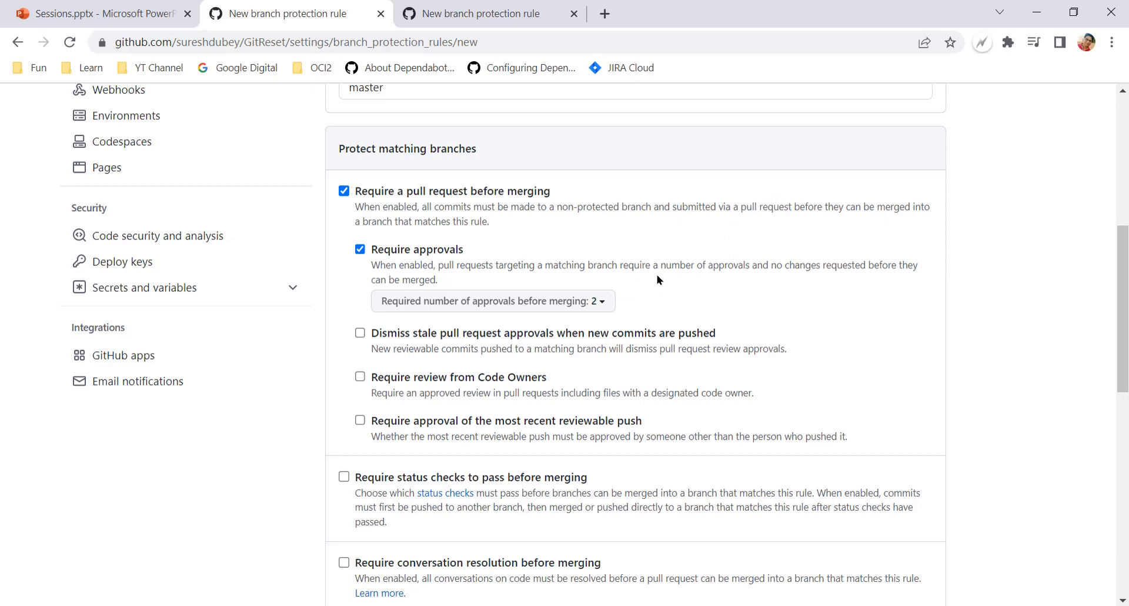
left_click(531, 304)
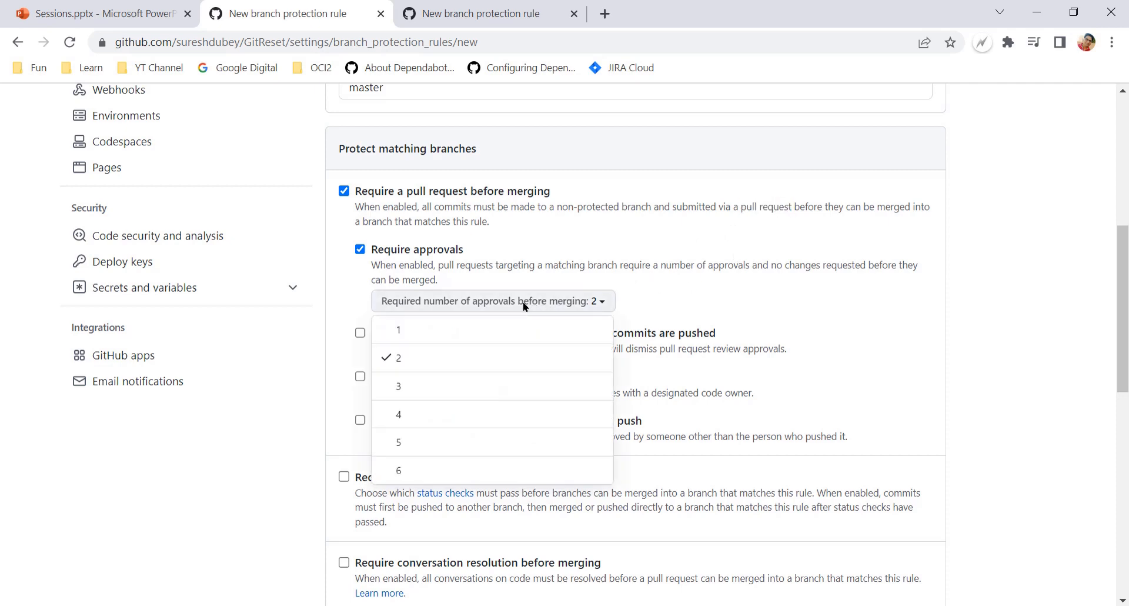
left_click(413, 333)
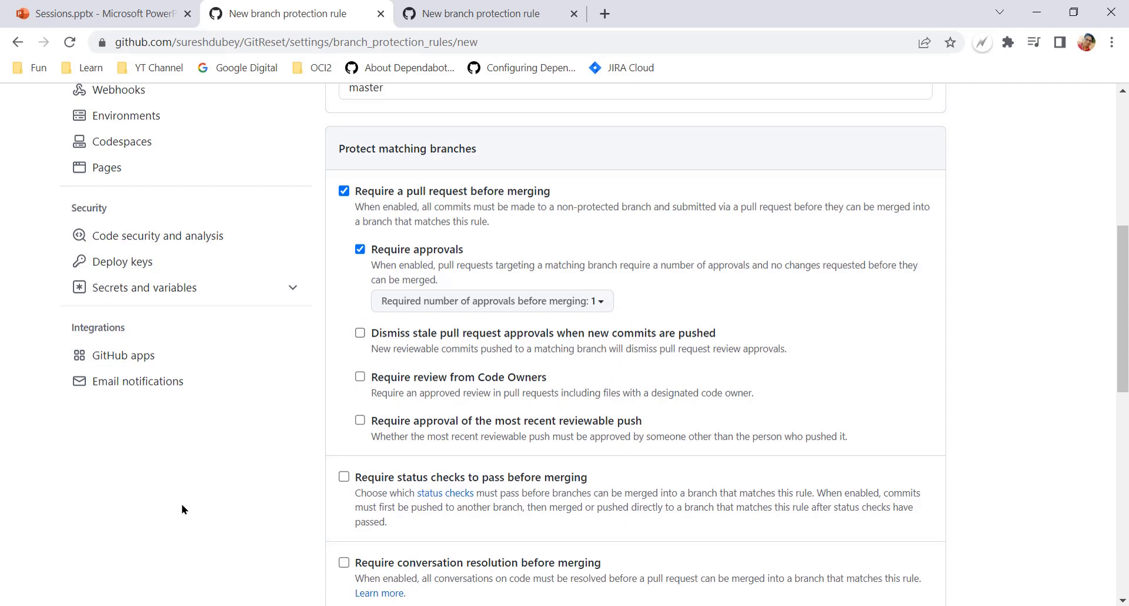
- Enable Do not allow bypassing the above settings so the rule also covers administrators and custom roles
scroll(182, 509, "down", 3)
scroll(183, 509, "down", 6)
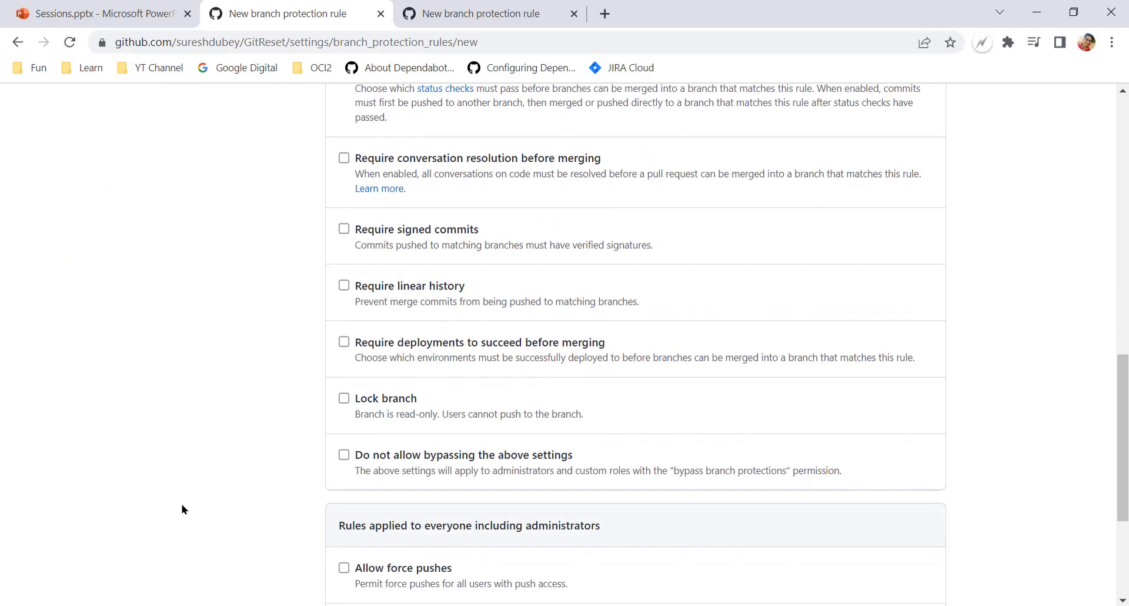
scroll(182, 509, "down", 3)
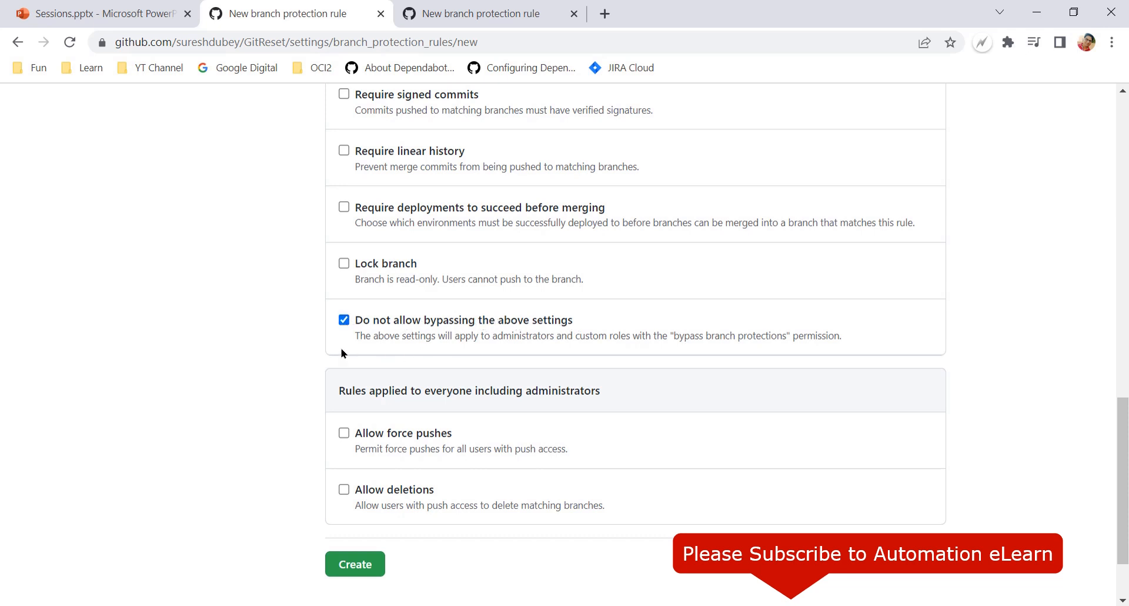
left_click_drag(373, 336, 857, 335)
left_click(208, 353)
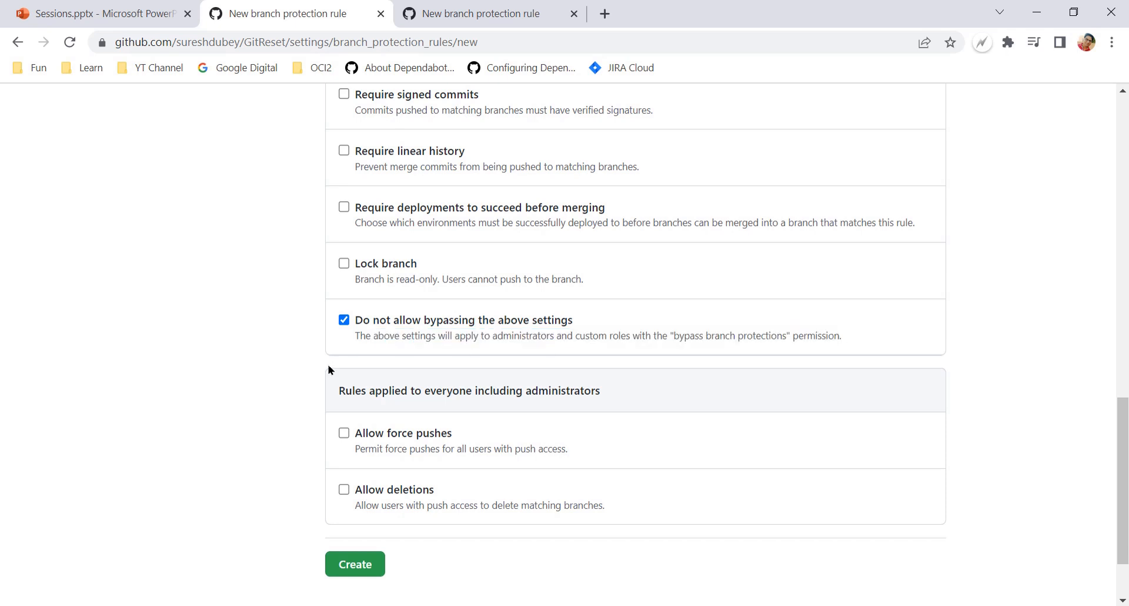
left_click_drag(404, 337, 557, 337)
double_click(517, 336)
- Check the signed-in account against the owner of the GitReset repository to see whom the administrator restriction covers
scroll(210, 405, "up", 10)
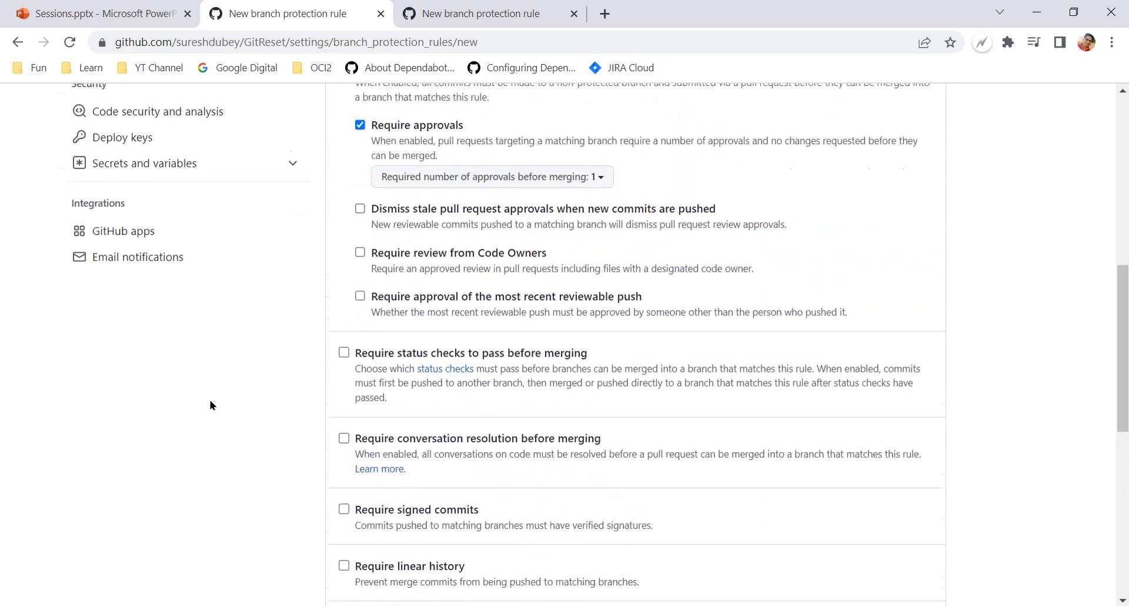
scroll(242, 443, "down", 10)
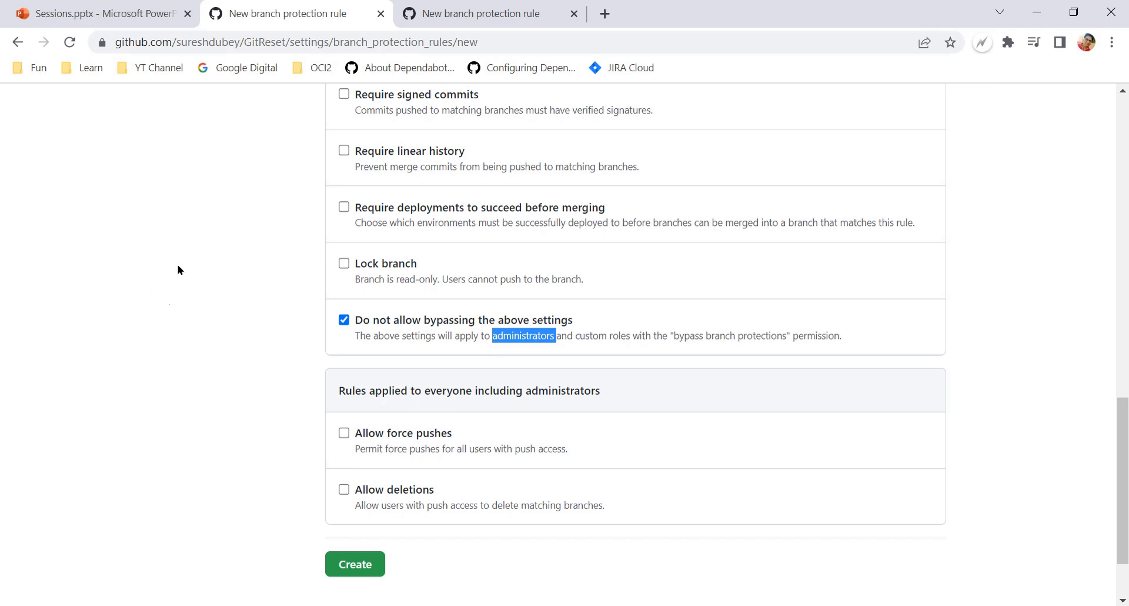
scroll(177, 267, "up", 15)
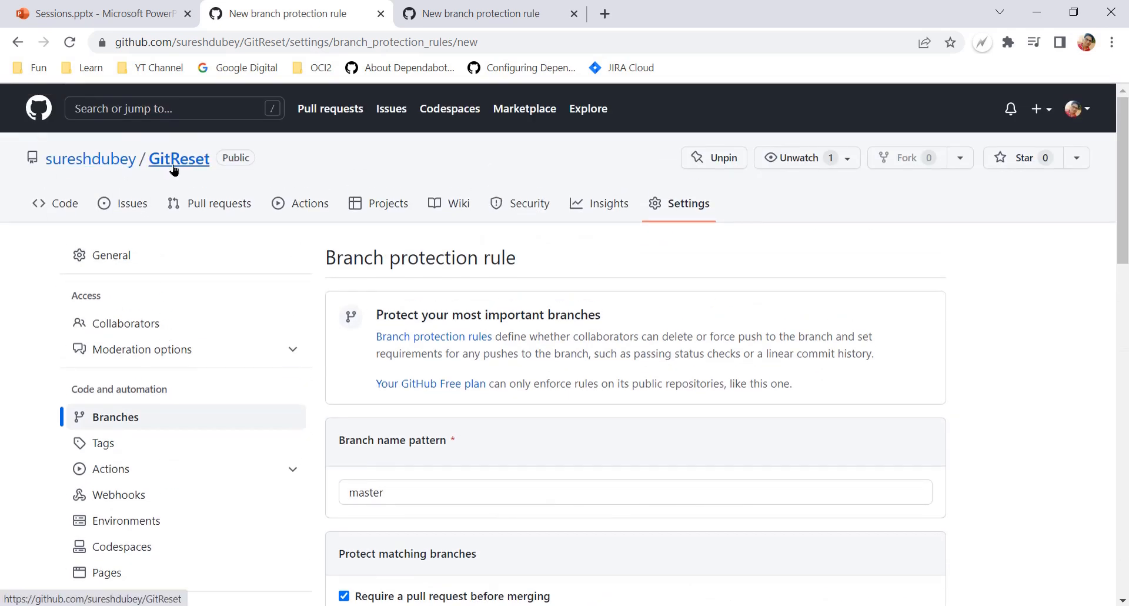
left_click(1075, 109)
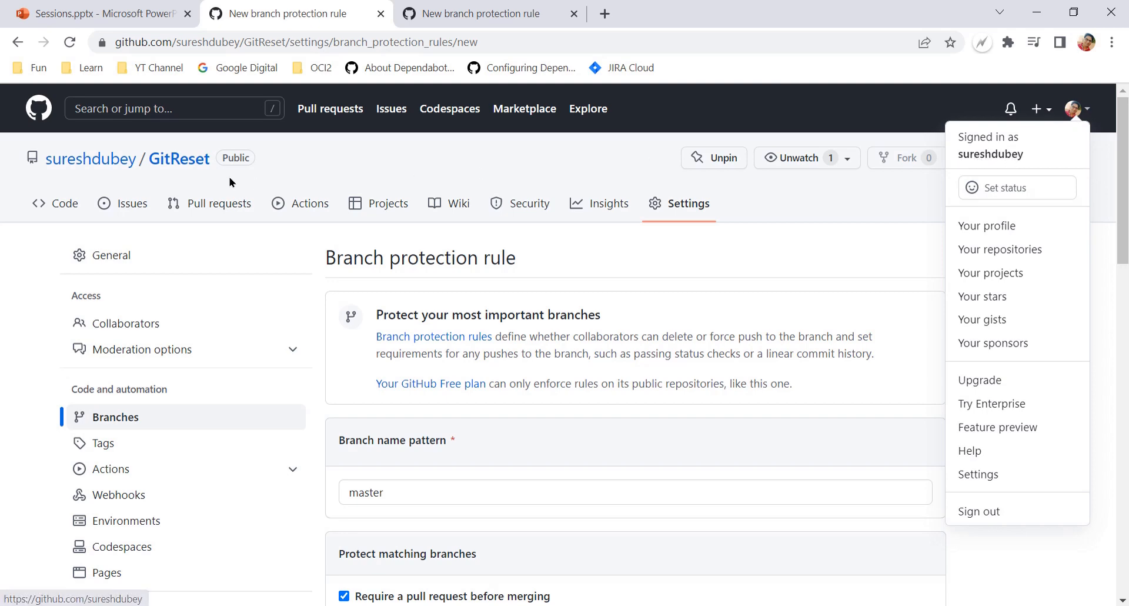
left_click(249, 178)
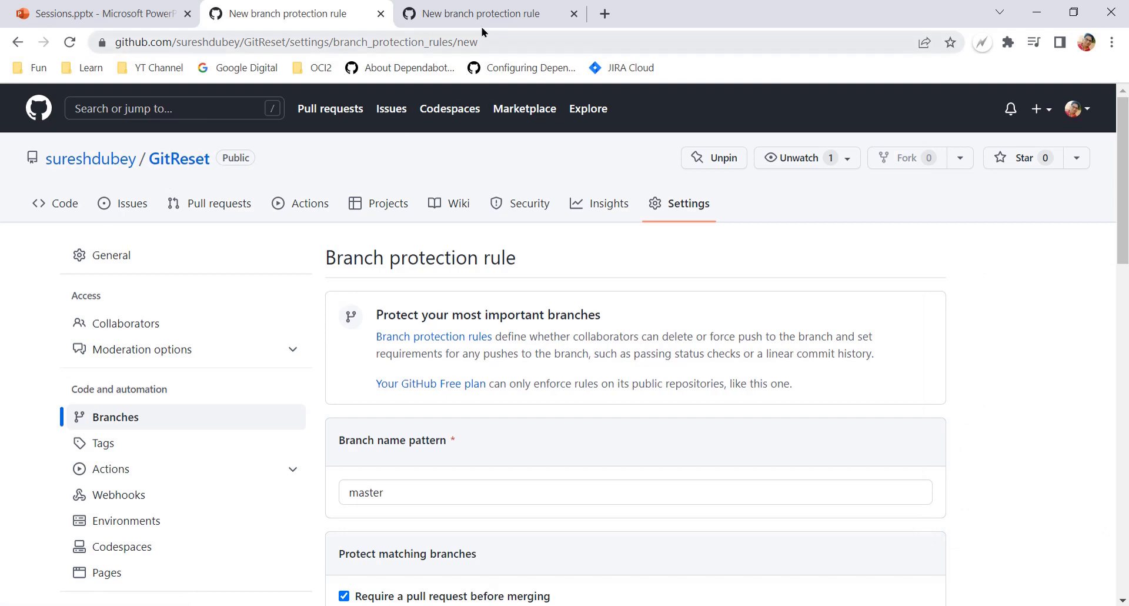
- Review the new rule's branch name pattern, pull request and approval requirements, and bypass restriction
scroll(307, 398, "down", 6)
scroll(305, 395, "down", 1)
scroll(300, 400, "up", 1)
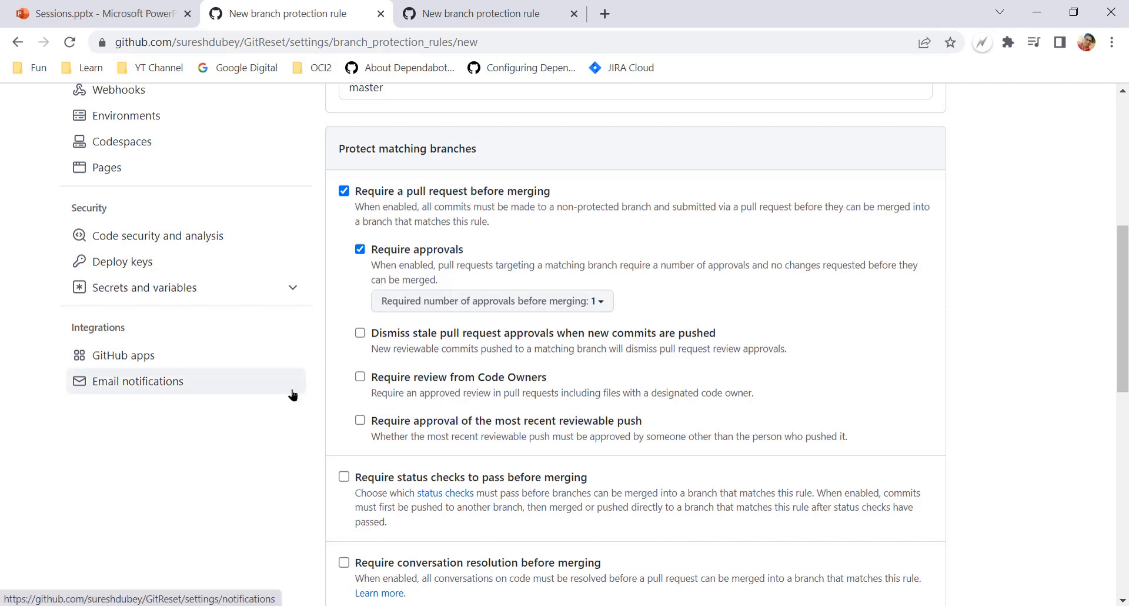
scroll(255, 454, "up", 2)
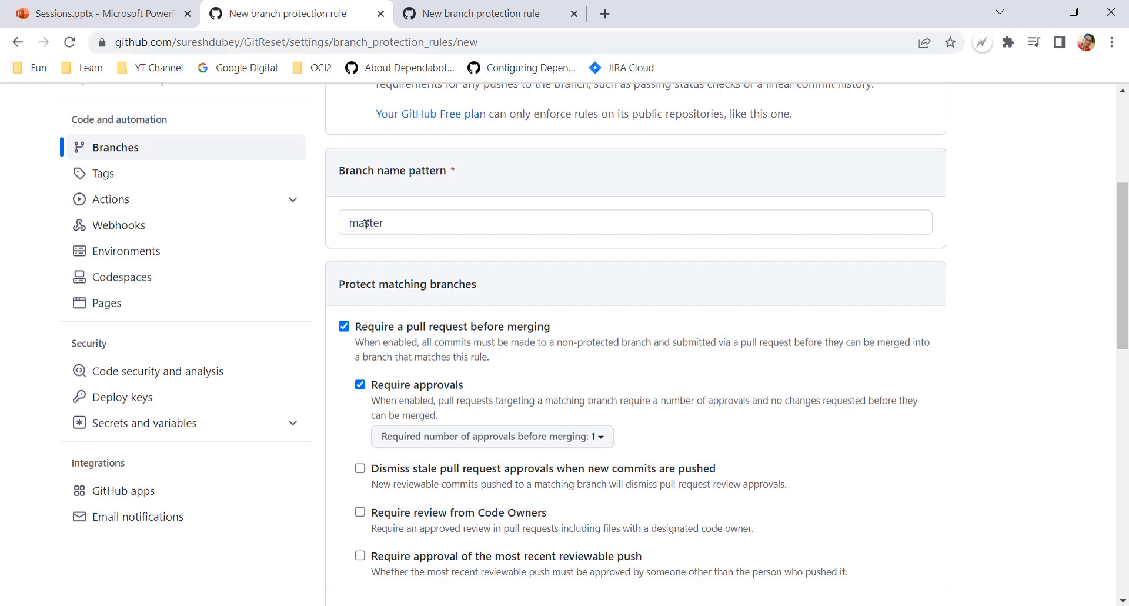
double_click(370, 226)
scroll(241, 507, "down", 2)
scroll(241, 507, "down", 10)
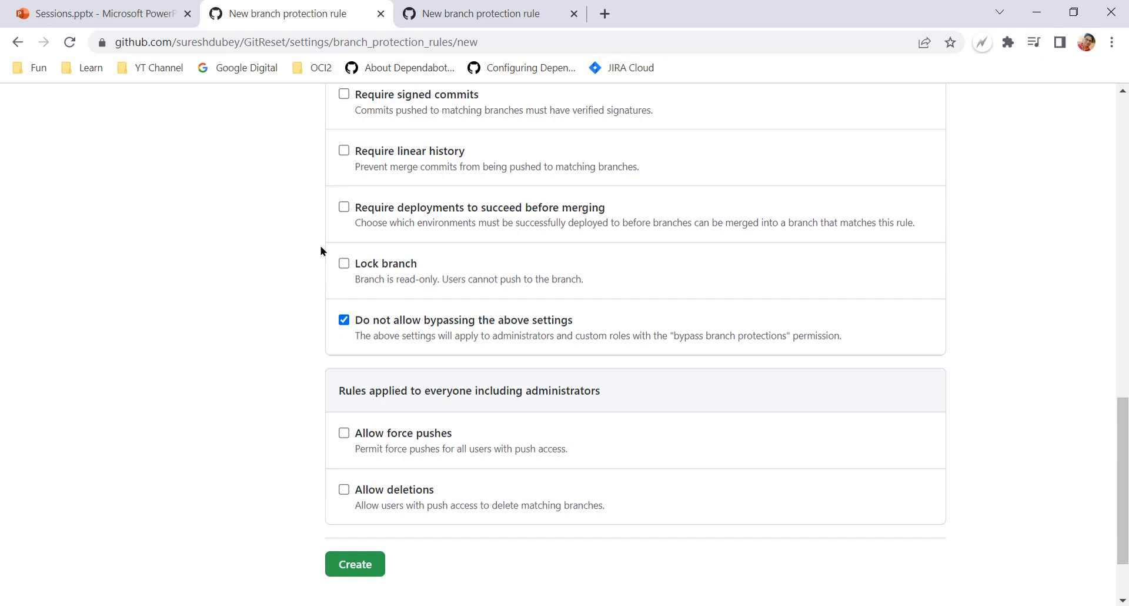
scroll(262, 326, "up", 9)
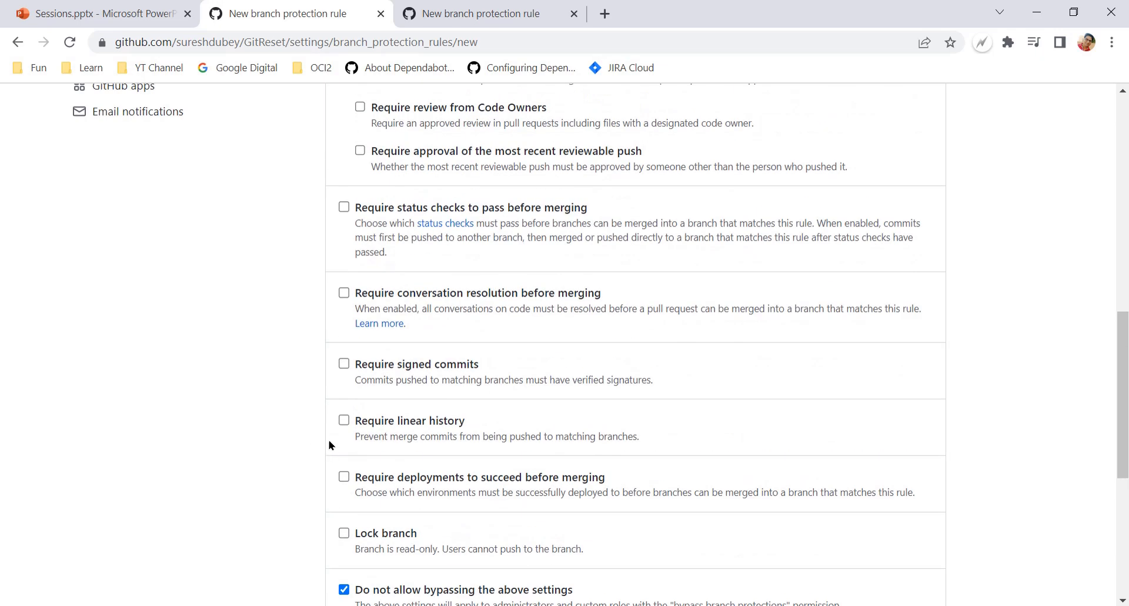
scroll(300, 391, "down", 9)
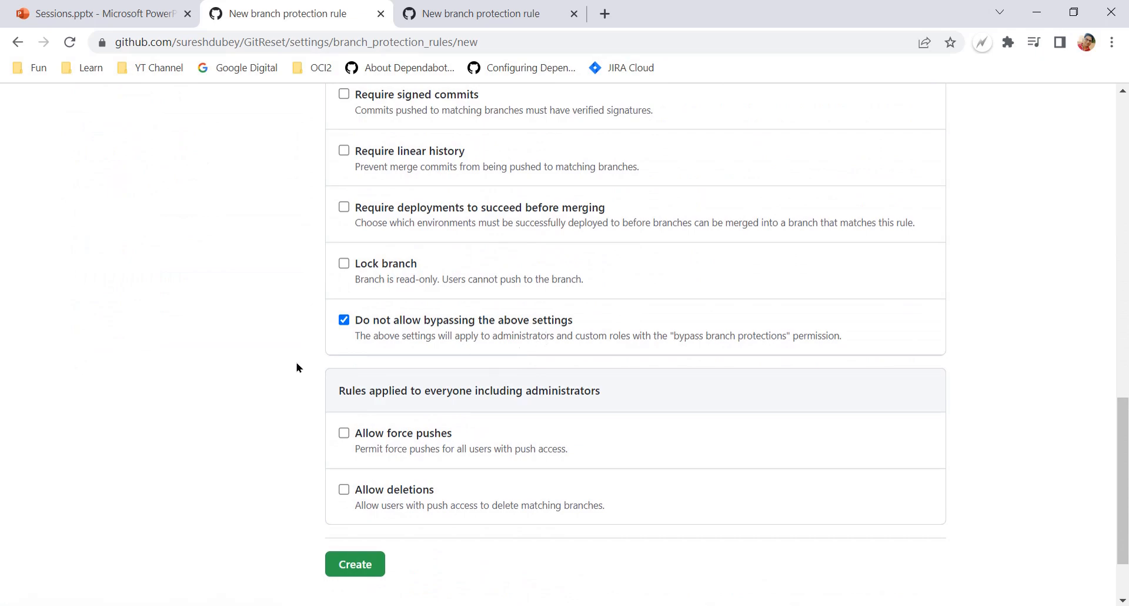
scroll(298, 368, "down", 2)
scroll(297, 367, "up", 11)
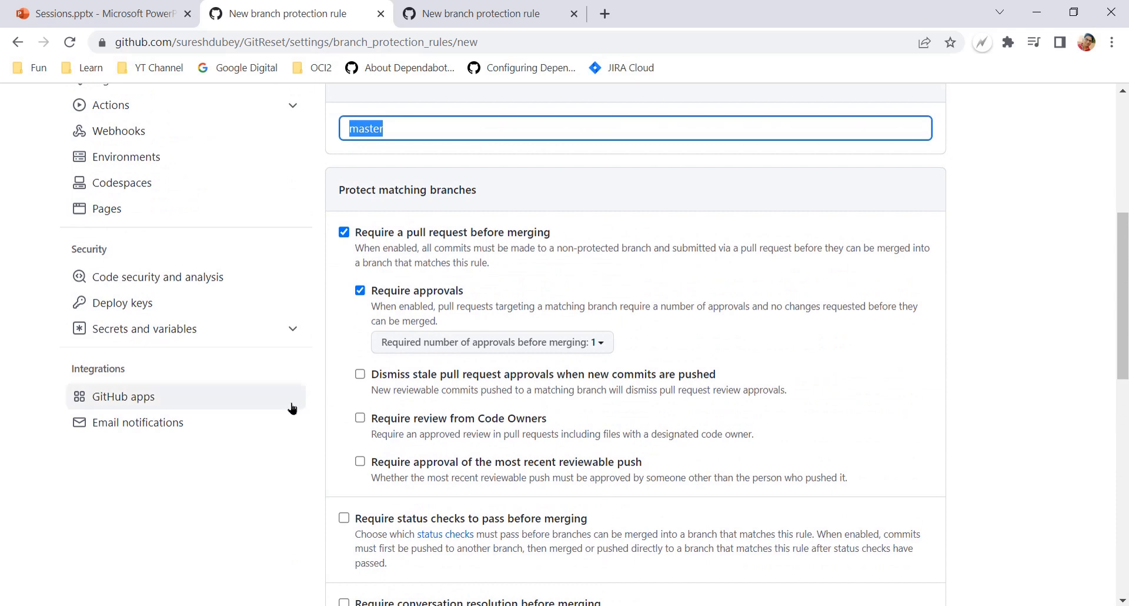
left_click(224, 512)
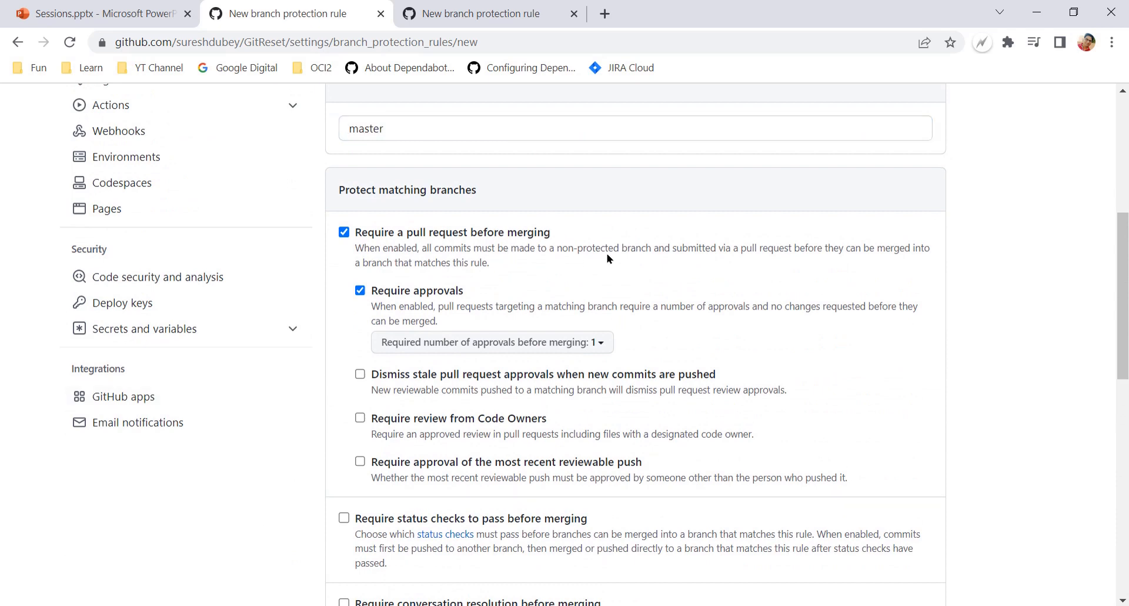
double_click(365, 127)
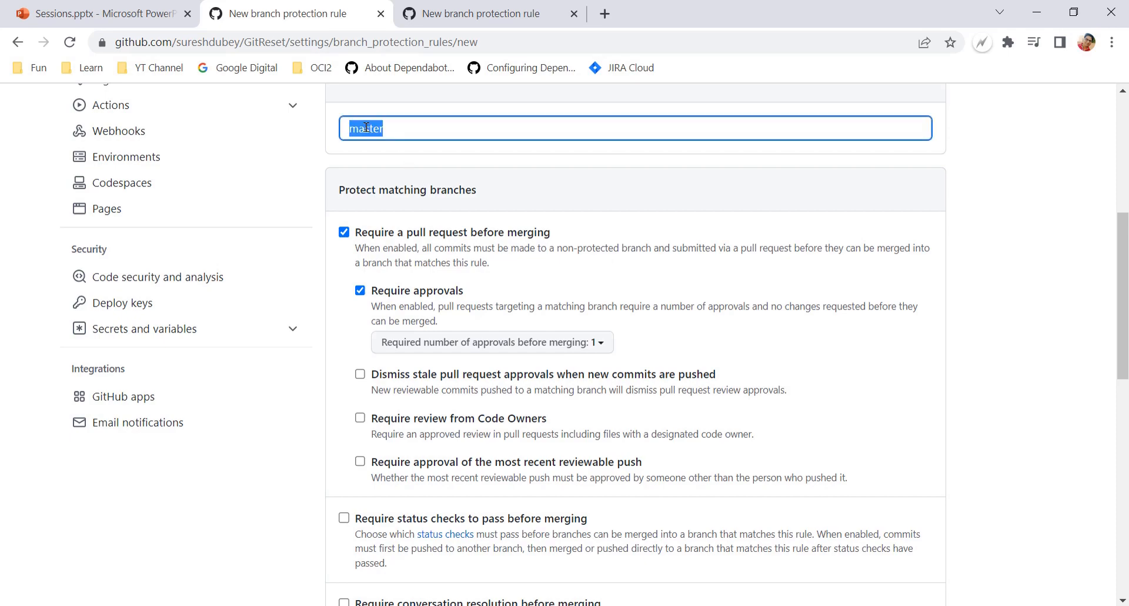
- Create the branch protection rule for the master pattern with the chosen settings
scroll(347, 353, "up", 2)
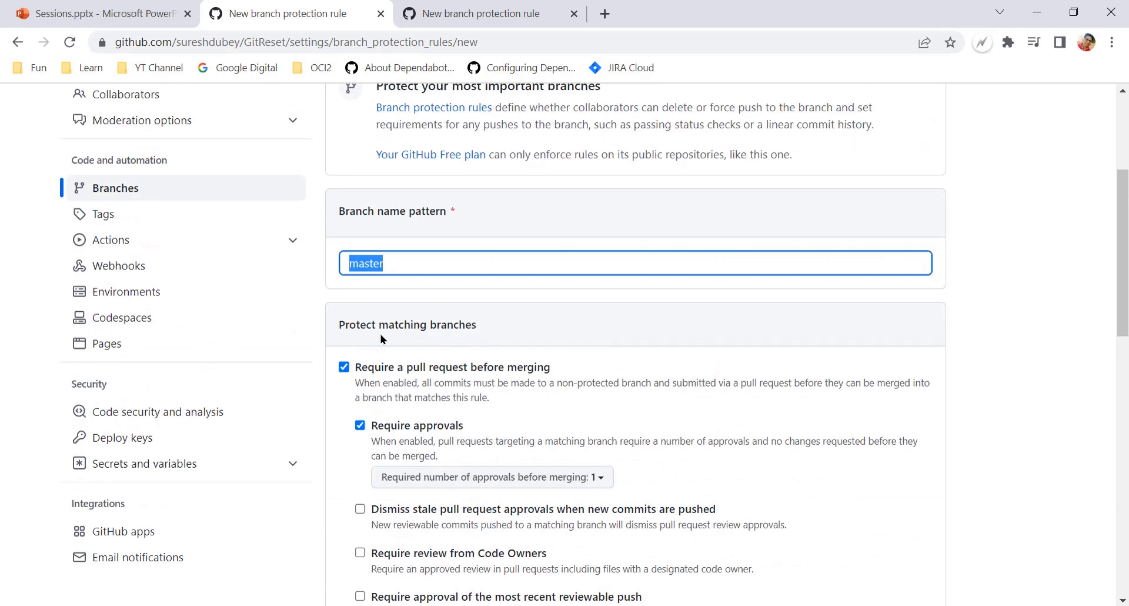
scroll(364, 337, "down", 7)
scroll(383, 339, "down", 5)
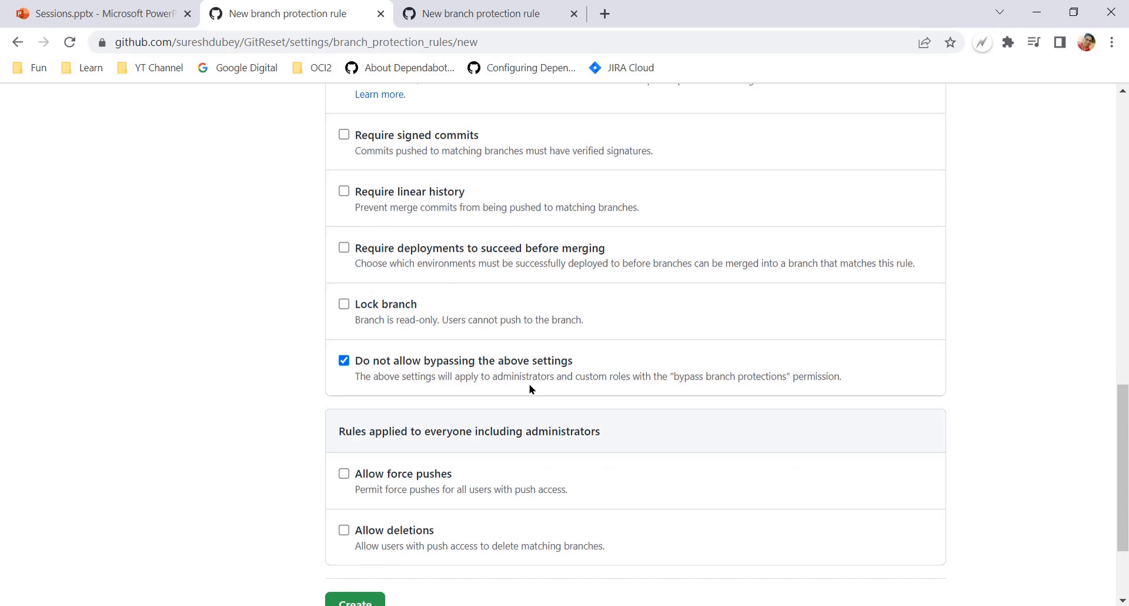
scroll(297, 399, "down", 2)
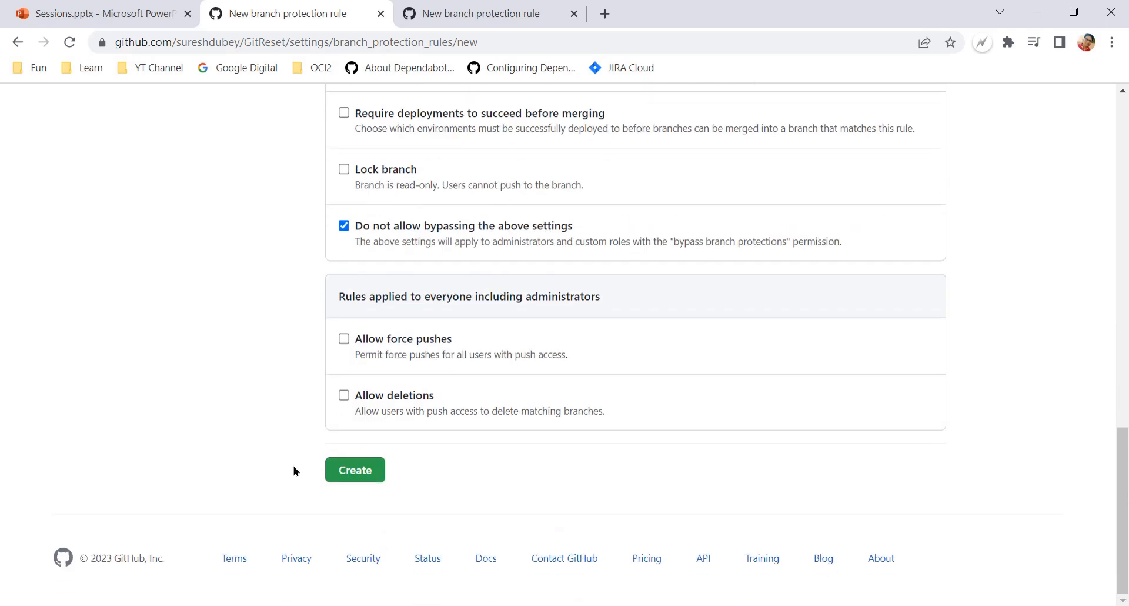
left_click(355, 470)
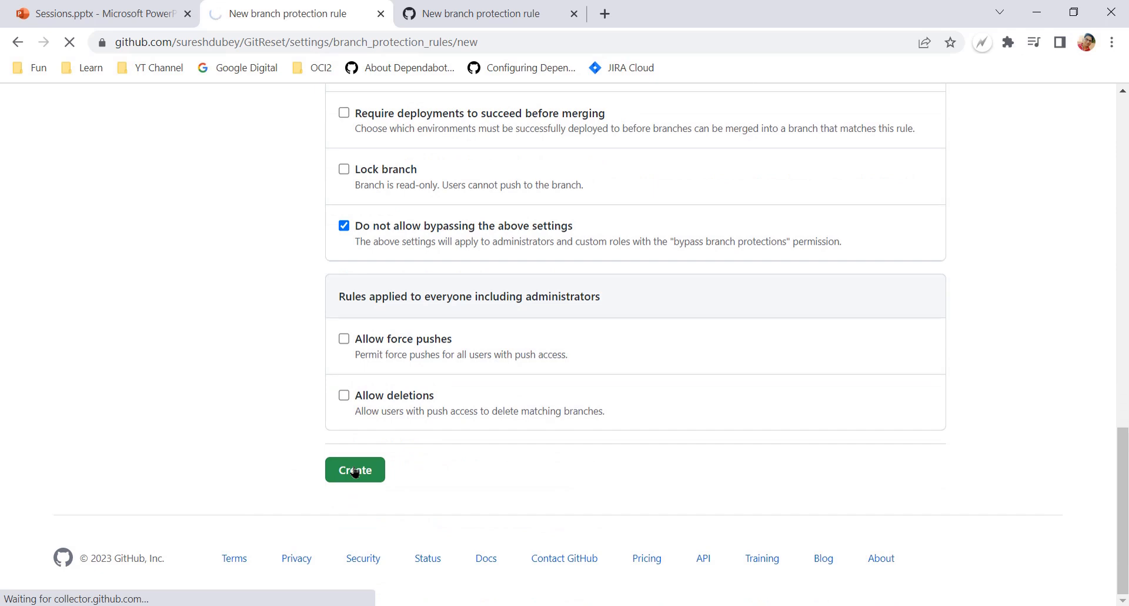
scroll(629, 440, "down", 2)
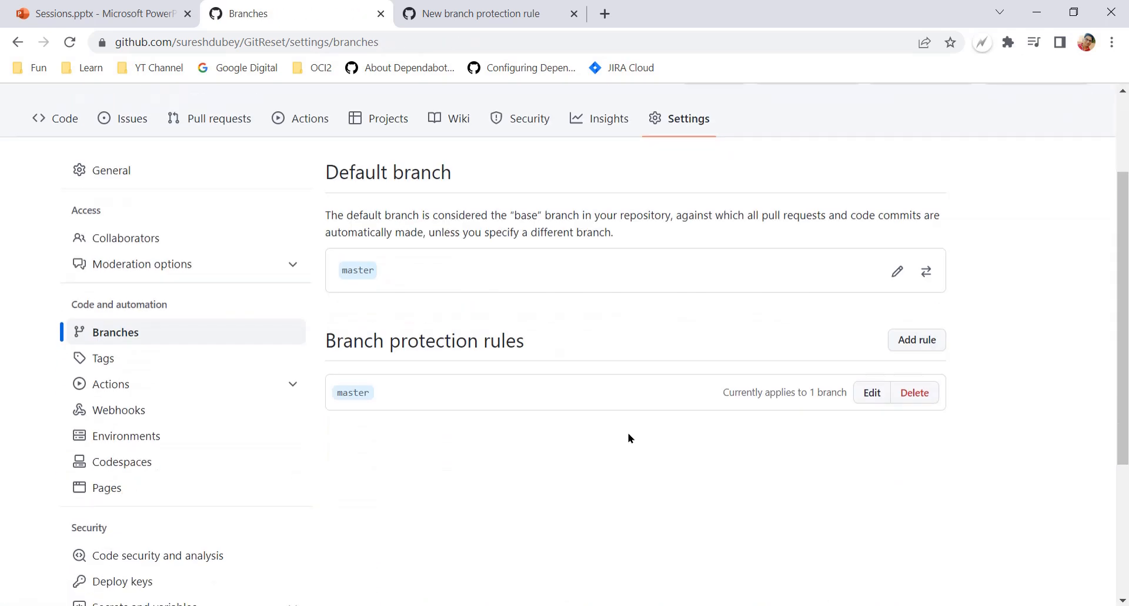
- Locate the master entry among the branch protection rules and open it for editing
left_click_drag(326, 340, 542, 346)
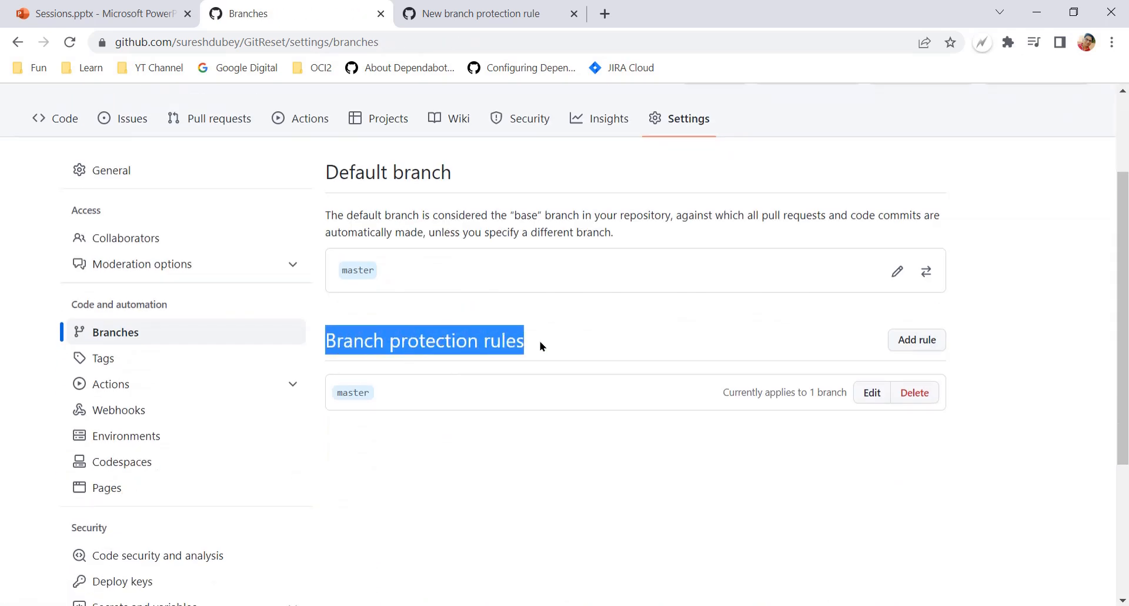
left_click(518, 363)
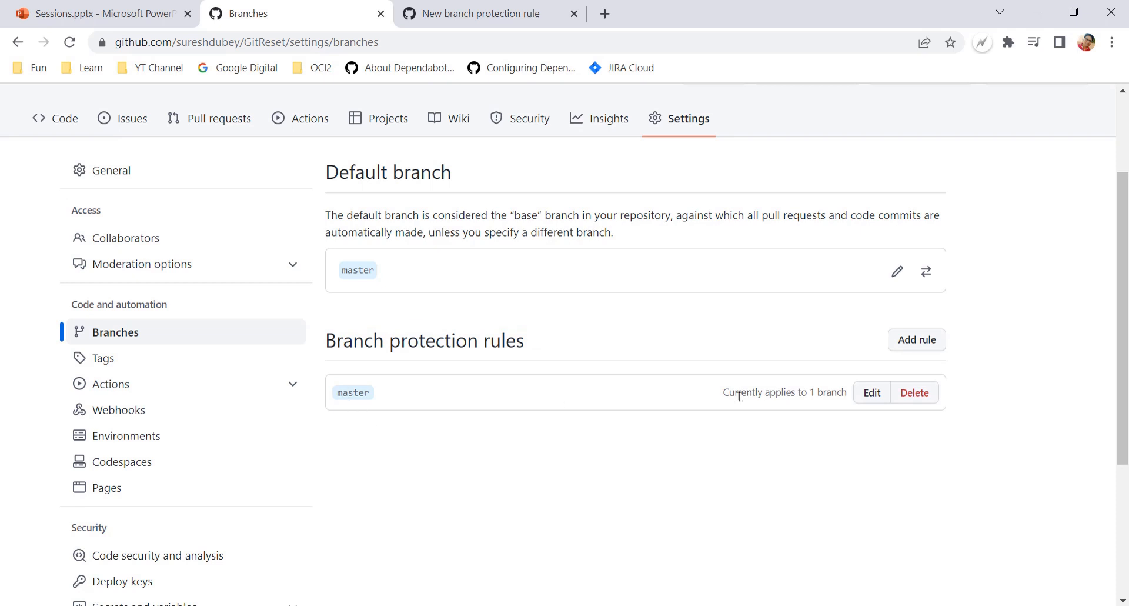
double_click(358, 391)
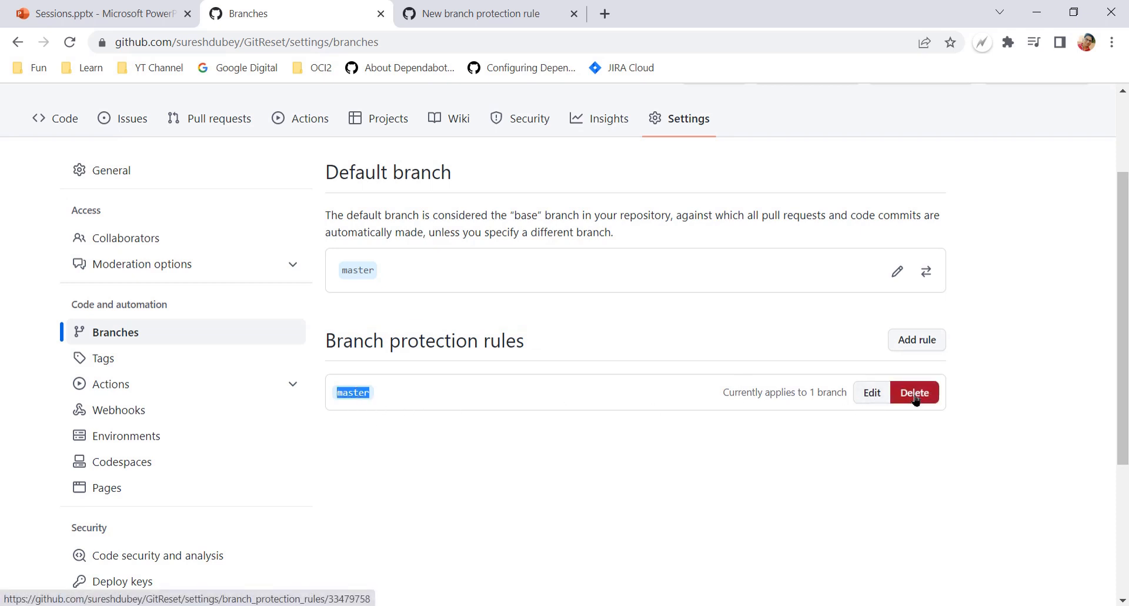
left_click(647, 466)
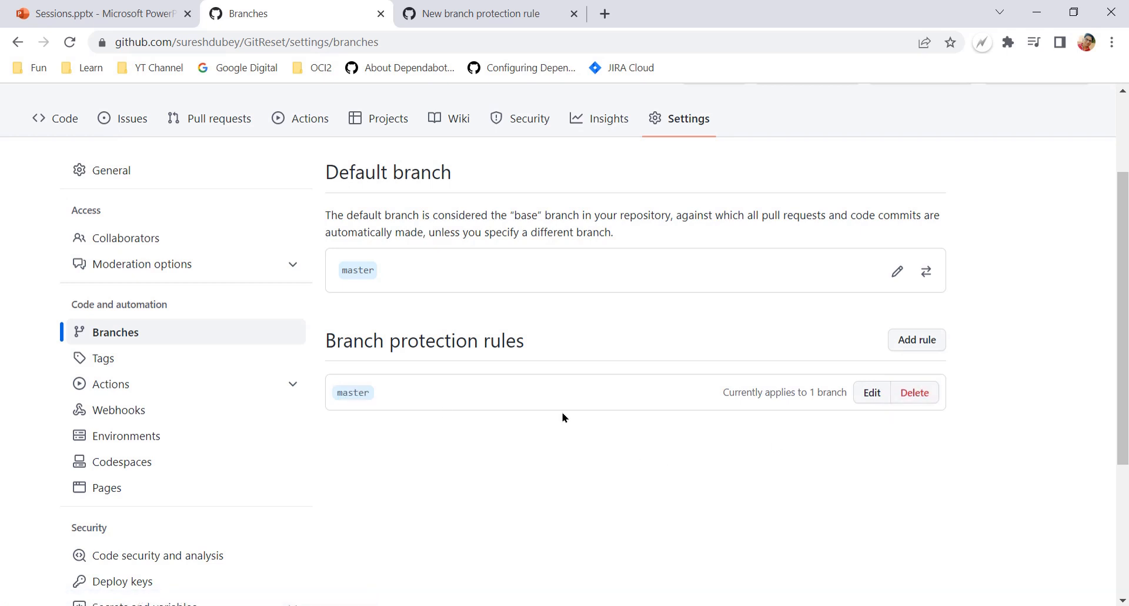
left_click(871, 393)
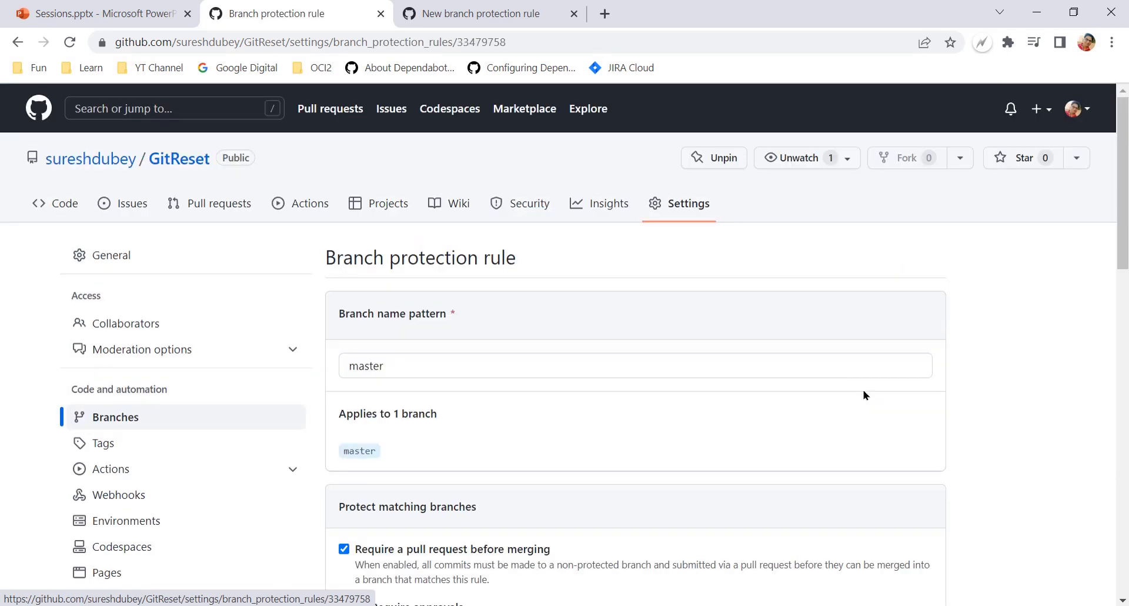
scroll(458, 431, "down", 5)
scroll(458, 431, "up", 2)
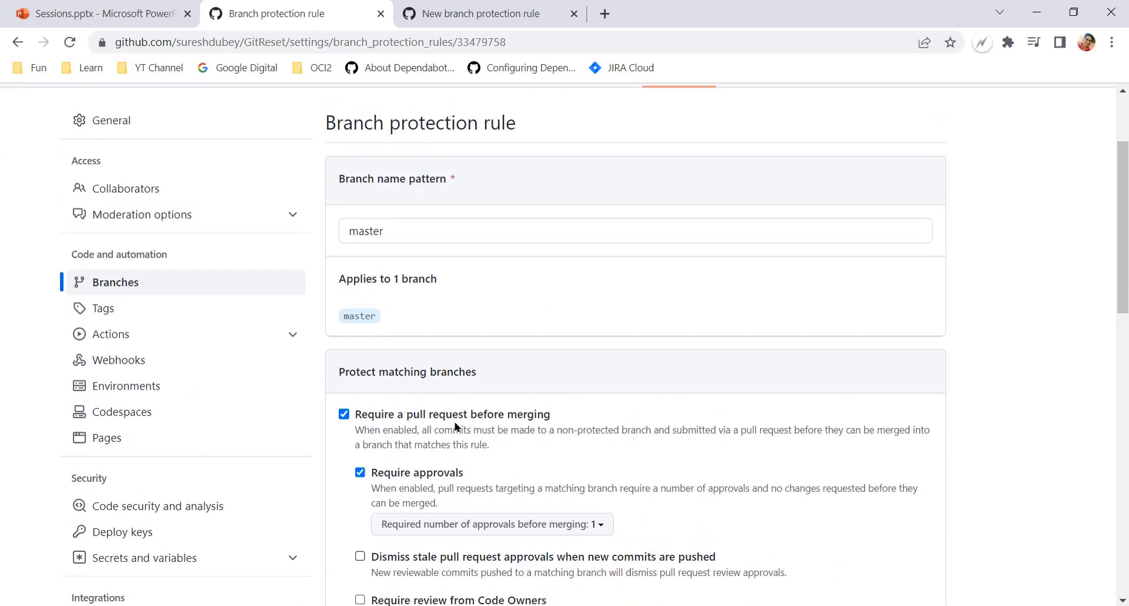
- Change the rule's branch name pattern to release*
left_click(405, 231)
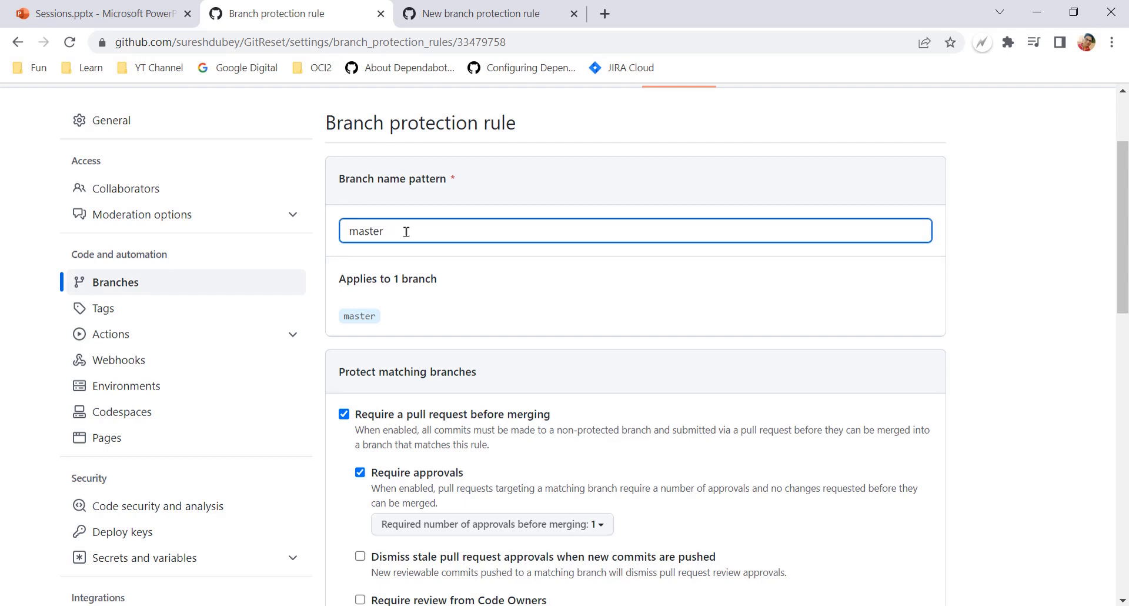
key("BackSpace")
key("BackSpace")
key("BackSpace")
key("BackSpace")
key("BackSpace")
type("release")
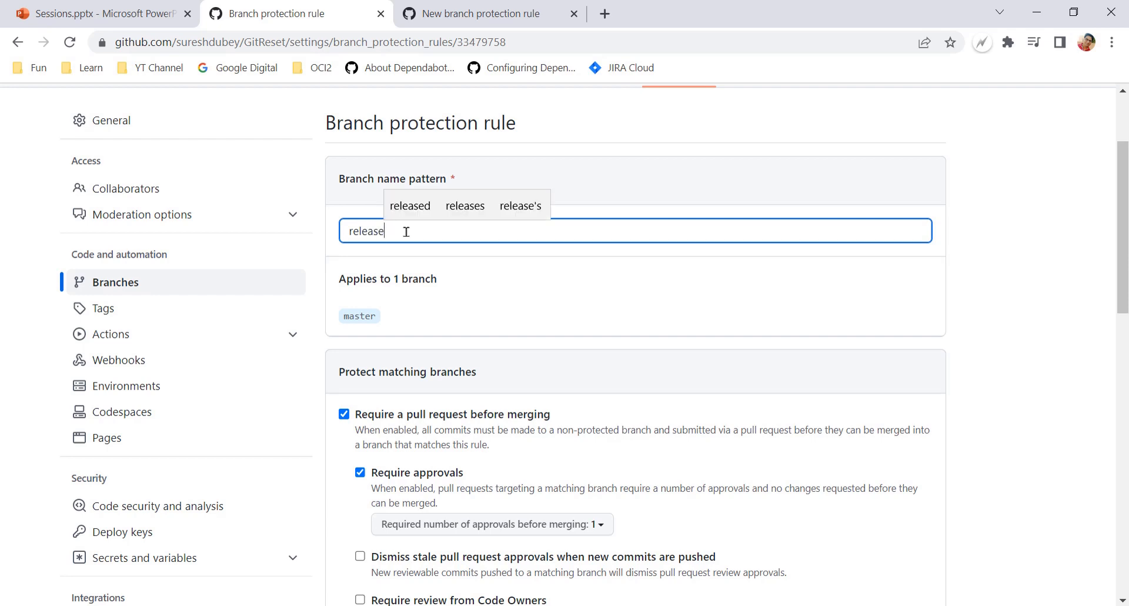
type("*")
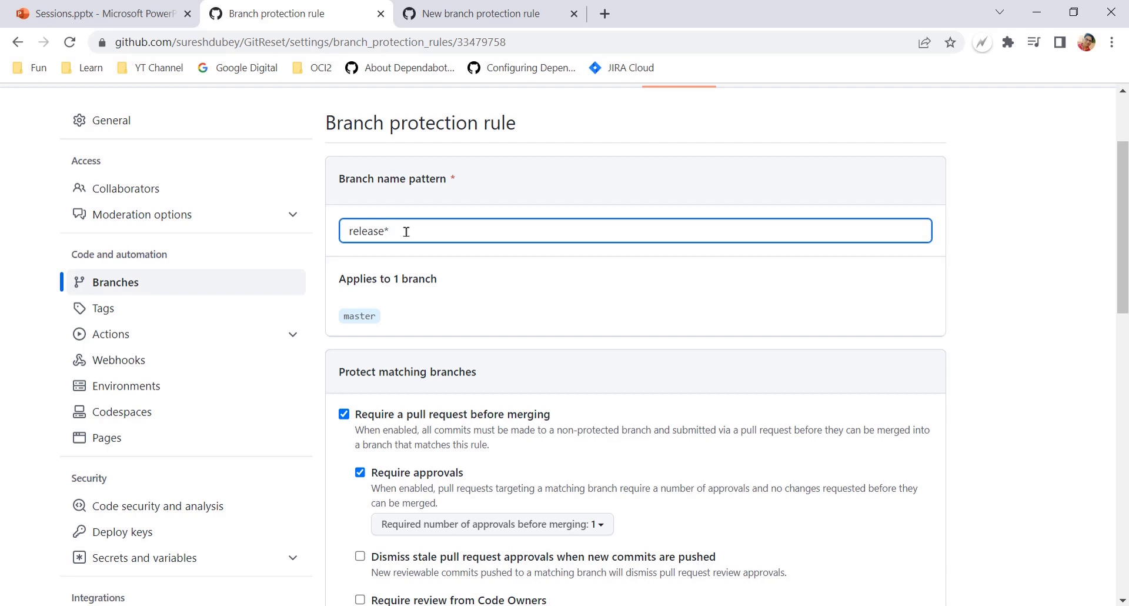
- Set the protection rule's branch name pattern to feature* and save the changes
key("ctrl+a")
key("BackSpace")
type("feature*")
double_click(371, 232)
left_click(400, 233)
scroll(446, 311, "down", 2)
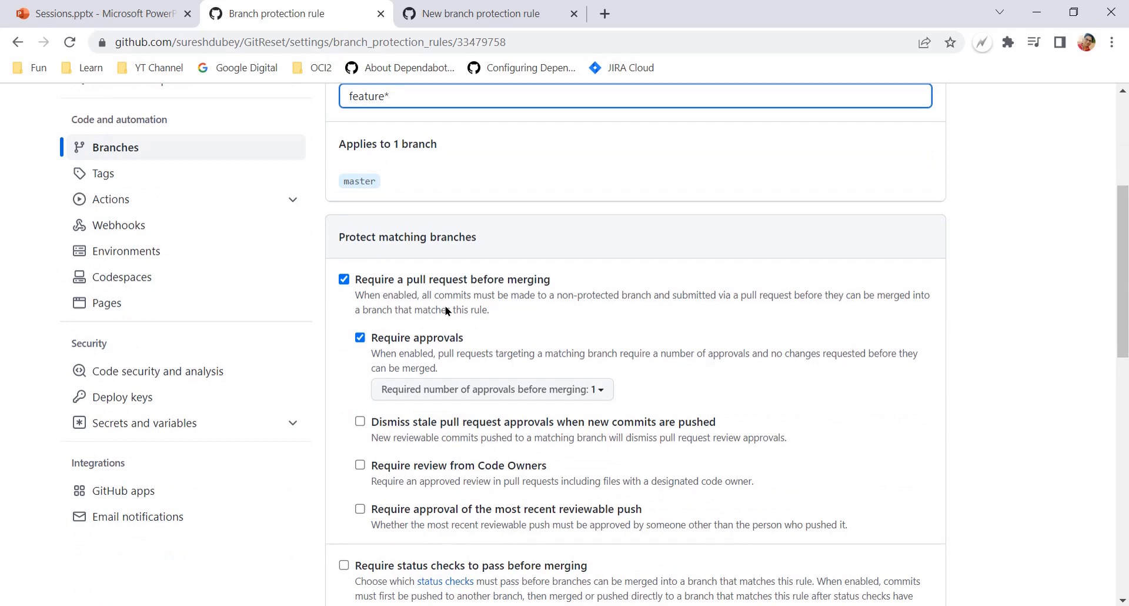
scroll(446, 310, "down", 10)
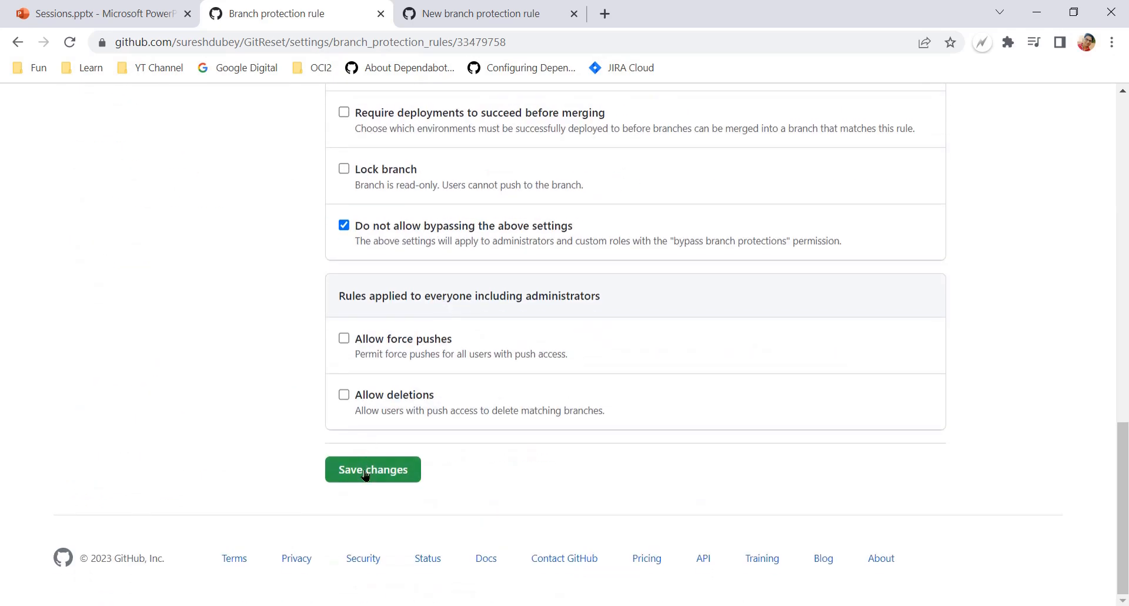
left_click(365, 475)
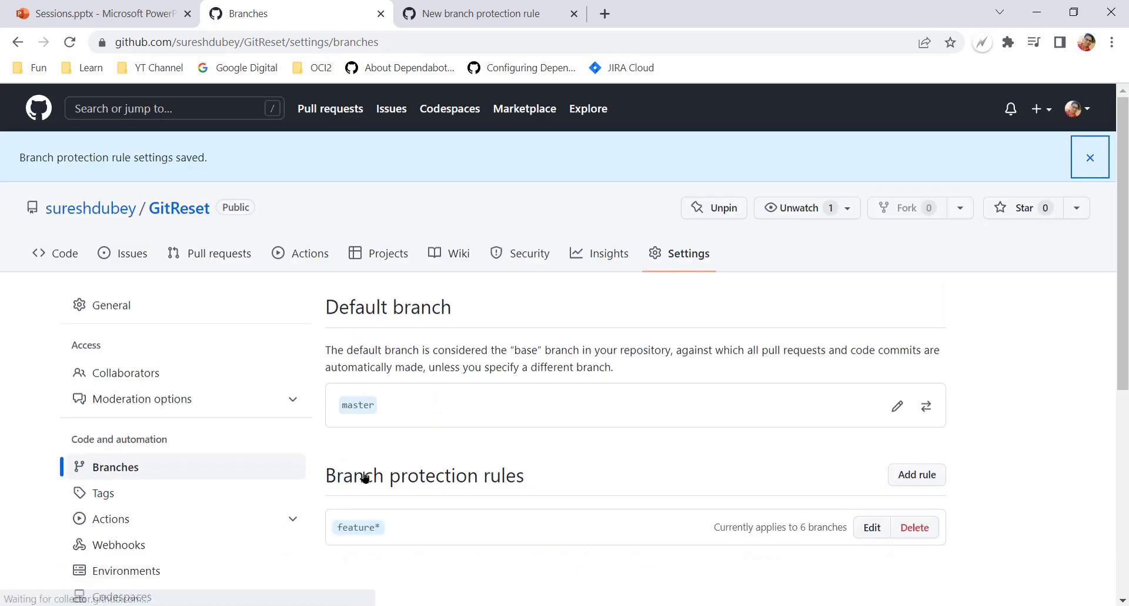
- Check how many branches the feature* rule applies to and compare it with GitReset's branch list
scroll(760, 467, "down", 5)
scroll(760, 467, "up", 2)
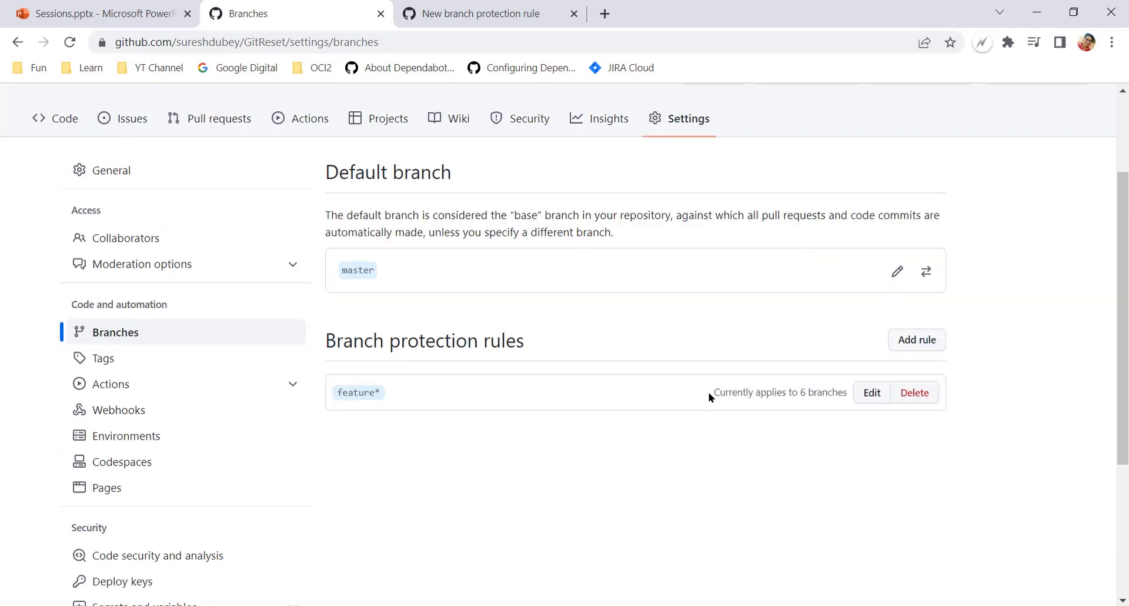
left_click_drag(714, 392, 848, 392)
left_click(347, 432)
scroll(347, 432, "up", 2)
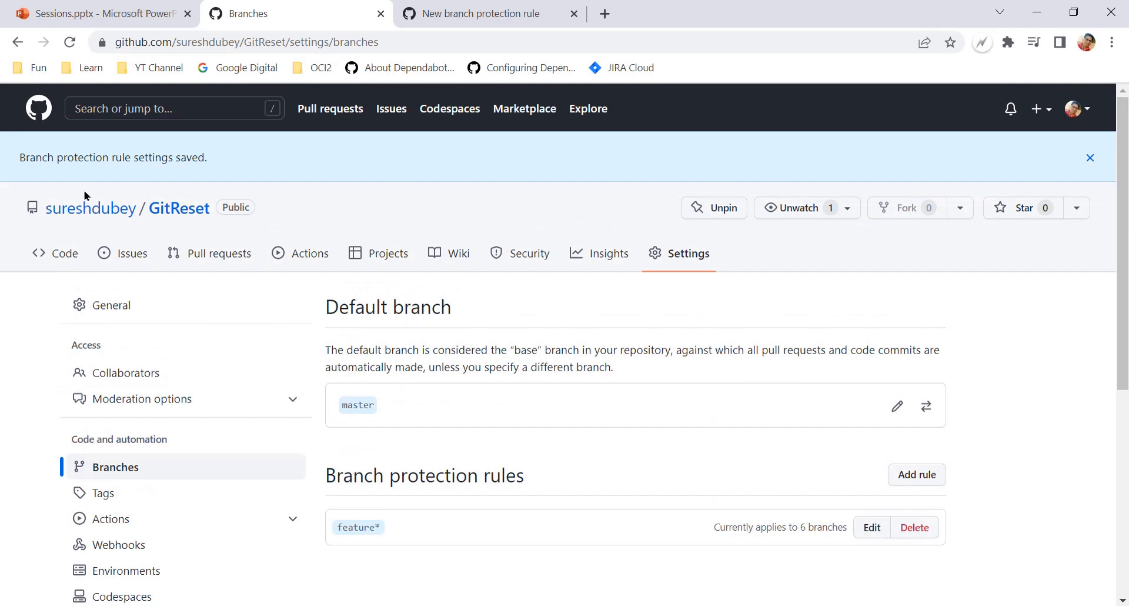
left_click(509, 10)
scroll(171, 262, "up", 2)
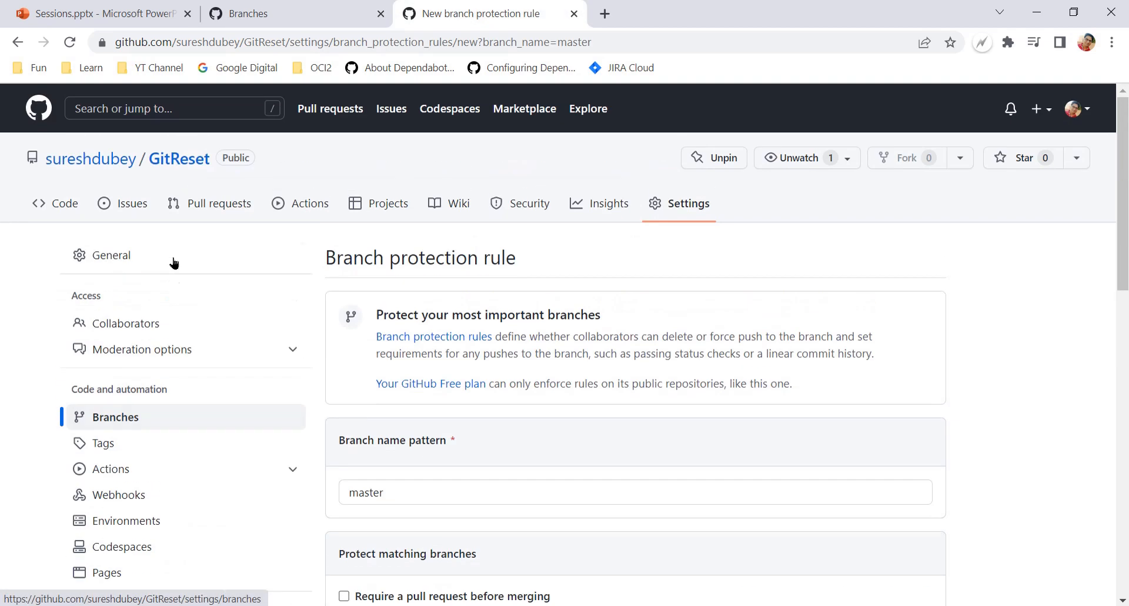
left_click(180, 167)
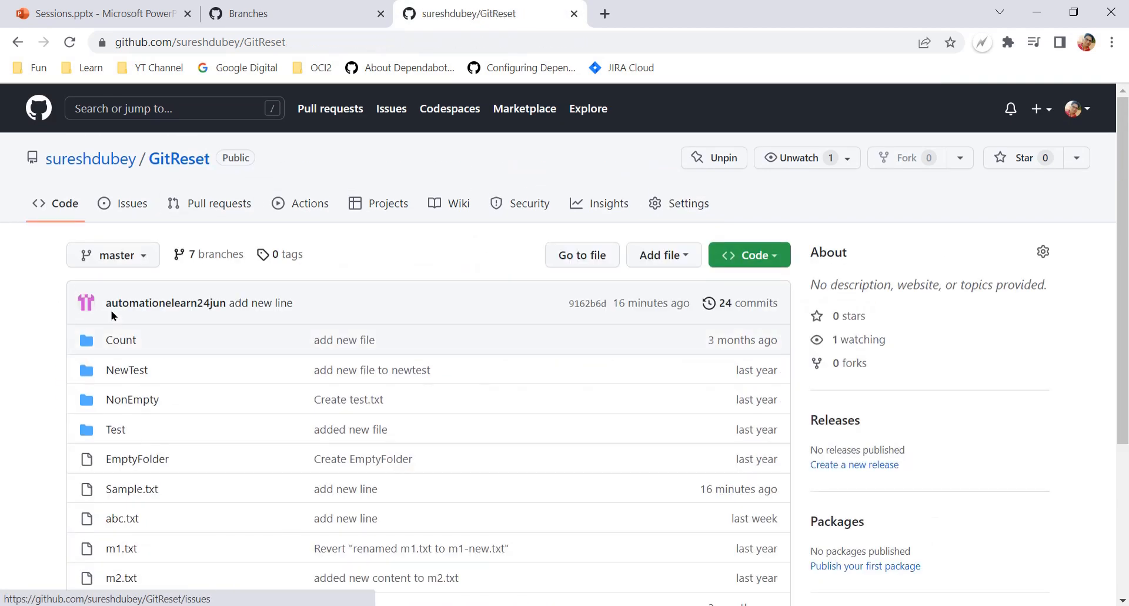
left_click(141, 255)
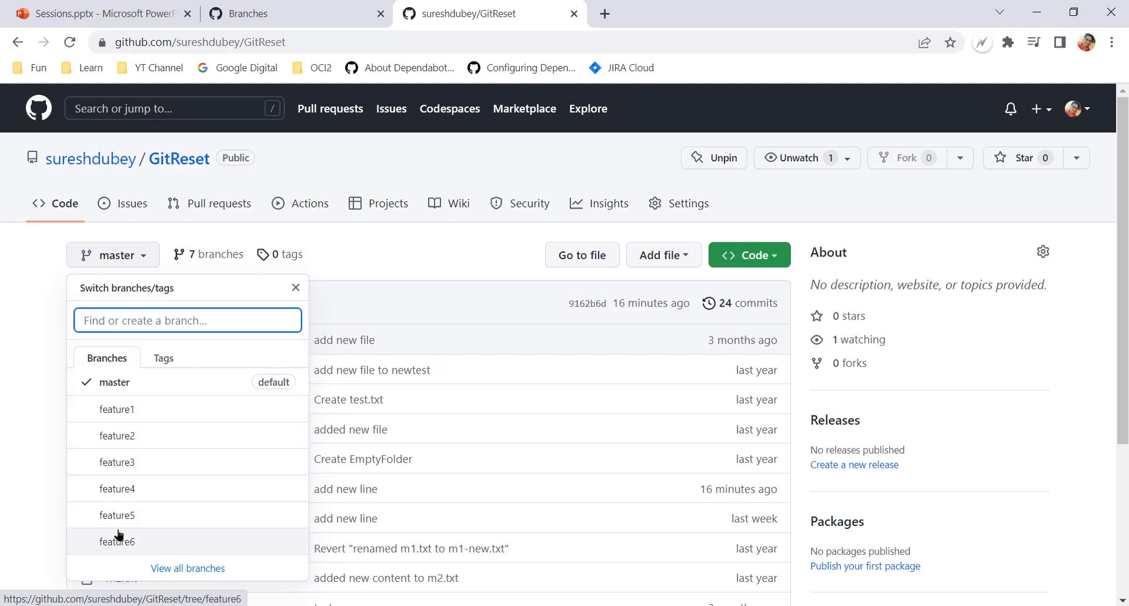
- Edit the feature* protection rule, set its branch name pattern to master, and save the changes
left_click(300, 13)
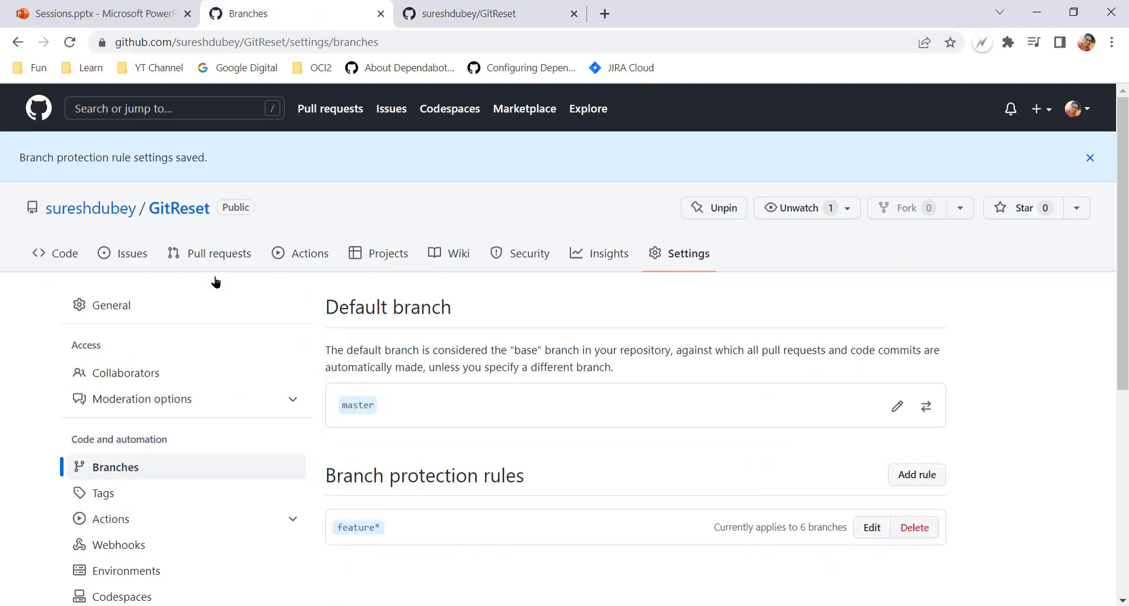
left_click(877, 528)
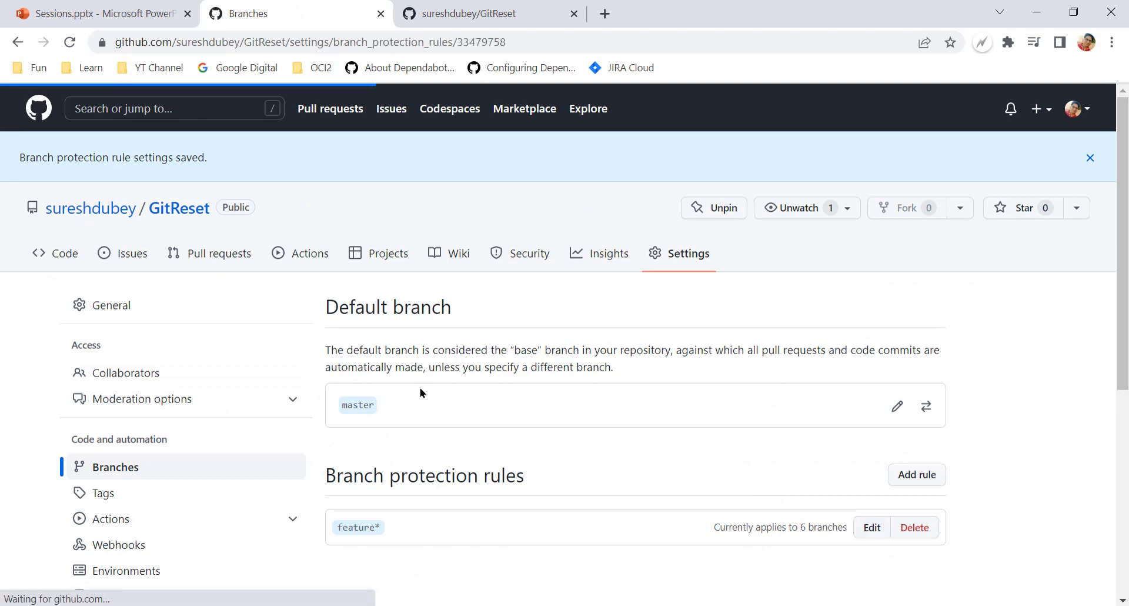
left_click_drag(416, 369, 335, 369)
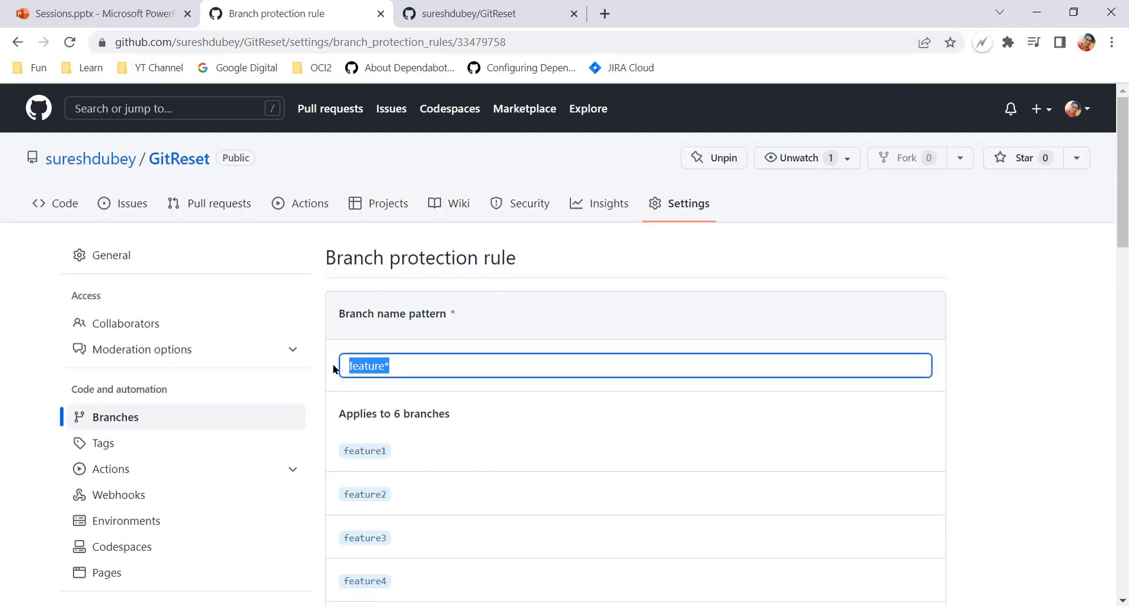
type("master")
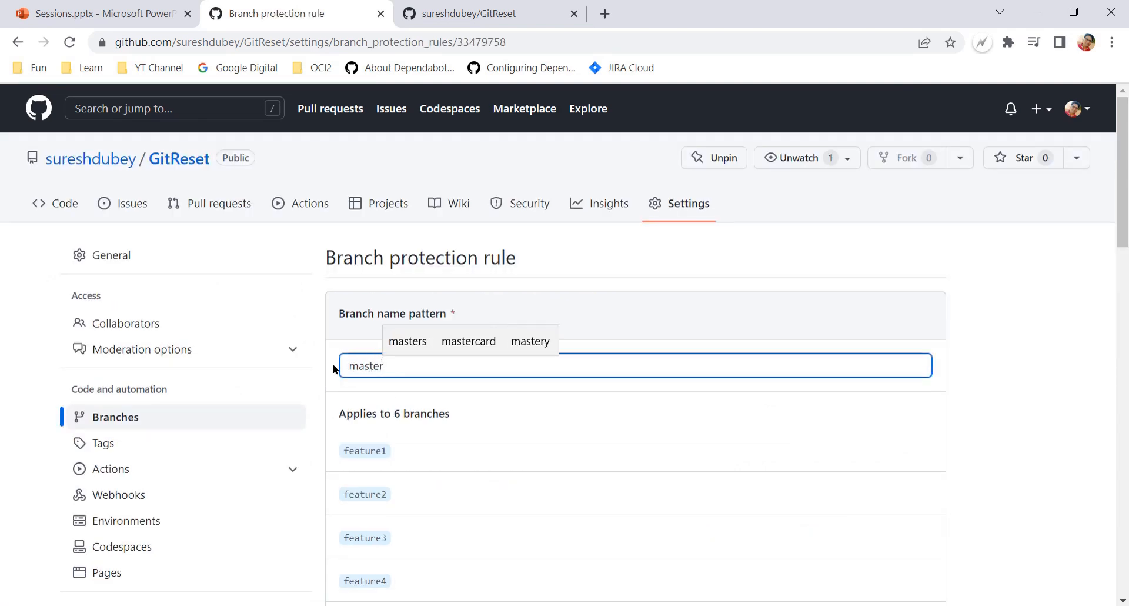
left_click(897, 398)
scroll(896, 395, "down", 5)
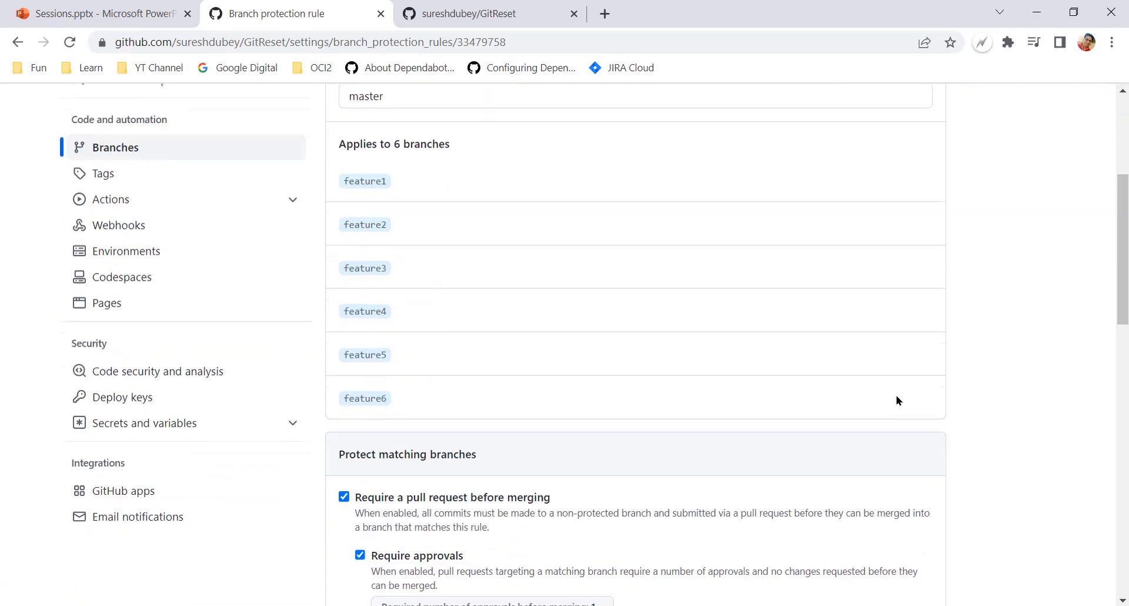
scroll(717, 408, "down", 15)
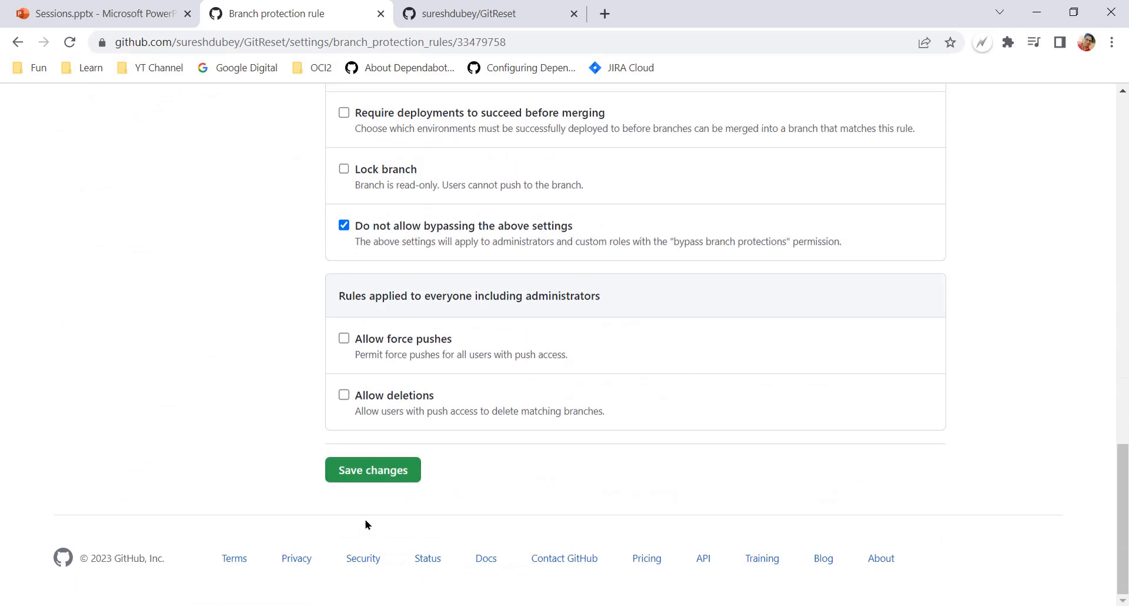
left_click(372, 477)
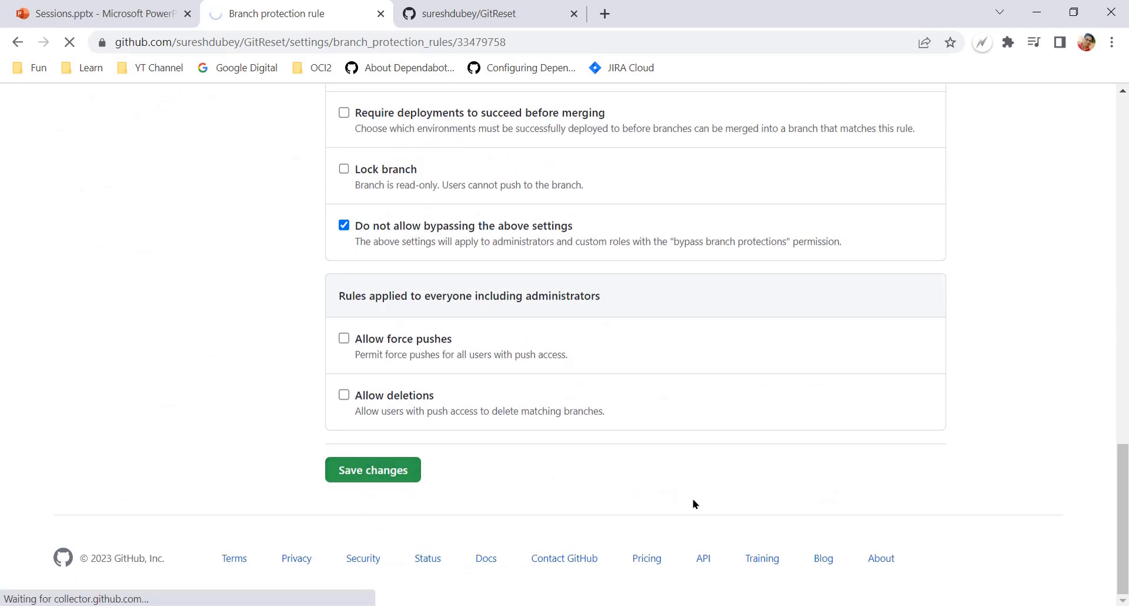
left_click_drag(734, 526, 842, 527)
left_click(669, 563)
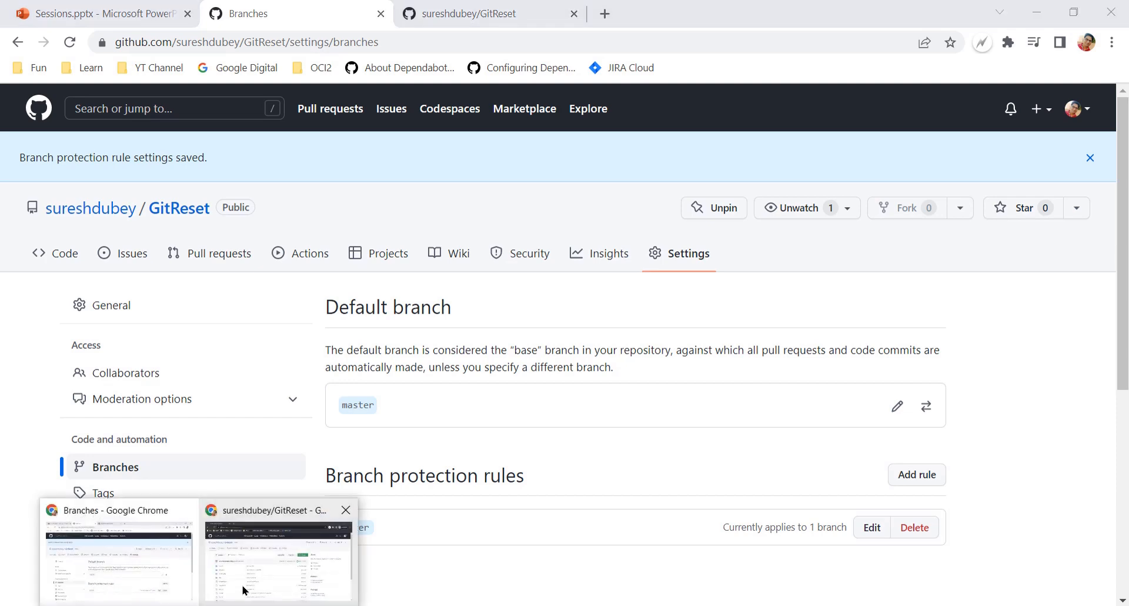
- Switch to the incognito browser window showing GitReset and check which account is signed in
left_click(246, 587)
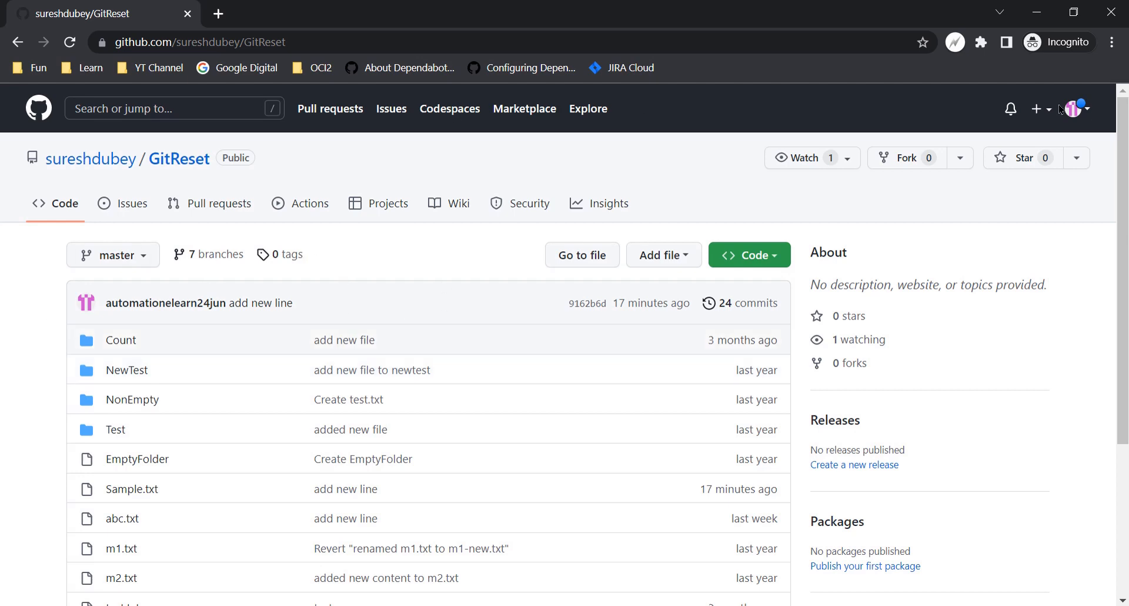
left_click(1075, 112)
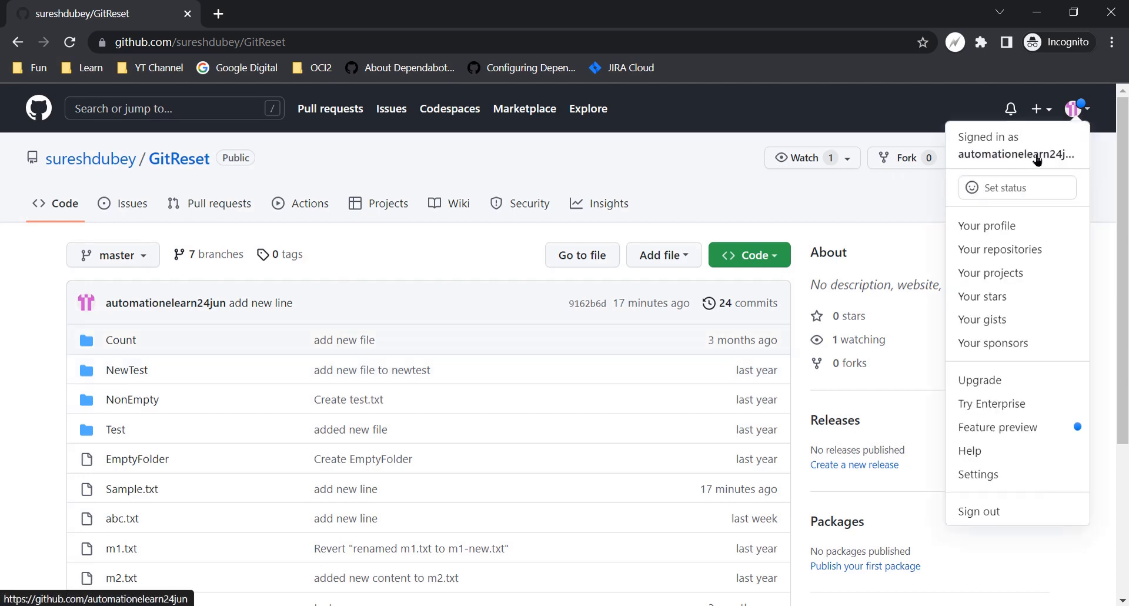
left_click(18, 401)
- Open Sample.txt on the master branch for editing and add "newline" as line 6
scroll(5, 399, "down", 4)
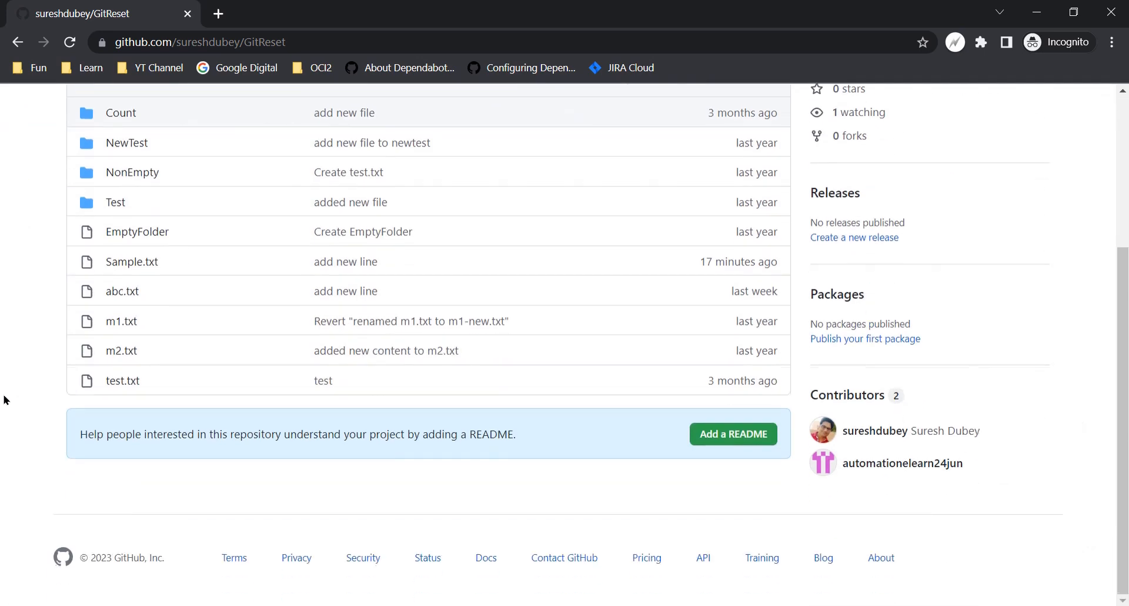
scroll(4, 399, "up", 2)
scroll(5, 400, "up", 1)
left_click(146, 396)
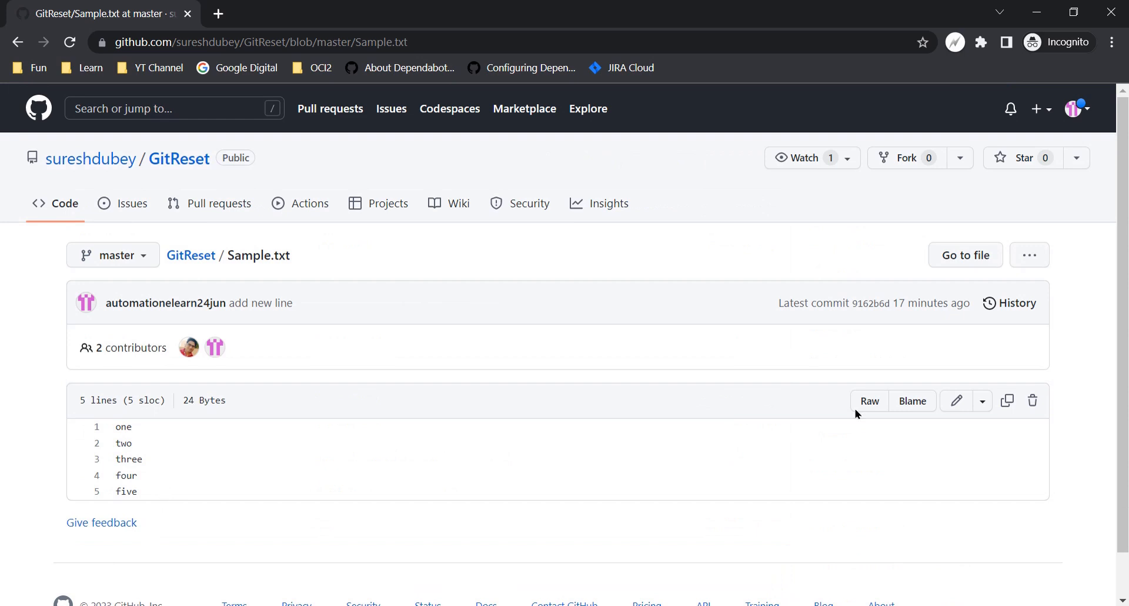
left_click(955, 404)
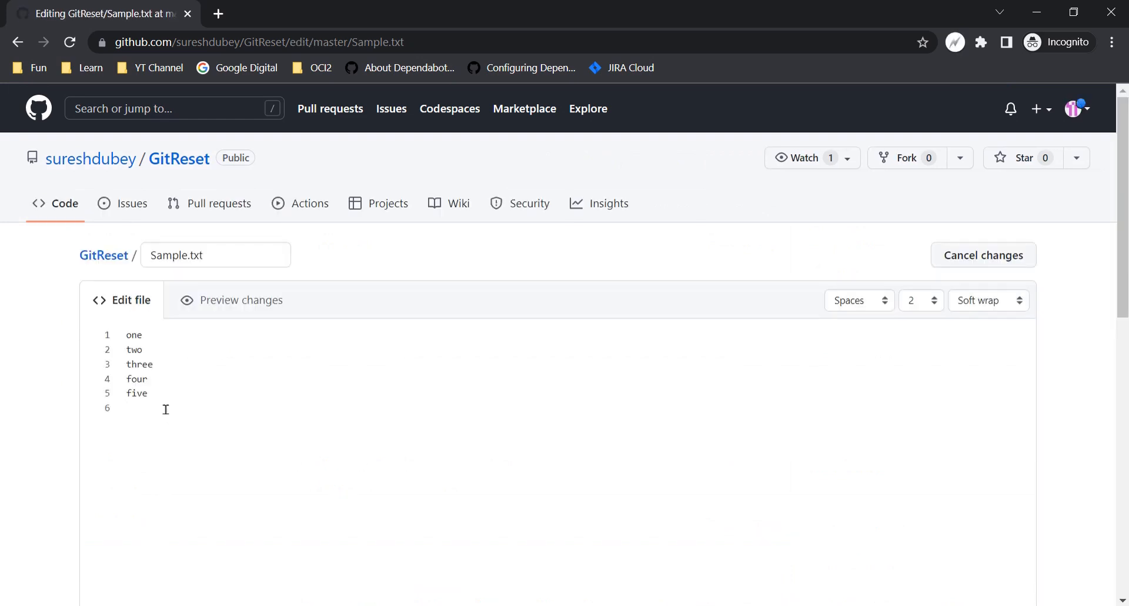
left_click(165, 409)
type("newli")
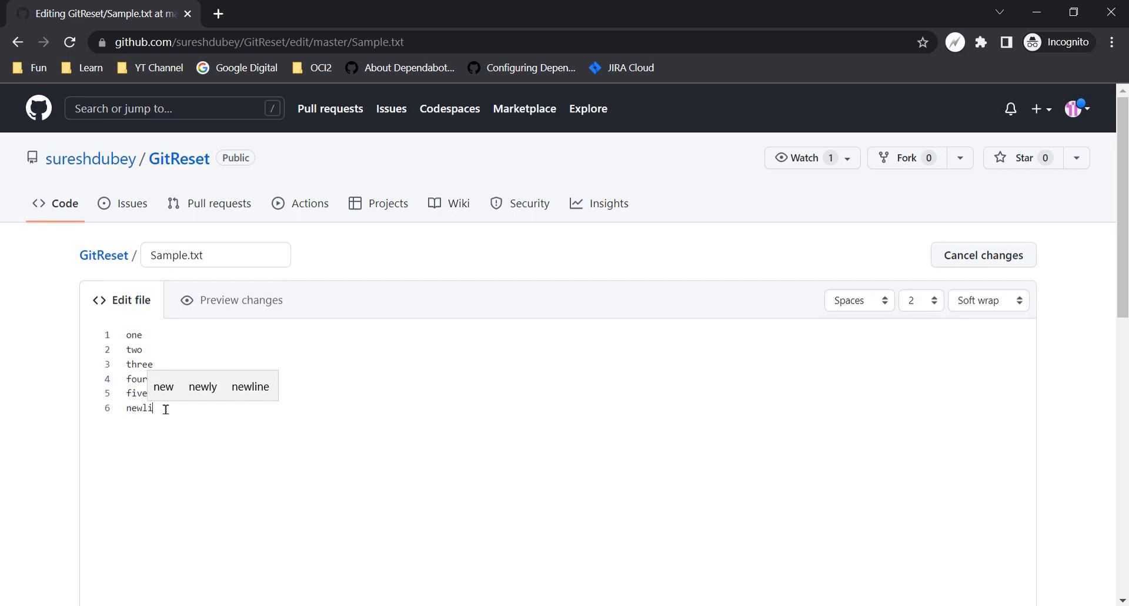
type("nn")
key("BackSpace")
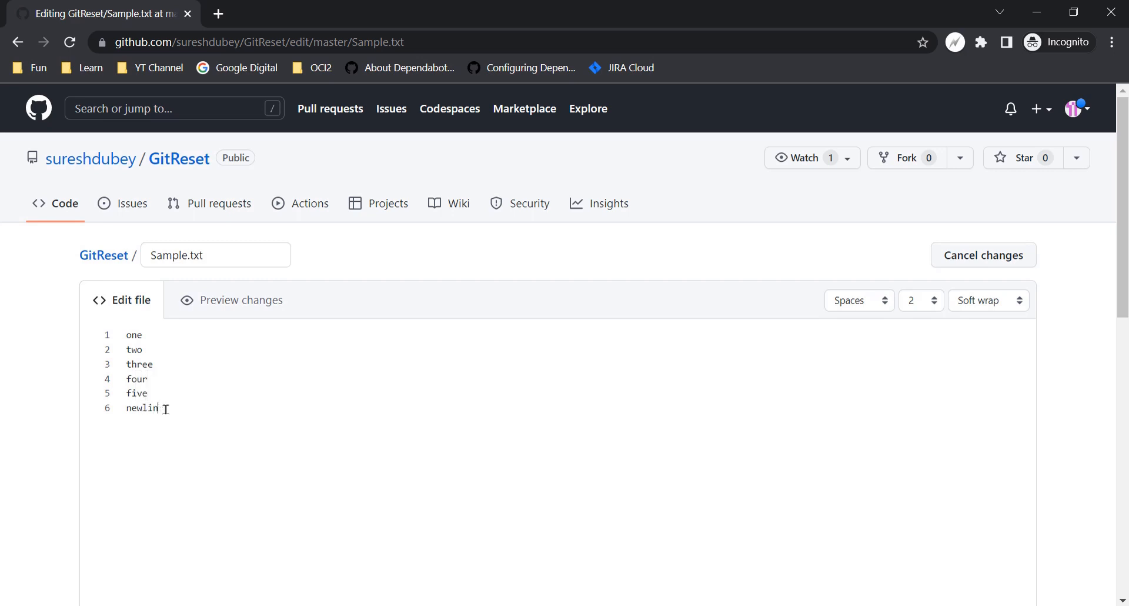
type("e")
- Examine the commit options for the Sample.txt edit, including the master restriction and the proposed new branch name
scroll(48, 469, "down", 10)
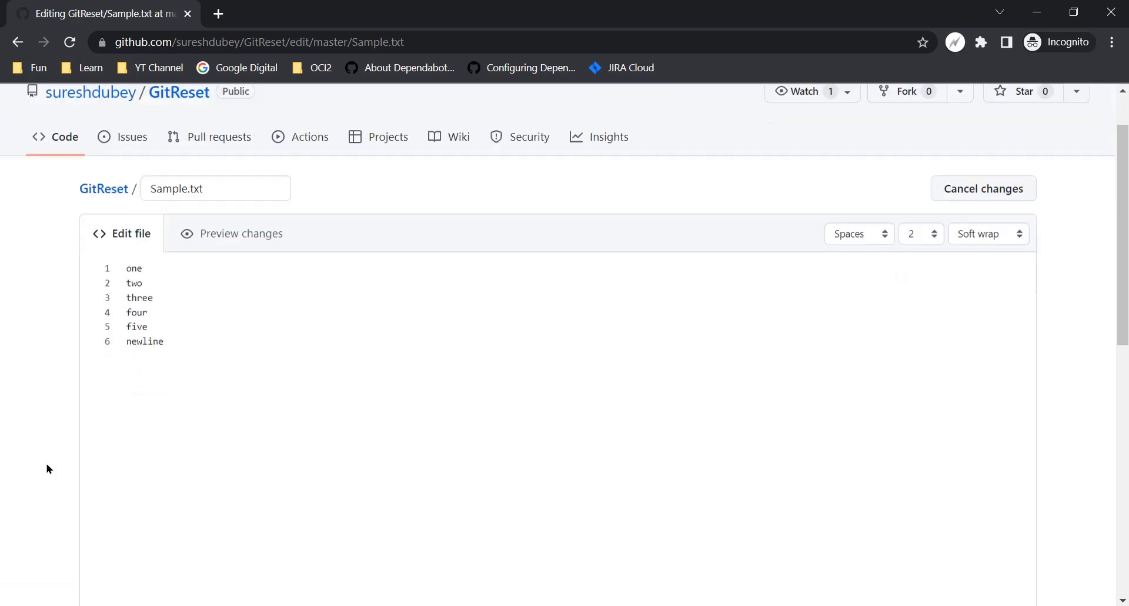
scroll(48, 468, "down", 2)
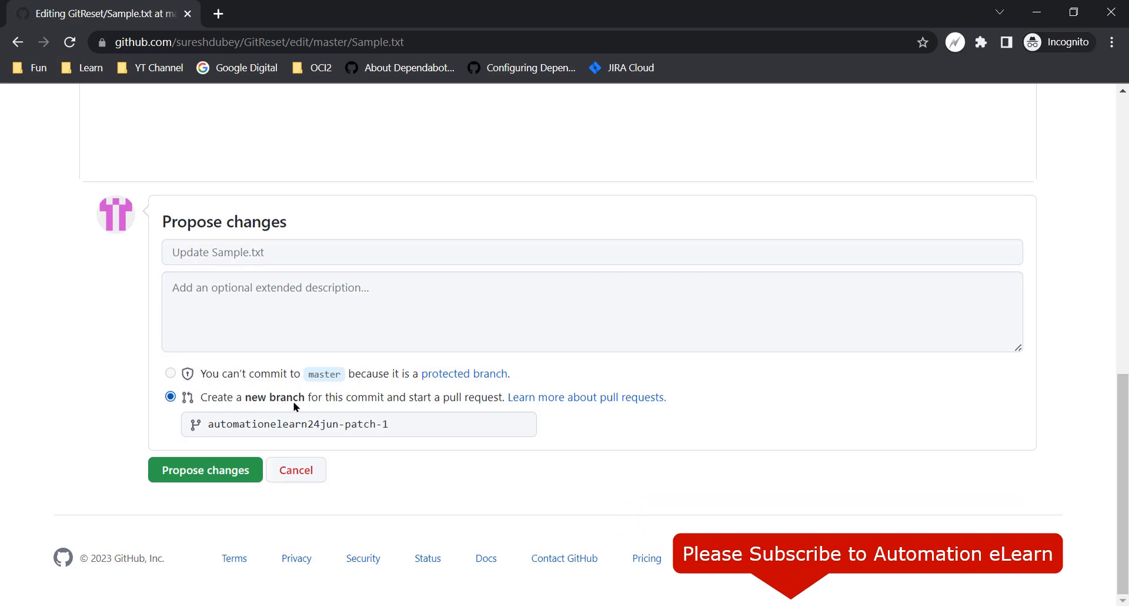
left_click(403, 426)
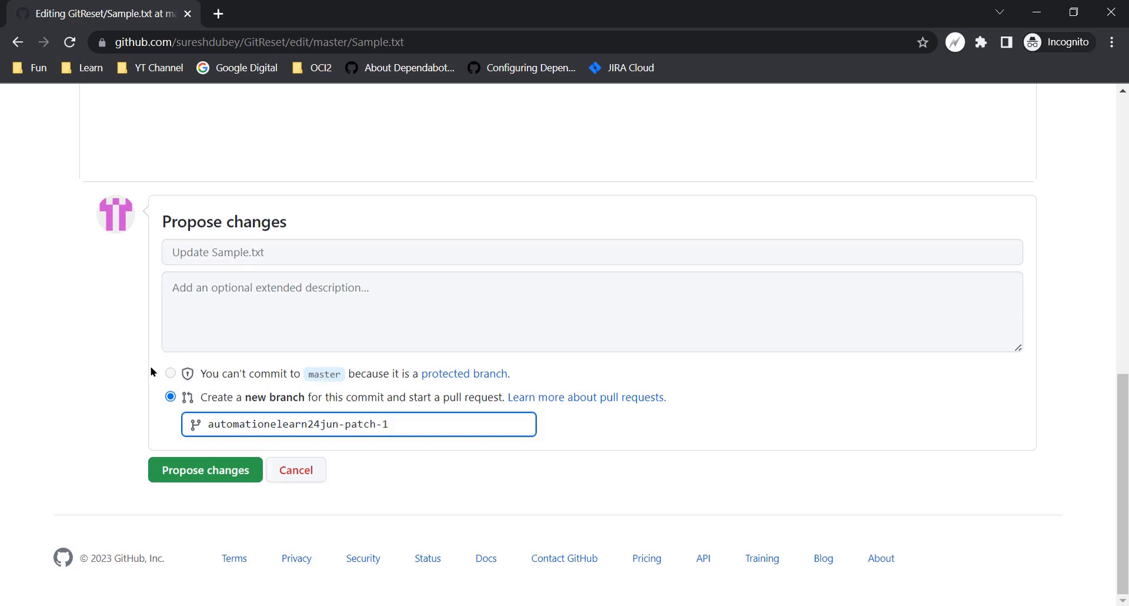
left_click_drag(225, 425, 403, 423)
left_click(56, 419)
scroll(57, 418, "up", 10)
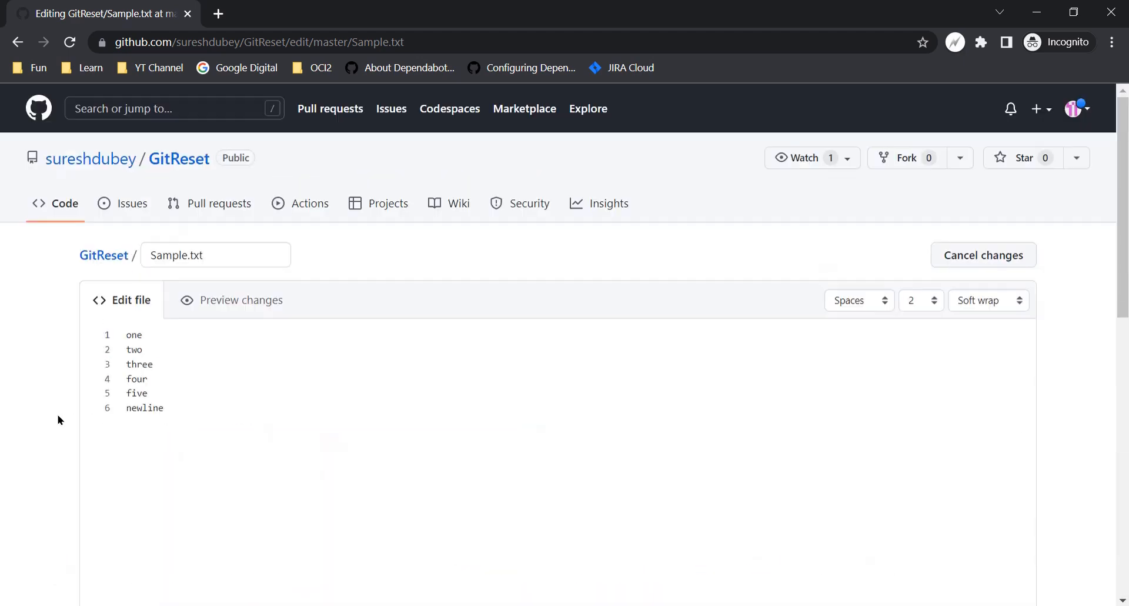
left_click_drag(189, 405, 121, 407)
left_click(47, 438)
scroll(45, 440, "down", 10)
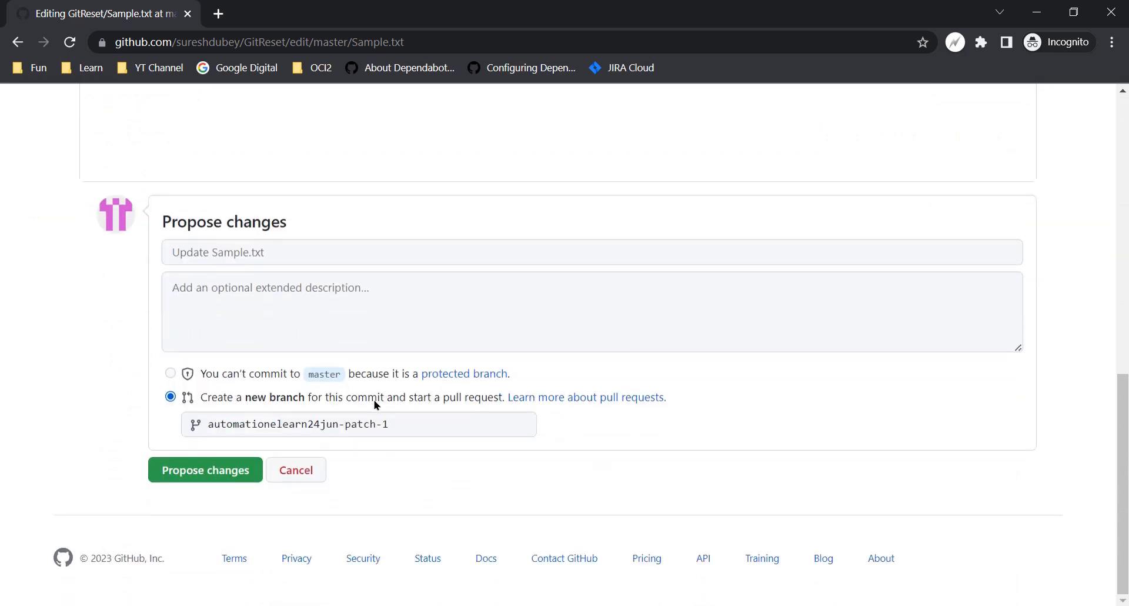
scroll(277, 378, "up", 10)
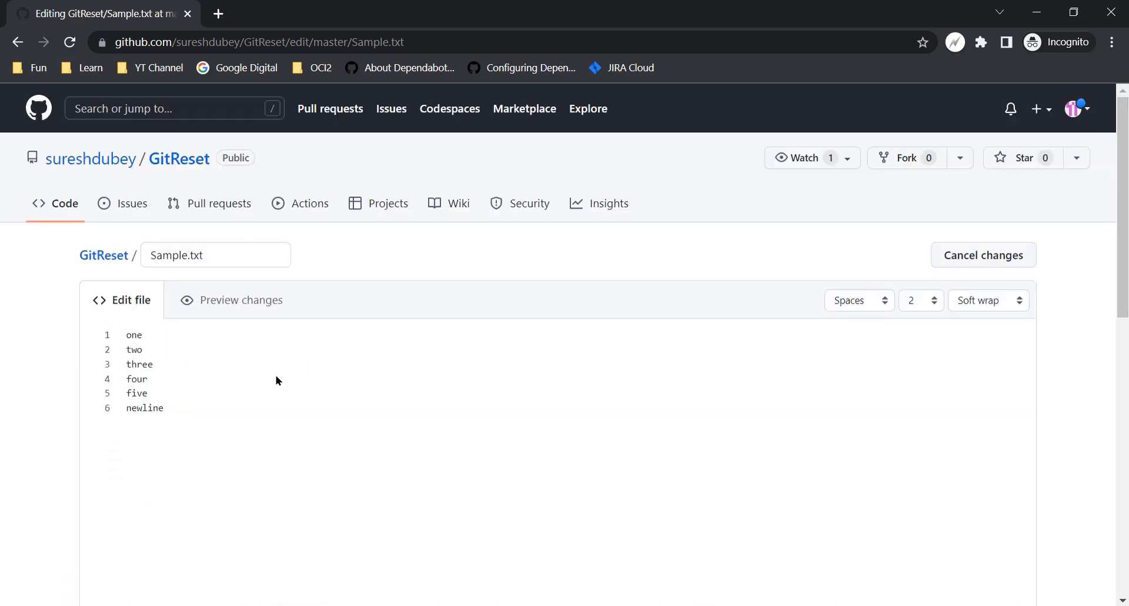
scroll(275, 374, "down", 10)
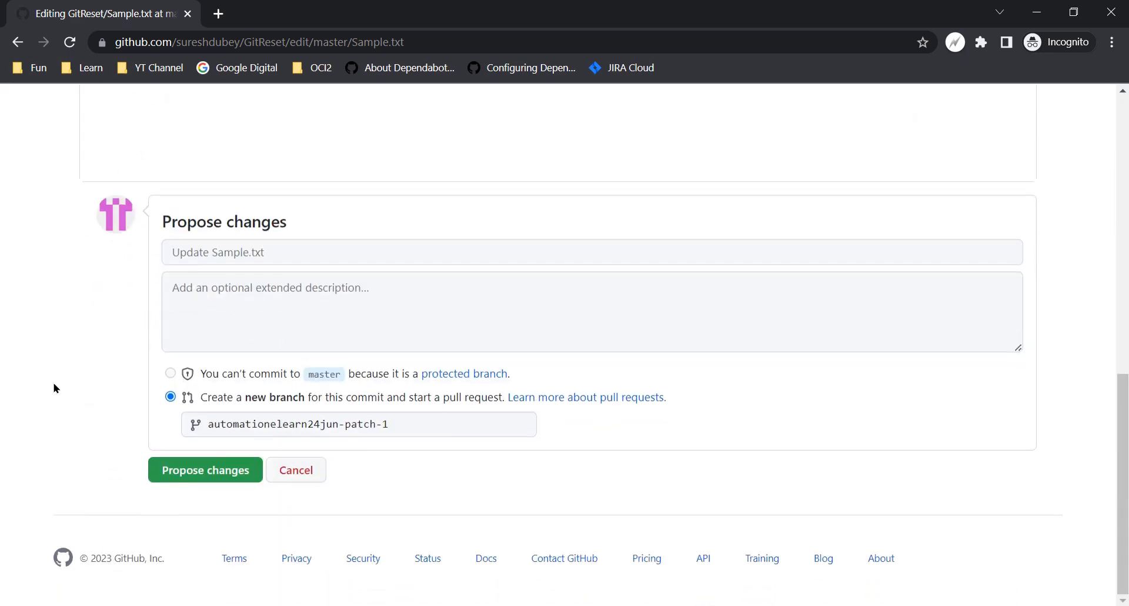
- Switch back to the repository owner's browser window and review the branch protection rules section
left_click(162, 605)
left_click(119, 571)
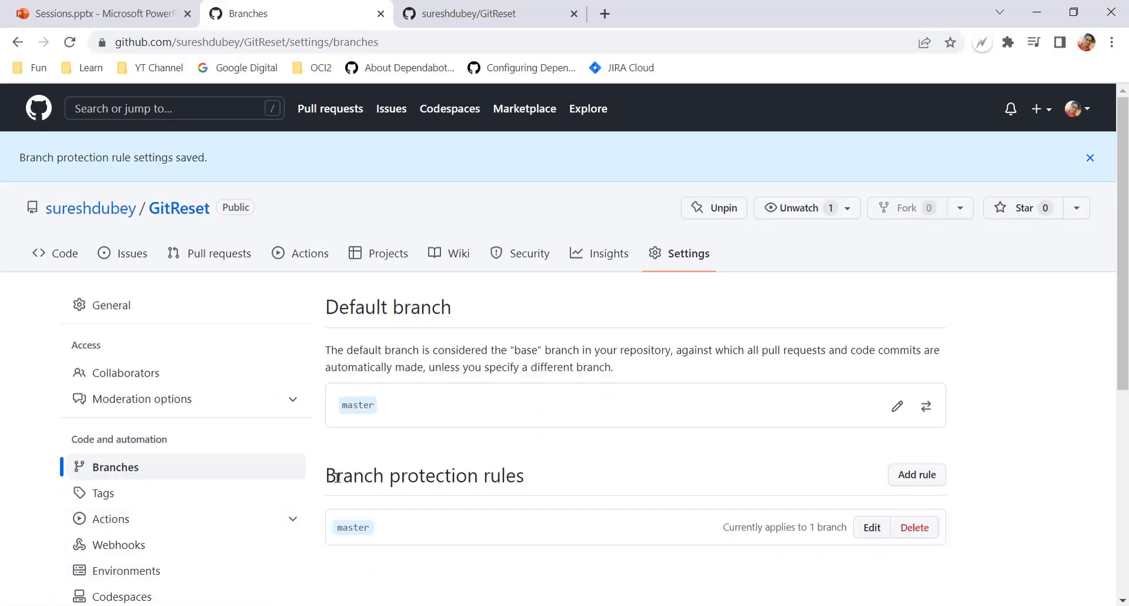
left_click_drag(337, 476, 533, 469)
left_click(533, 475)
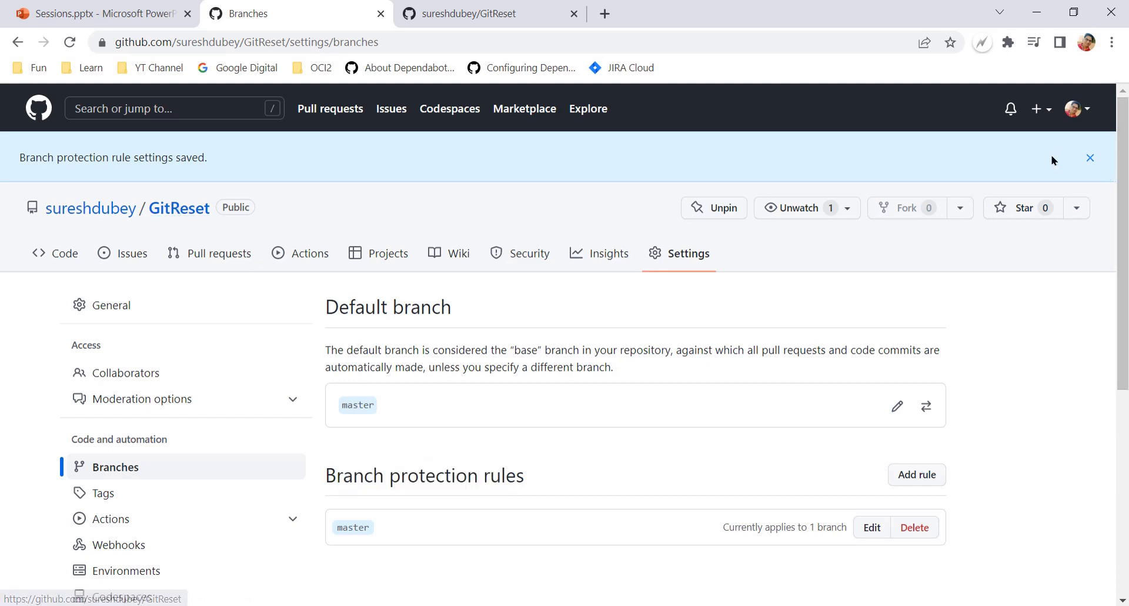
- Open the GitReset repository from the owner's profile and open Sample.txt on the master branch for editing
left_click(1073, 110)
left_click(963, 155)
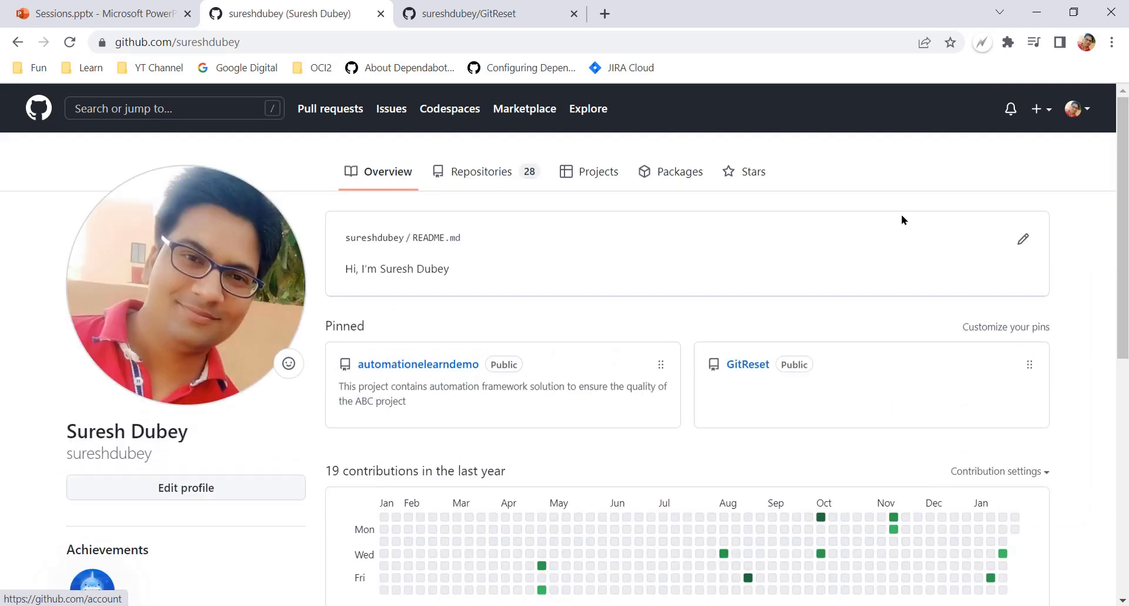
left_click(748, 367)
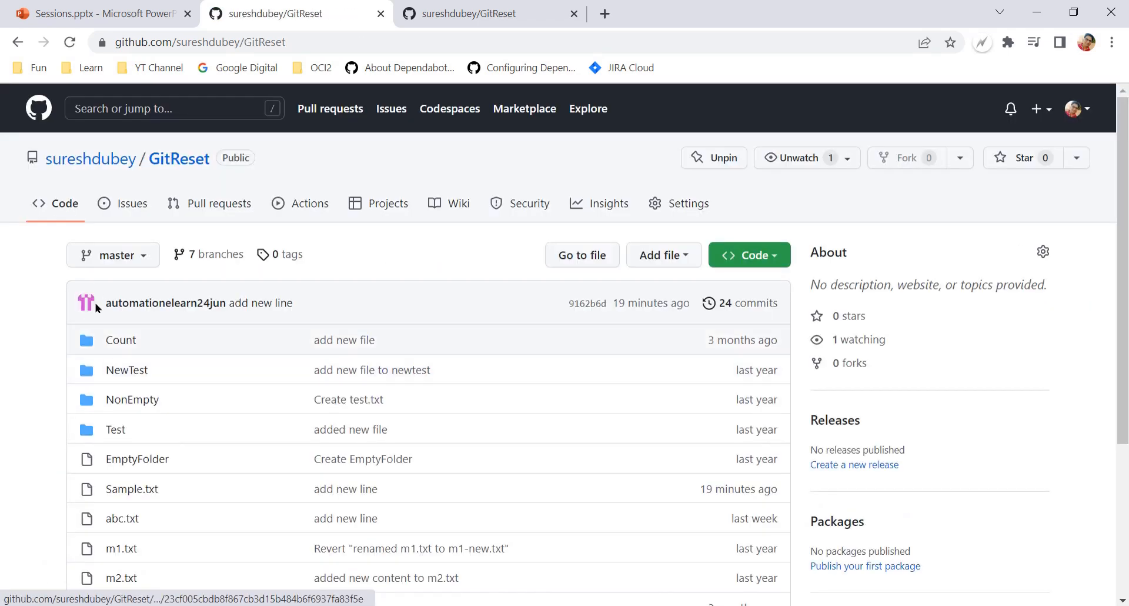
scroll(176, 400, "down", 2)
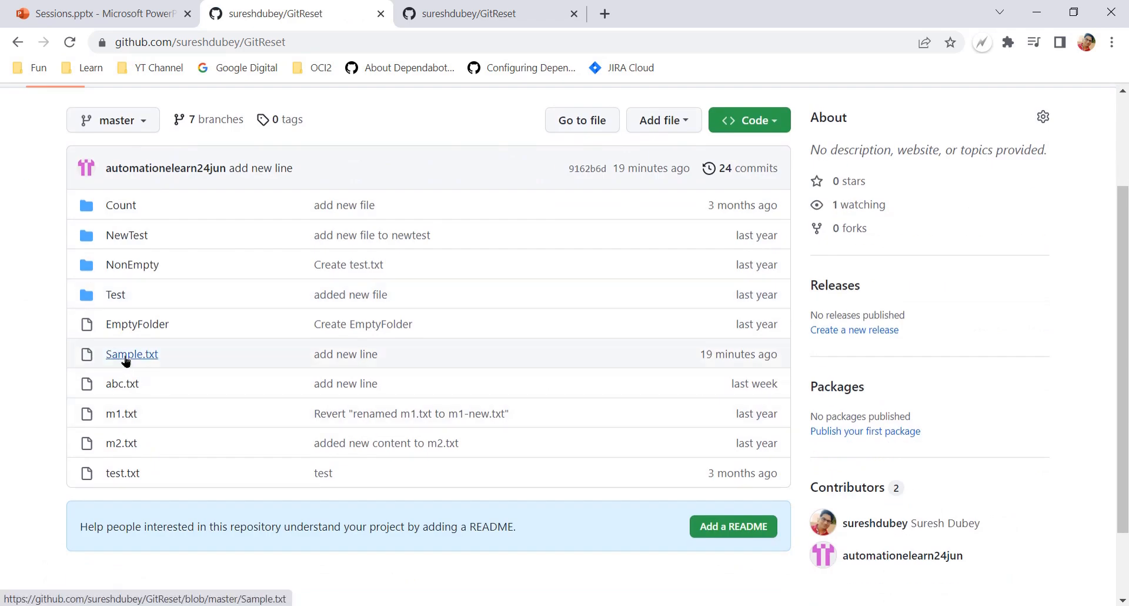
left_click(125, 355)
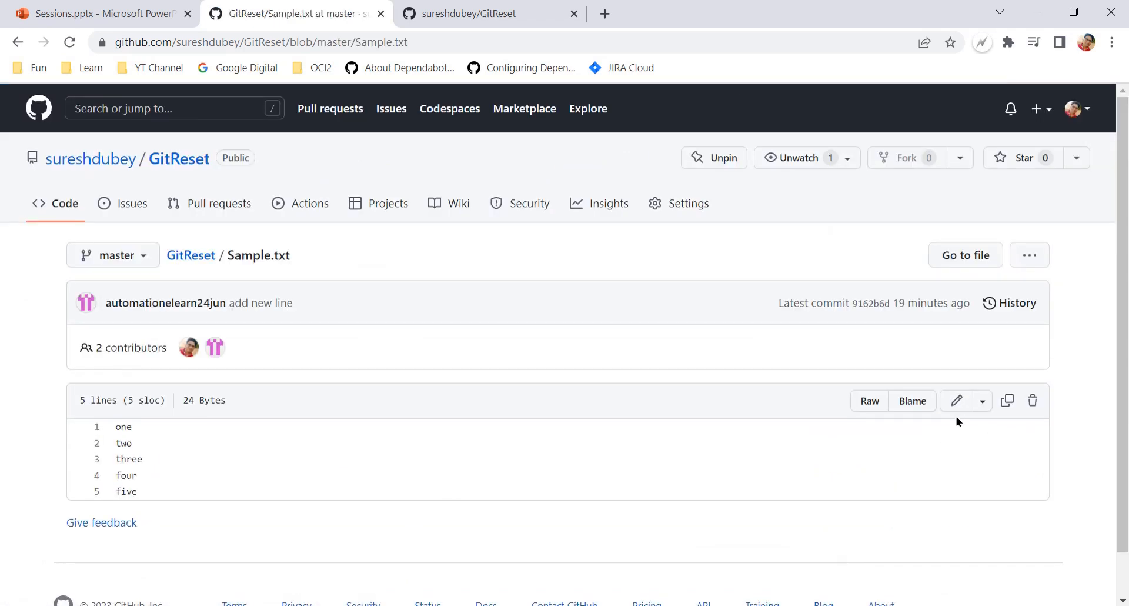
left_click(956, 401)
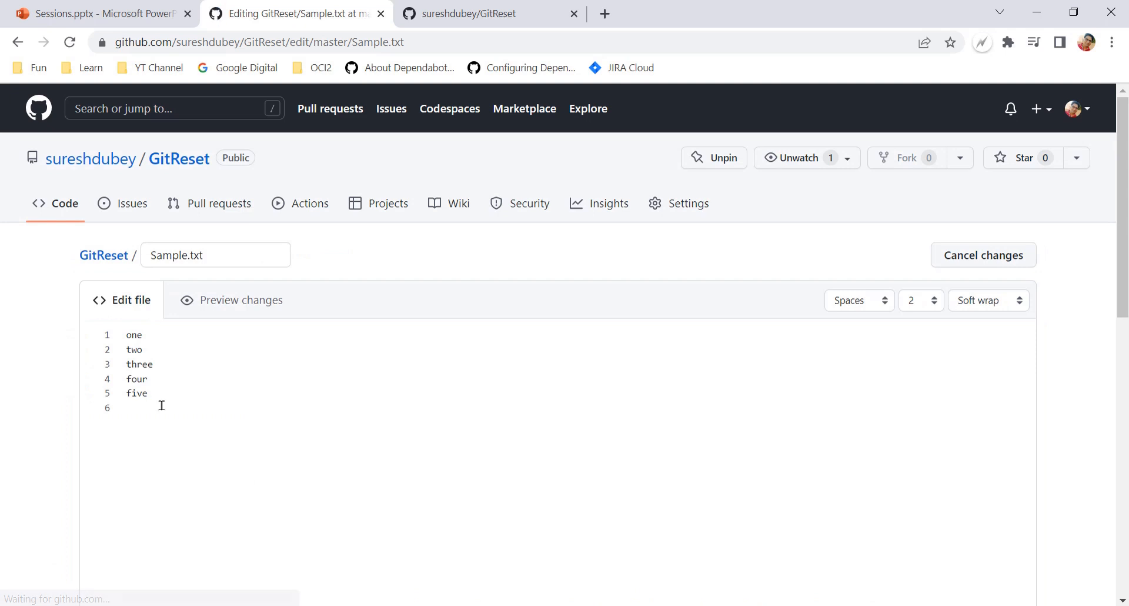
- Add "newline as a admin" as line 6 of Sample.txt
type("newlon")
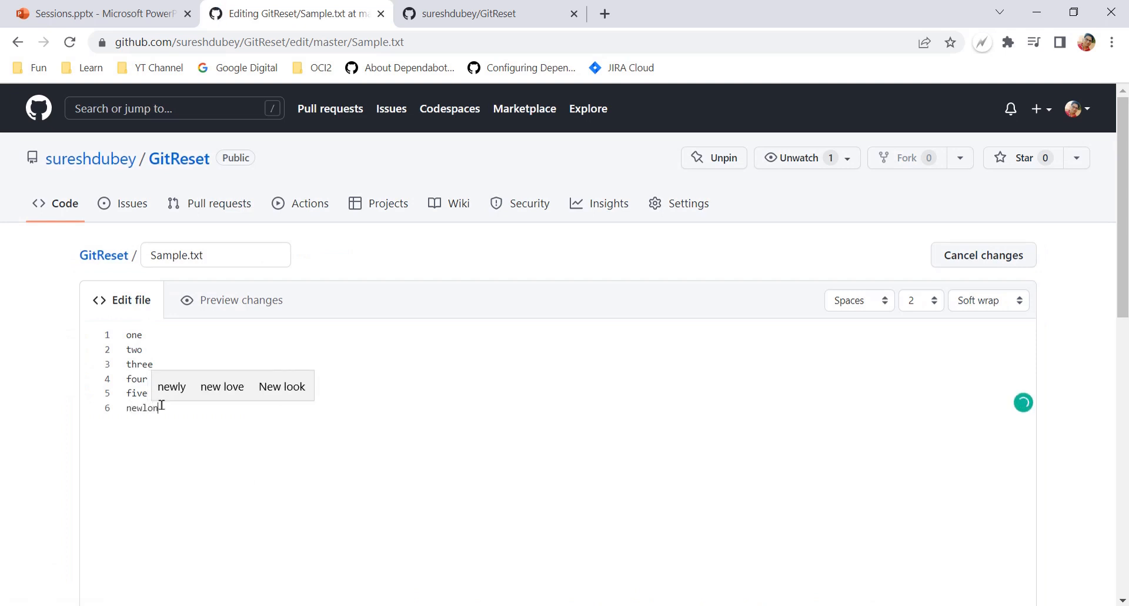
key("BackSpace")
key("BackSpace")
type("ine ")
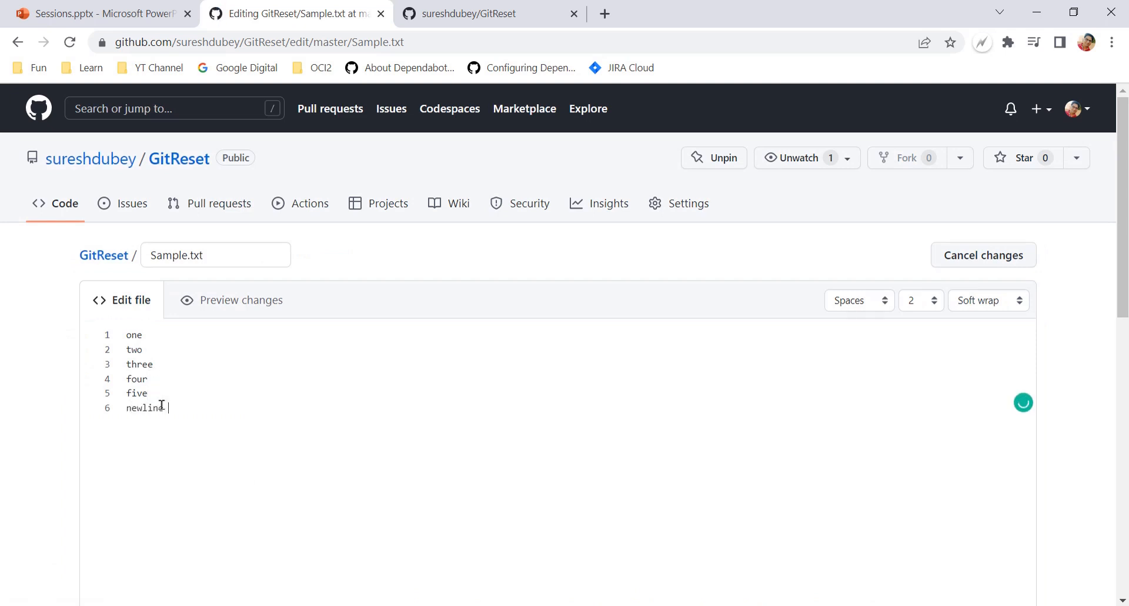
type("as a admin")
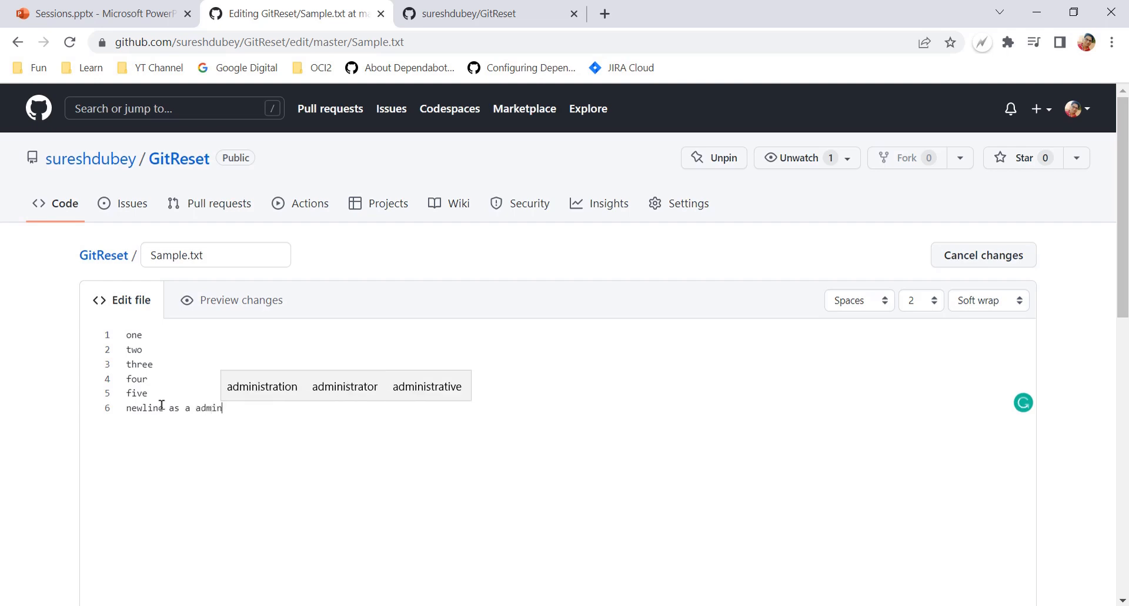
- Examine the owner's commit options for Sample.txt, including the master restriction and the proposed new branch name
scroll(45, 451, "down", 10)
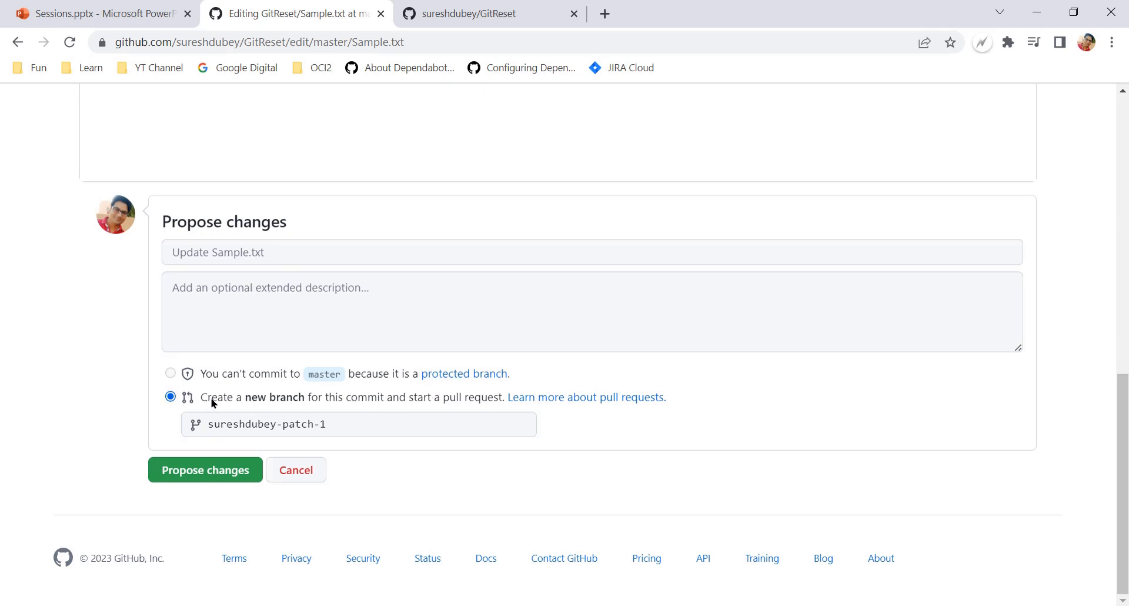
left_click(347, 424)
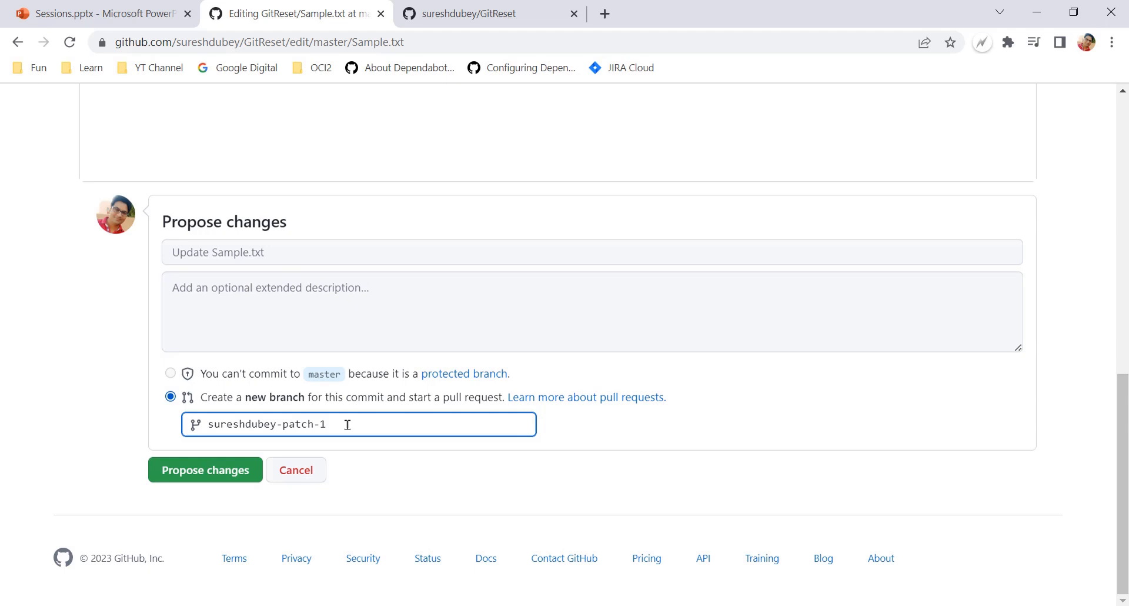
scroll(22, 323, "up", 10)
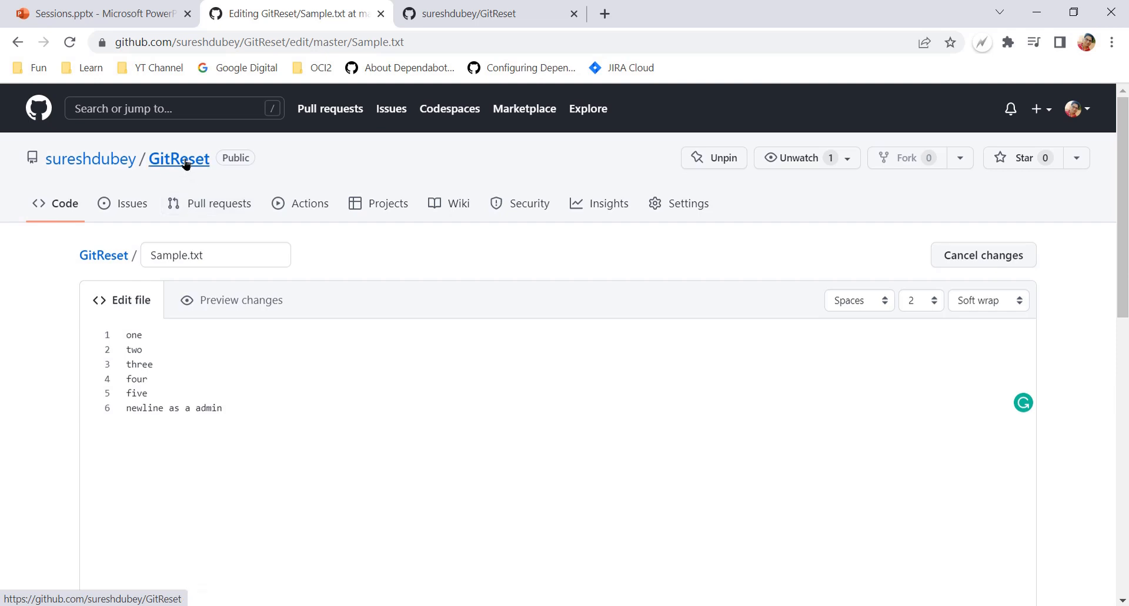
- Leave the Sample.txt edit uncommitted, open GitReset's collaborator settings and review who has access to the repository
left_click(186, 164)
left_click(643, 134)
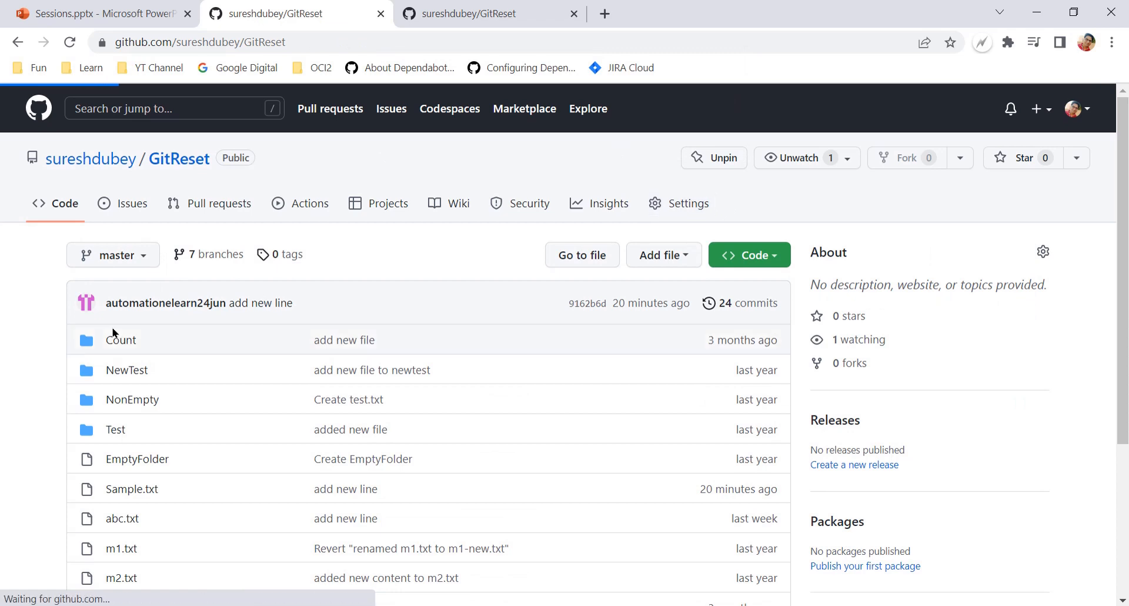
left_click(129, 322)
scroll(660, 449, "down", 6)
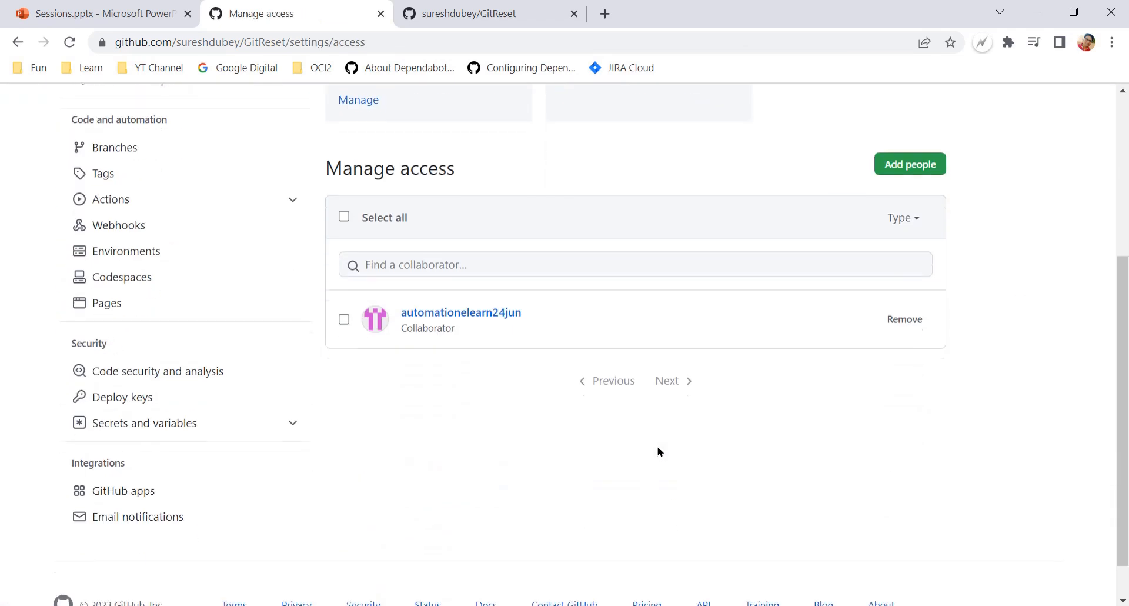
scroll(531, 335, "up", 2)
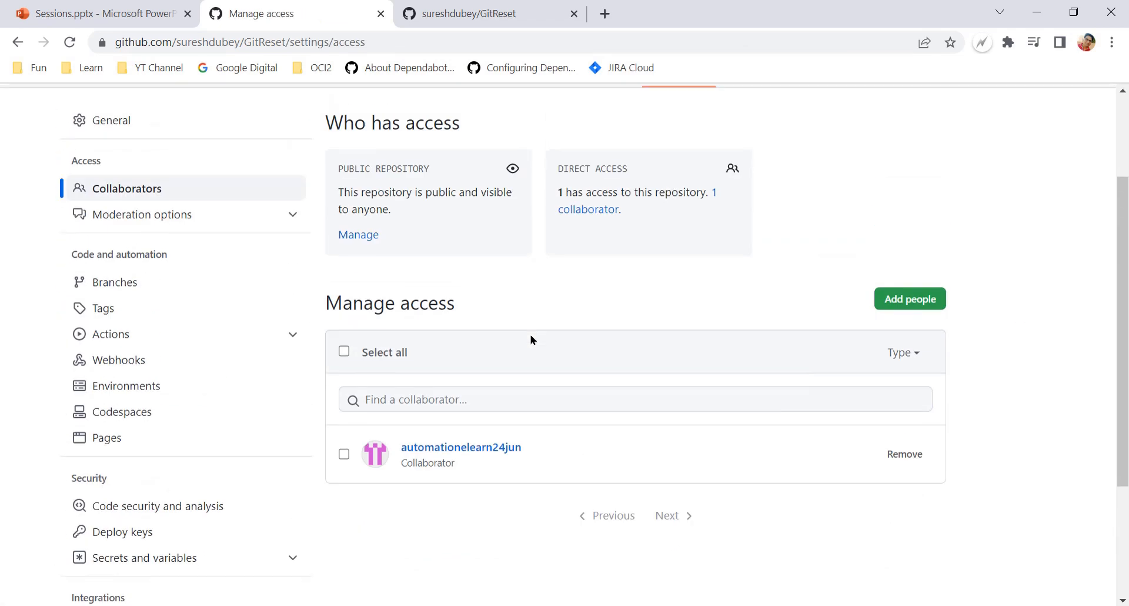
scroll(565, 471, "up", 2)
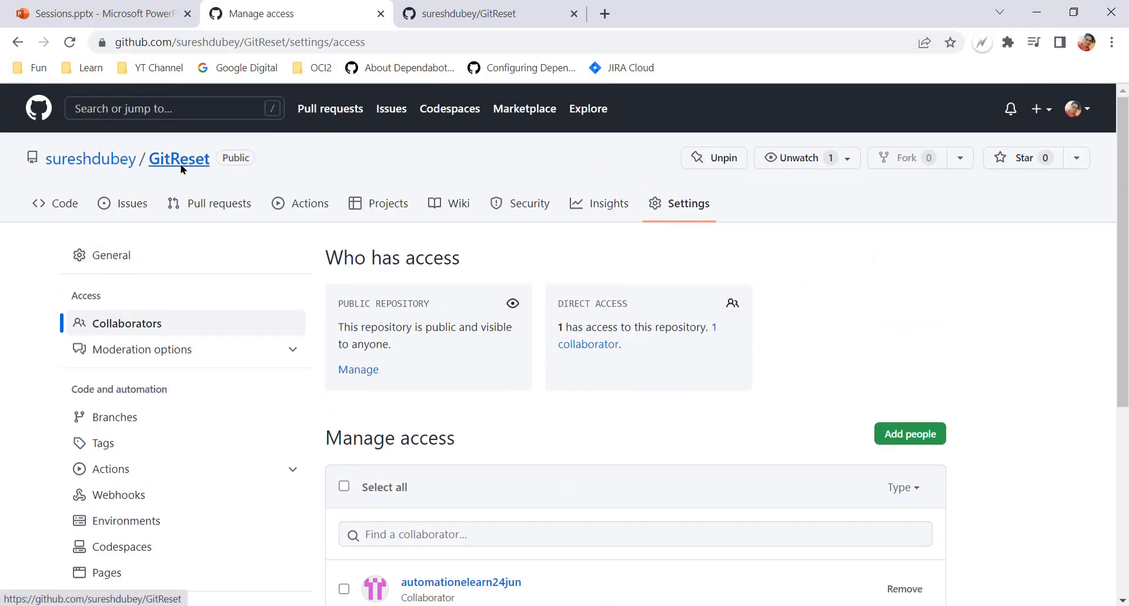
scroll(498, 432, "down", 2)
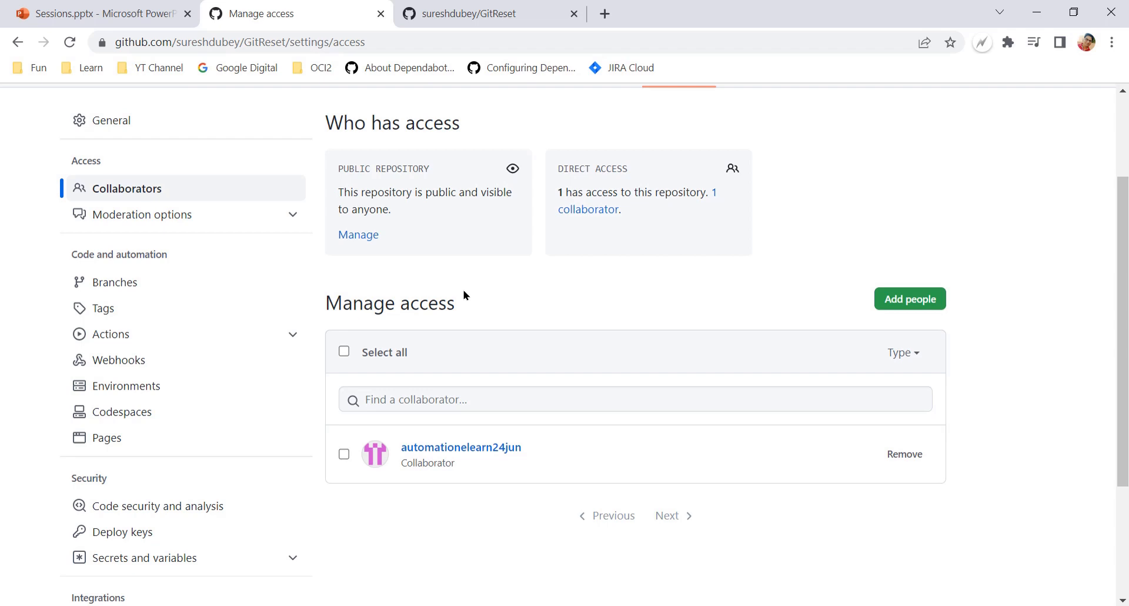
scroll(464, 294, "up", 2)
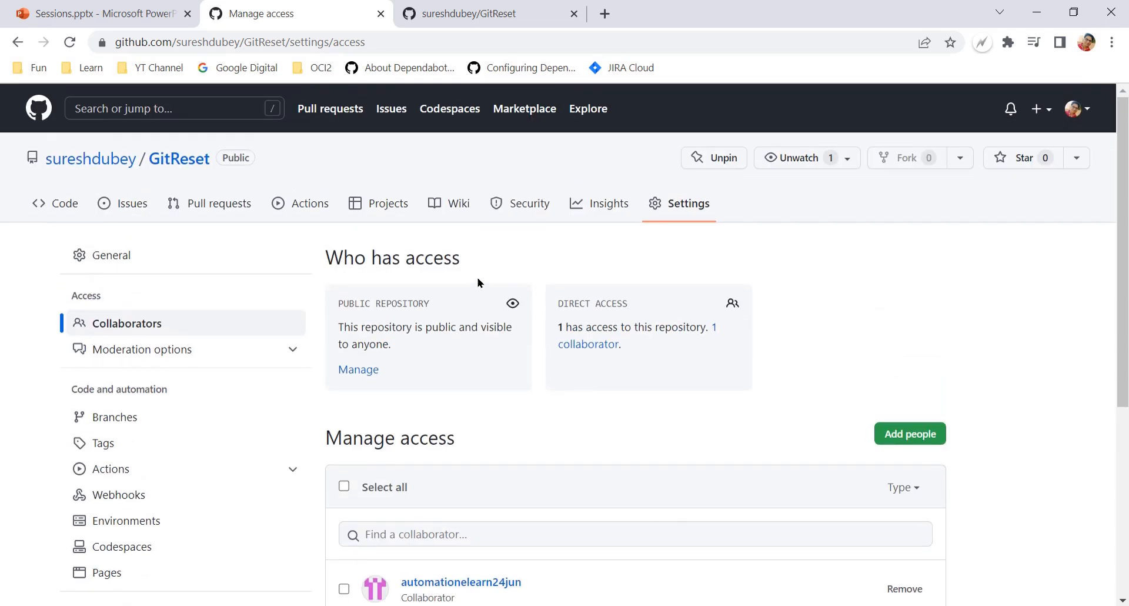
- Switch to the other GitReset repository page, close its branch list and reload the page
left_click(492, 18)
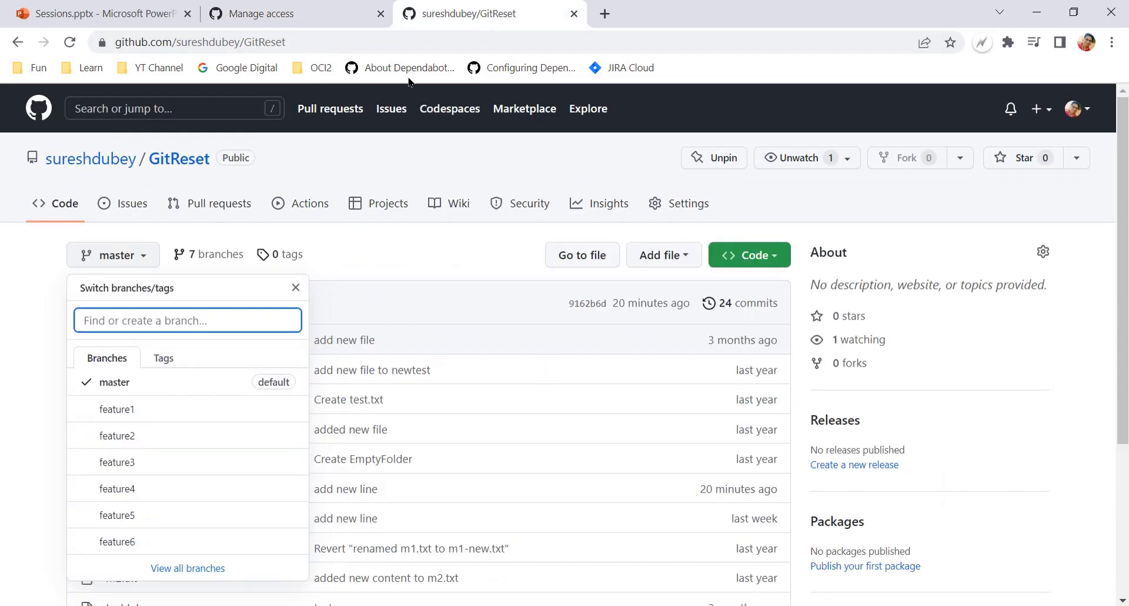
left_click(9, 295)
left_click(70, 43)
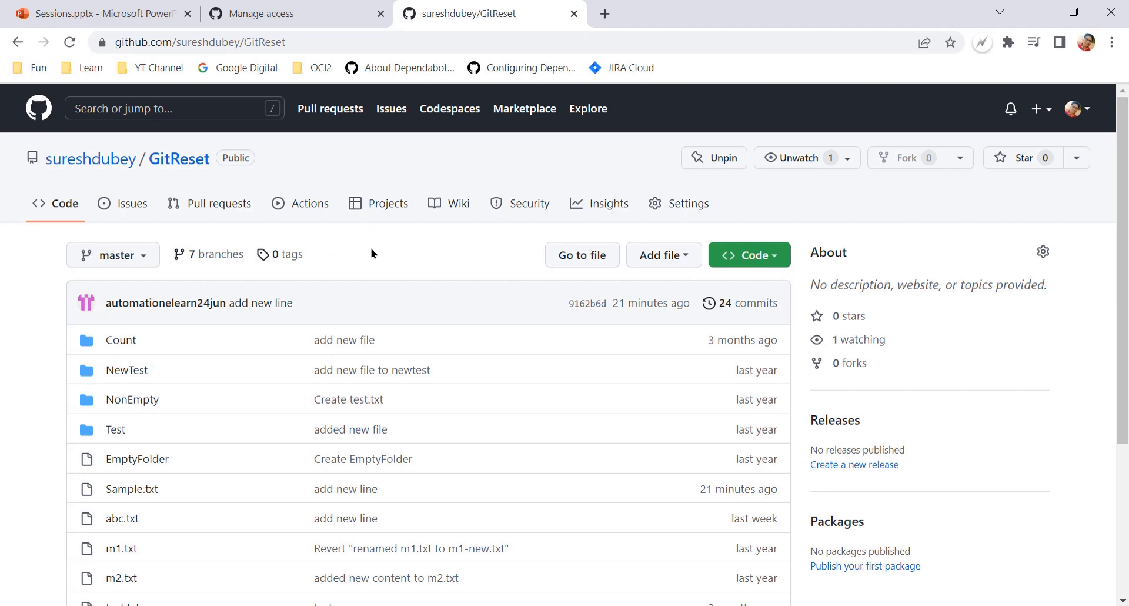
- Return to the collaborator settings page and review the access overview and the collaborator list
left_click(306, 17)
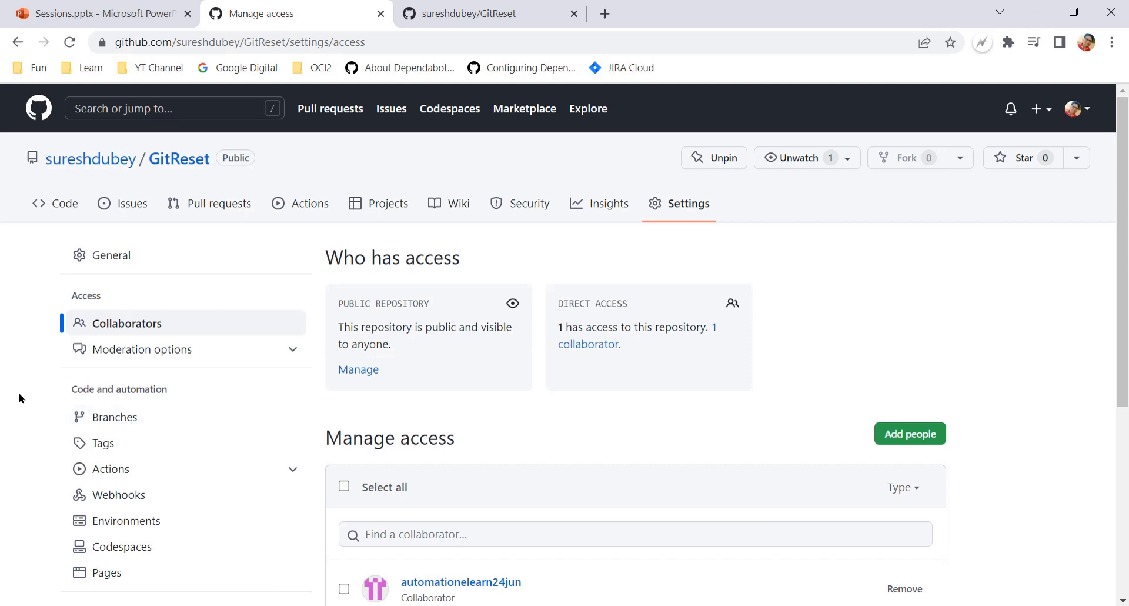
scroll(19, 398, "down", 2)
scroll(20, 398, "up", 2)
scroll(482, 582, "down", 5)
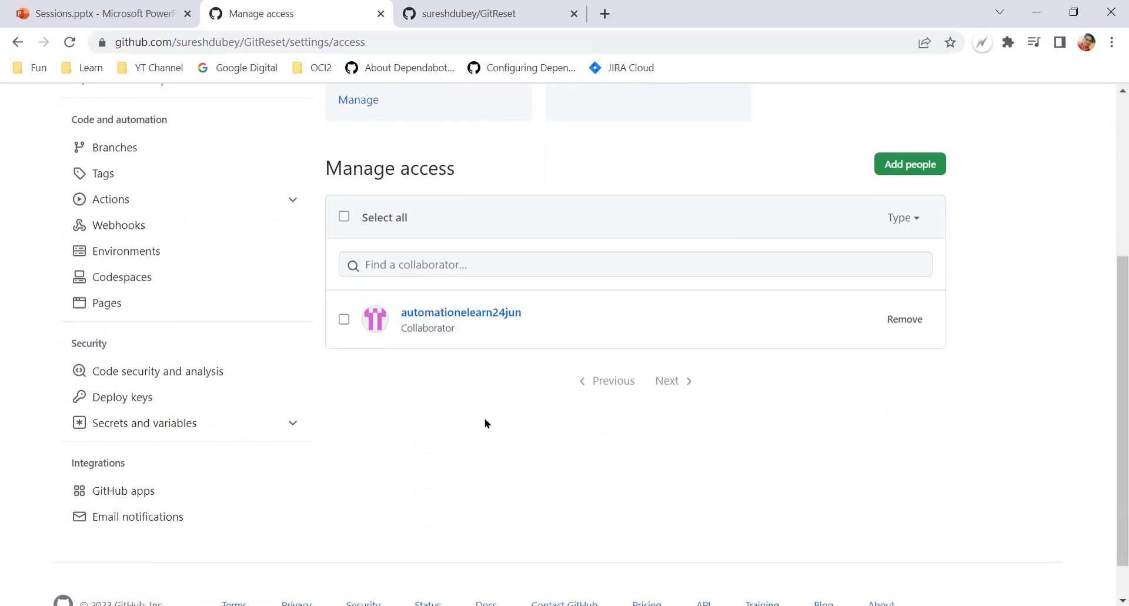
scroll(485, 422, "up", 2)
scroll(458, 458, "up", 2)
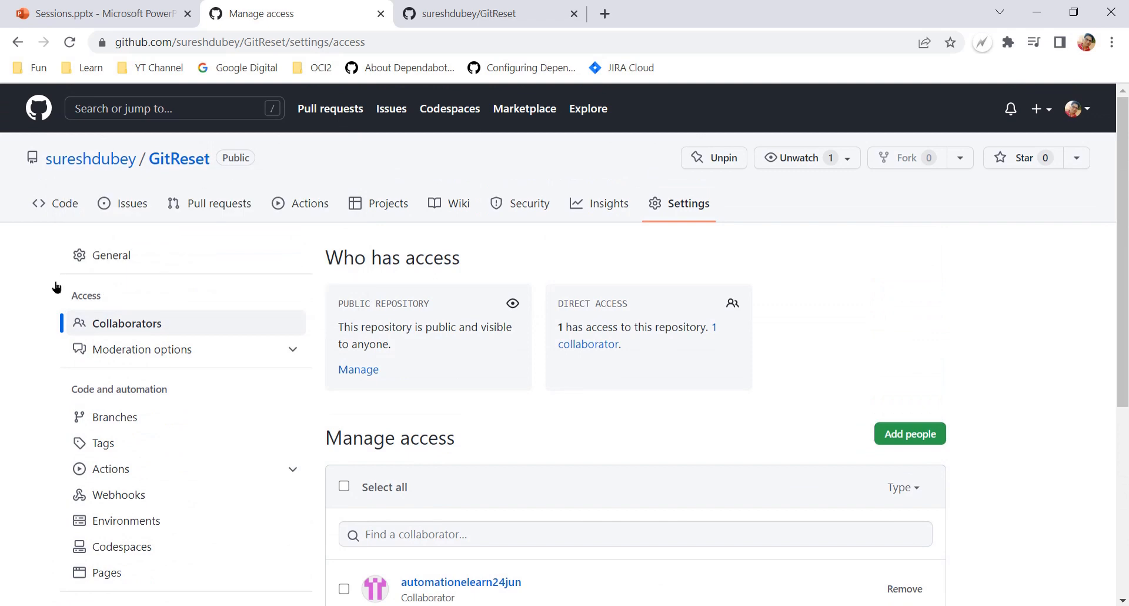
- Open GitReset's branch settings and review the protection rule for master
left_click(110, 421)
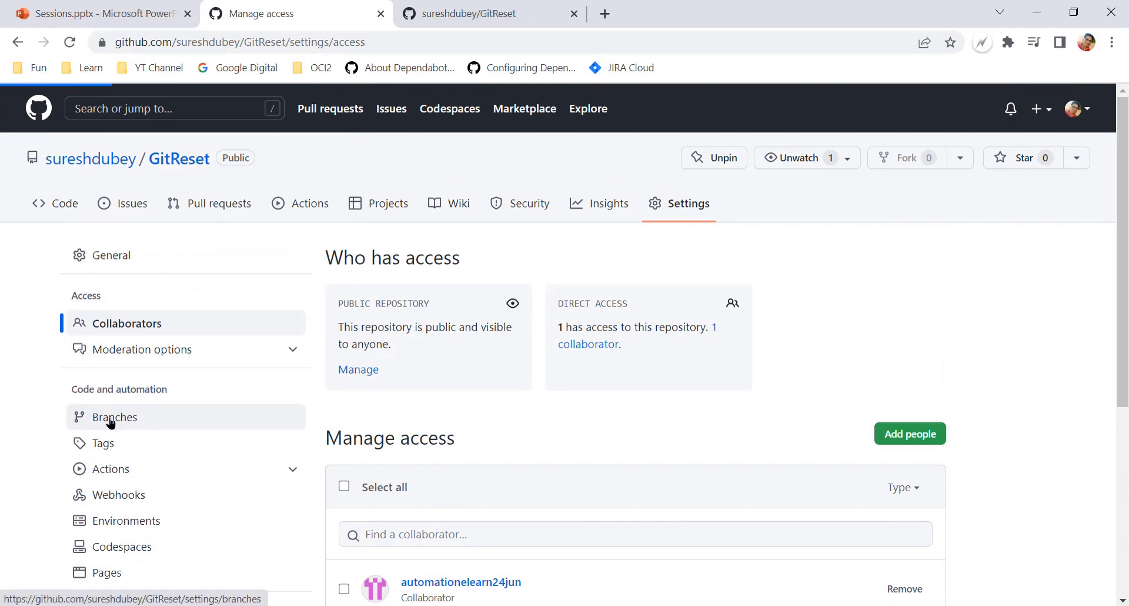
left_click_drag(392, 427, 527, 432)
left_click(405, 525)
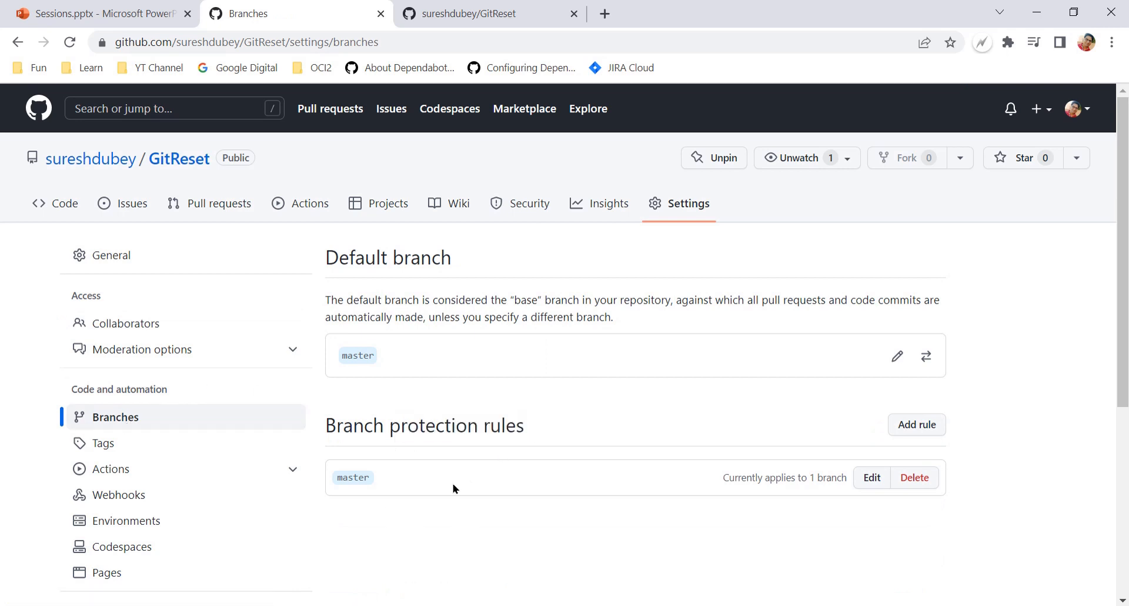
double_click(353, 477)
left_click(361, 502)
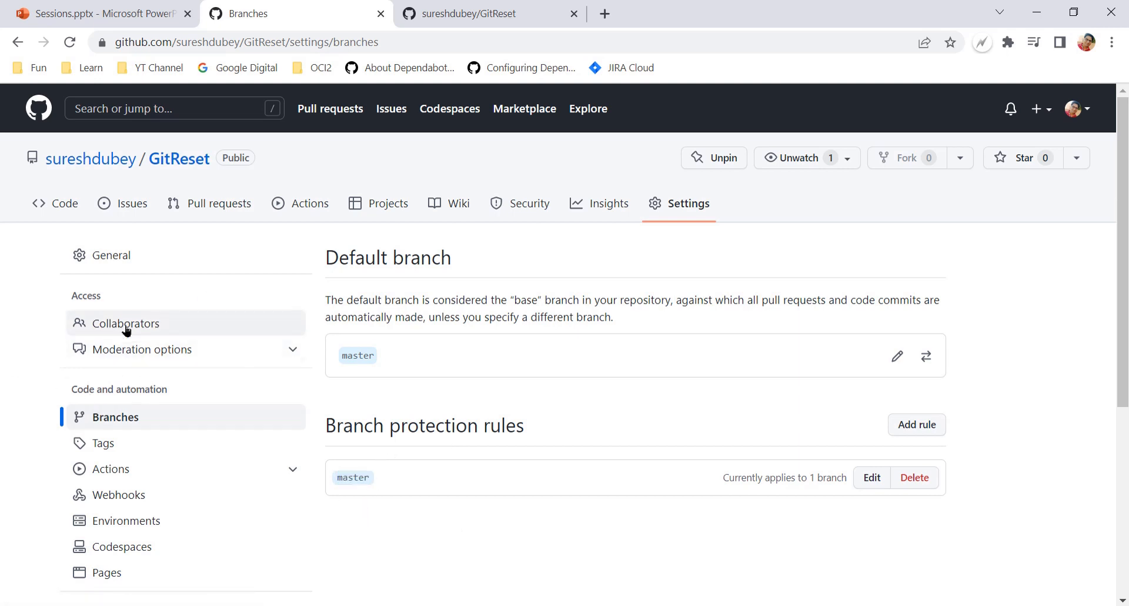